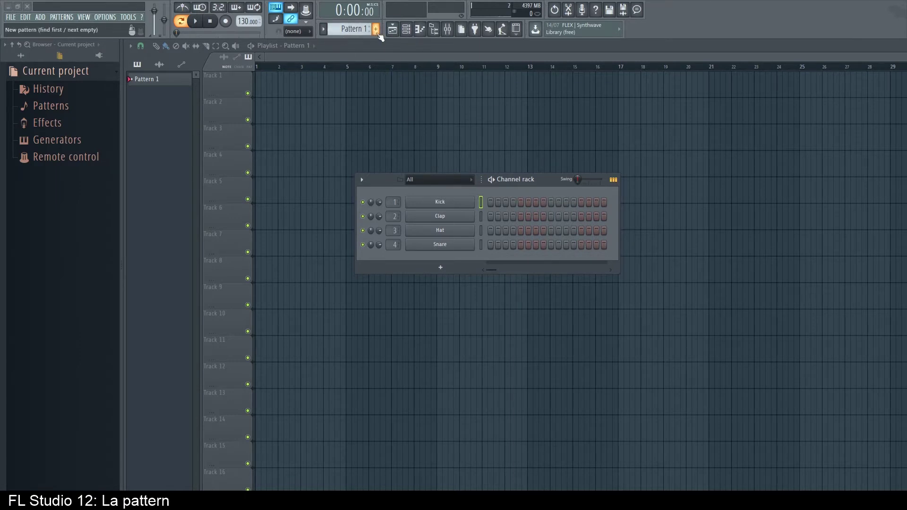
# Step: Name the first empty pattern Piano
pyautogui.click(377, 30)
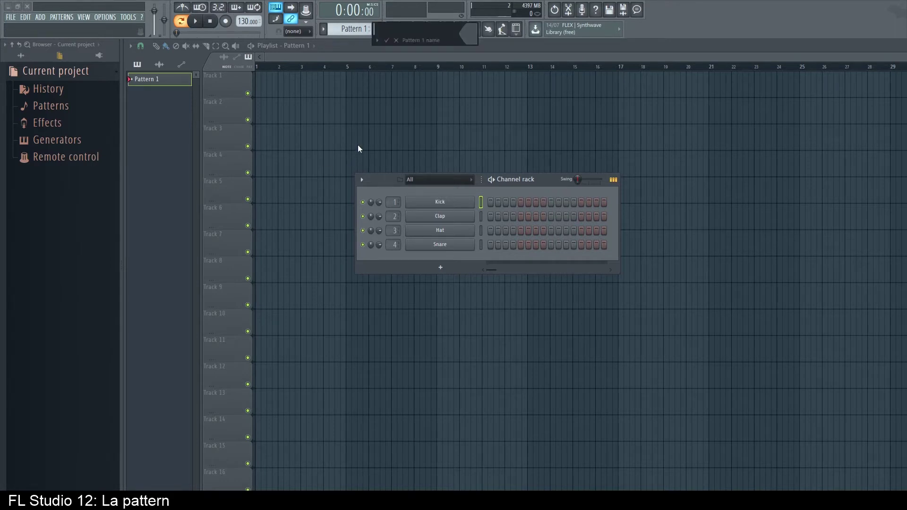
pyautogui.write('Piano')
pyautogui.press('Return')
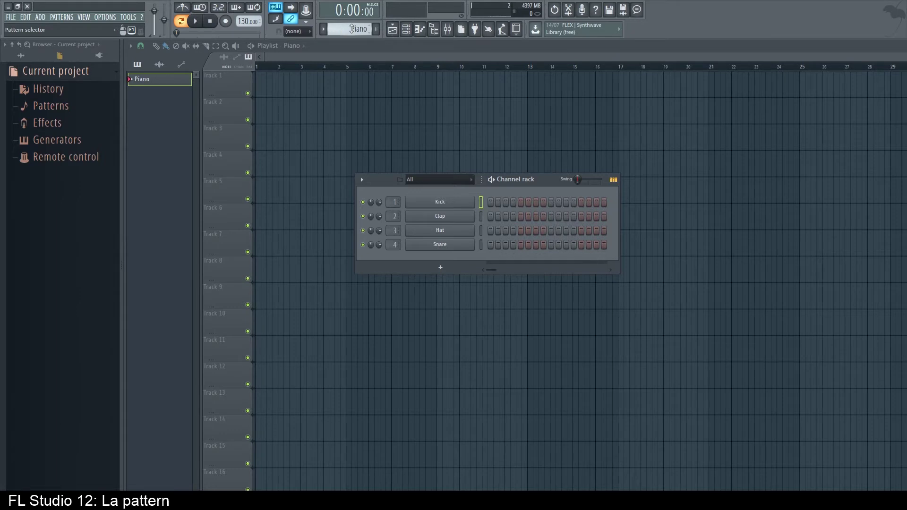
pyautogui.click(351, 29)
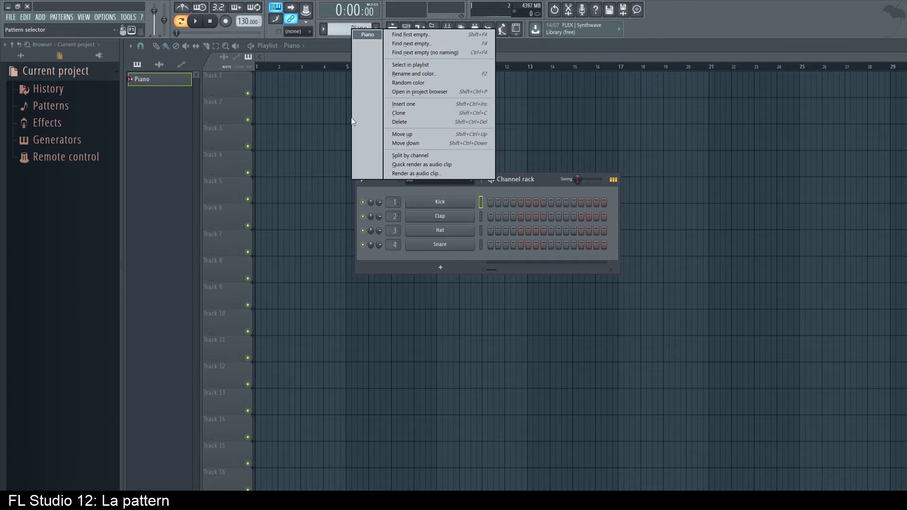
pyautogui.rightClick(341, 28)
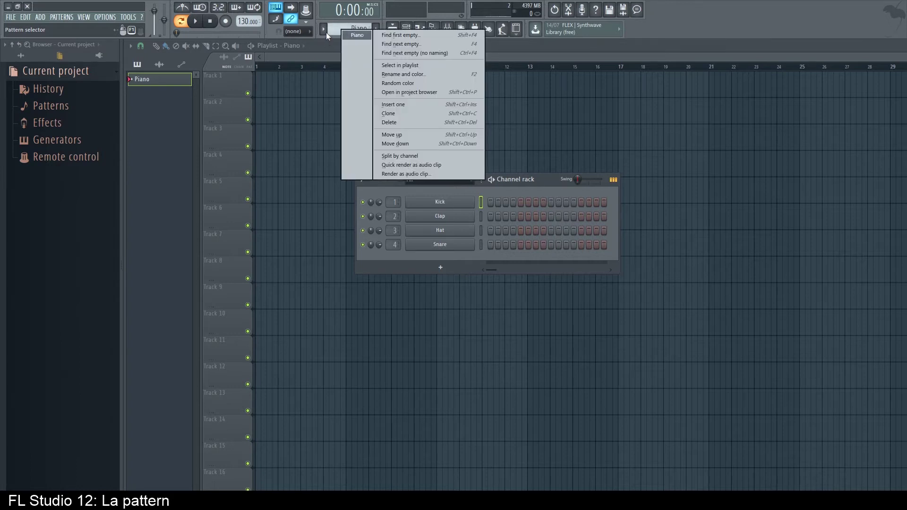
pyautogui.click(326, 32)
pyautogui.click(326, 32)
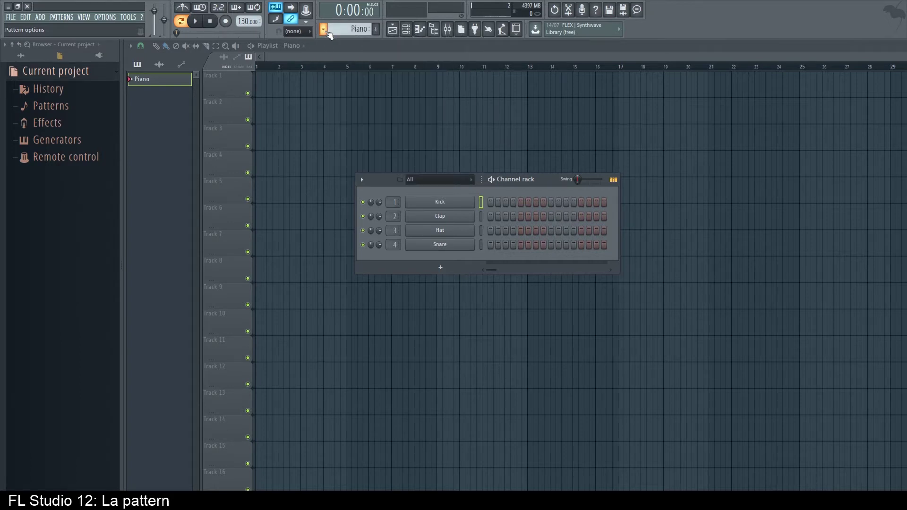
pyautogui.rightClick(345, 31)
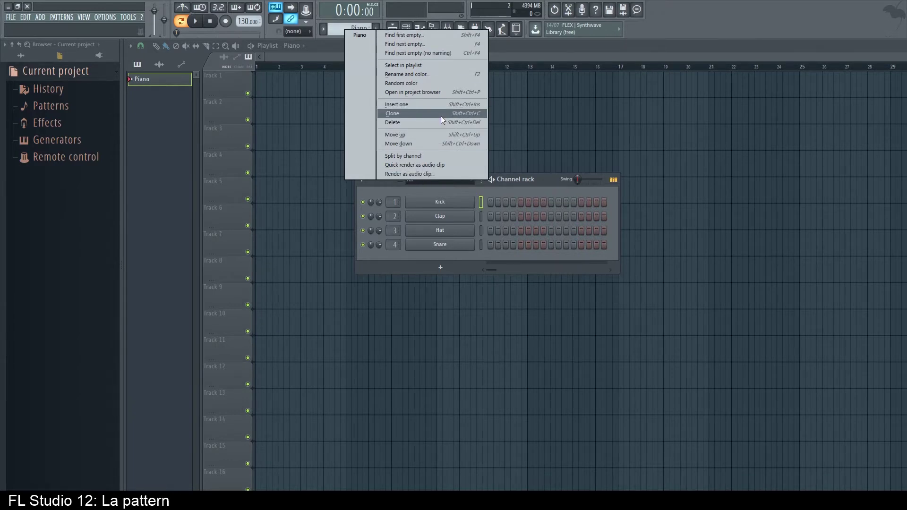
pyautogui.click(362, 36)
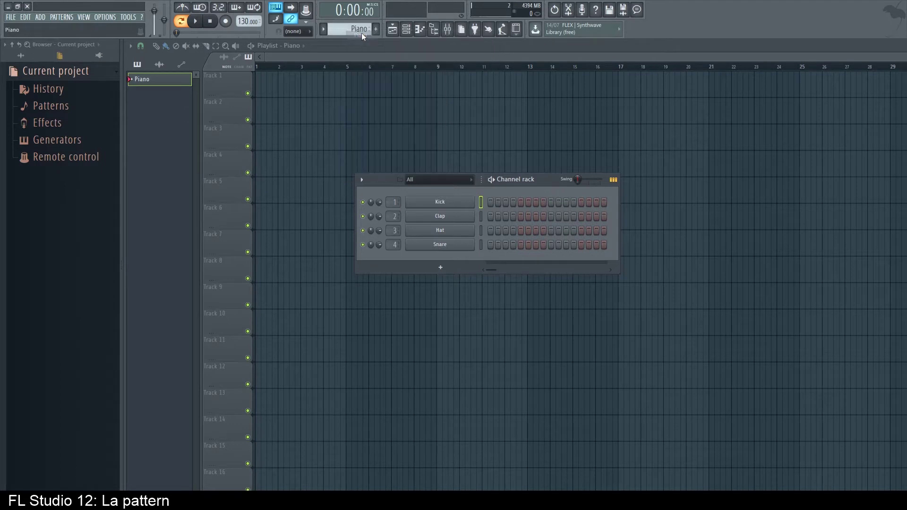
# Step: Give the Piano pattern a blue colour and keep its name
pyautogui.click(358, 26)
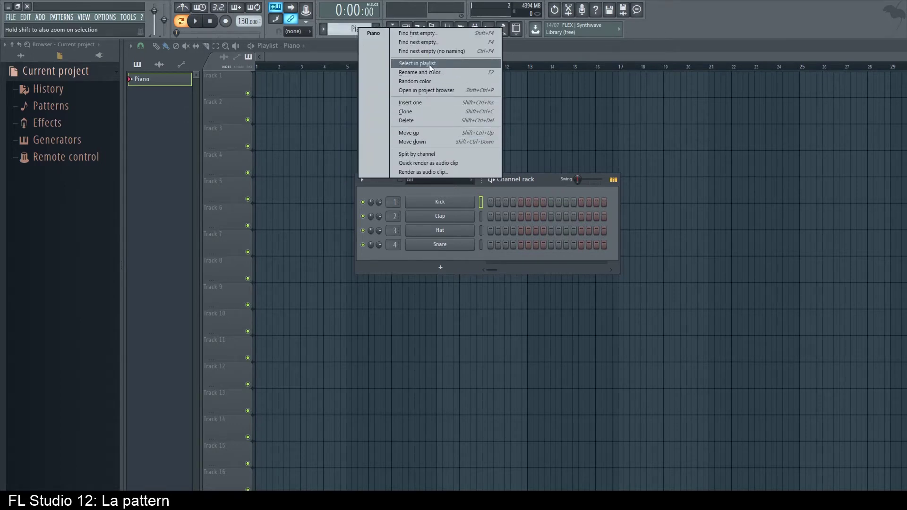
pyautogui.click(415, 73)
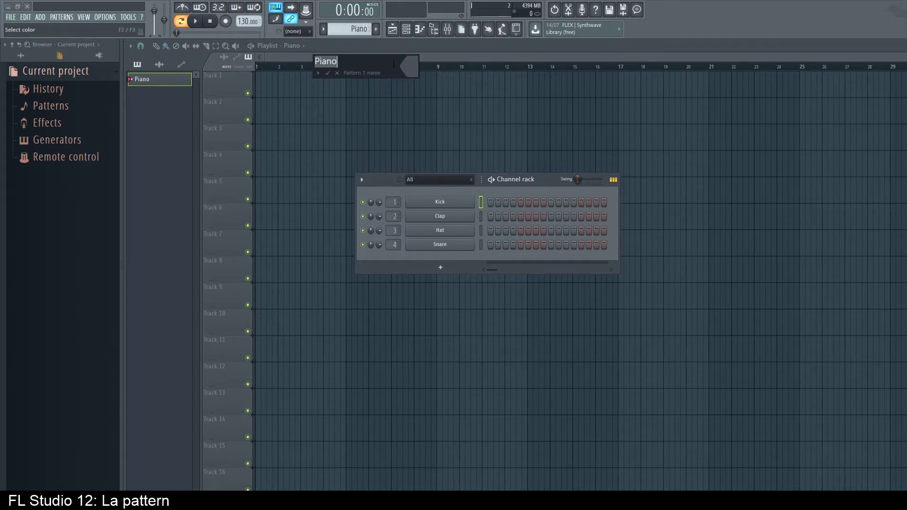
pyautogui.click(408, 67)
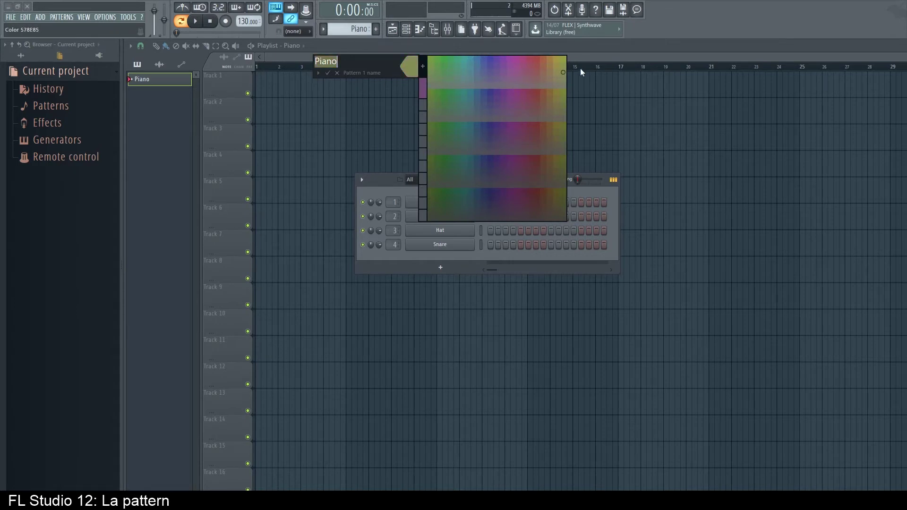
pyautogui.click(480, 60)
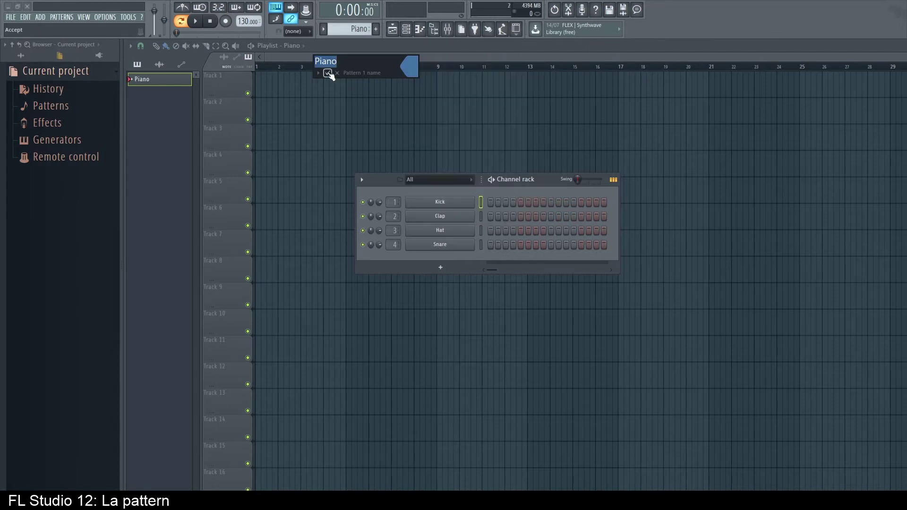
pyautogui.click(328, 73)
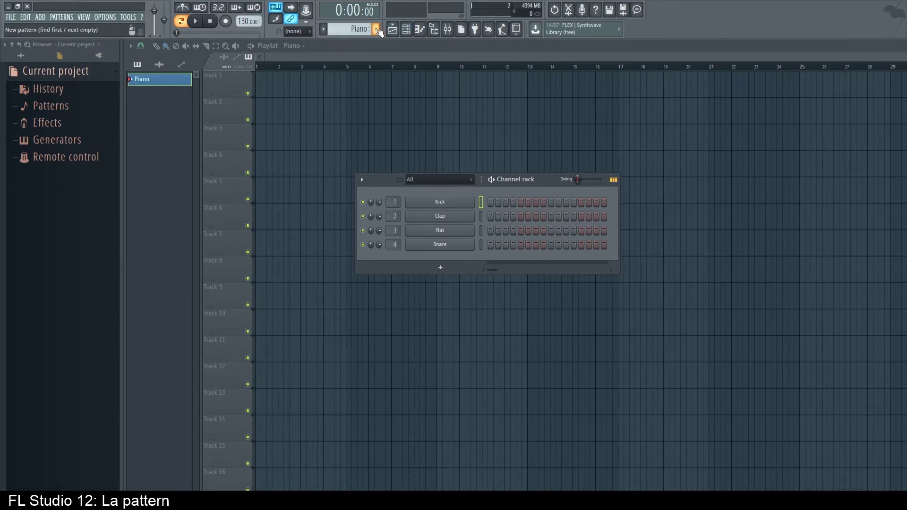
# Step: Create a second pattern named Bass and colour it red
pyautogui.click(378, 31)
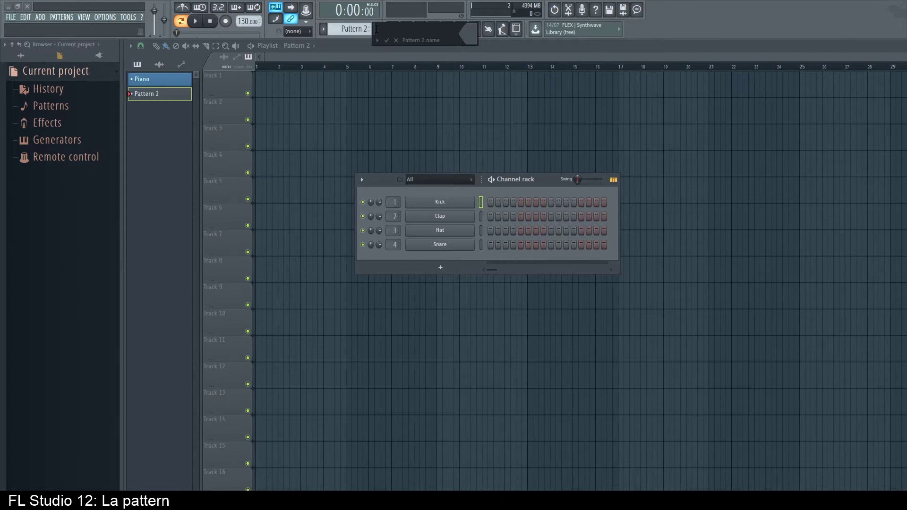
pyautogui.write('Bass')
pyautogui.click(471, 40)
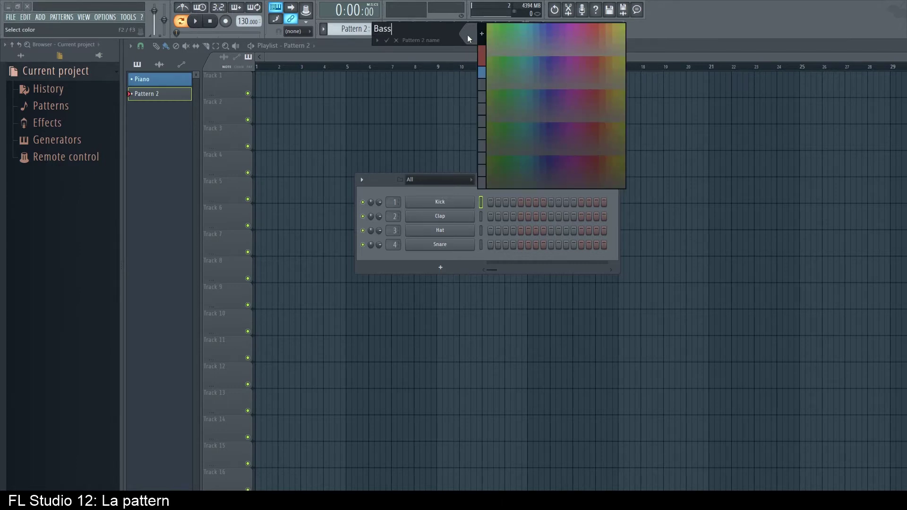
pyautogui.click(595, 31)
pyautogui.click(387, 41)
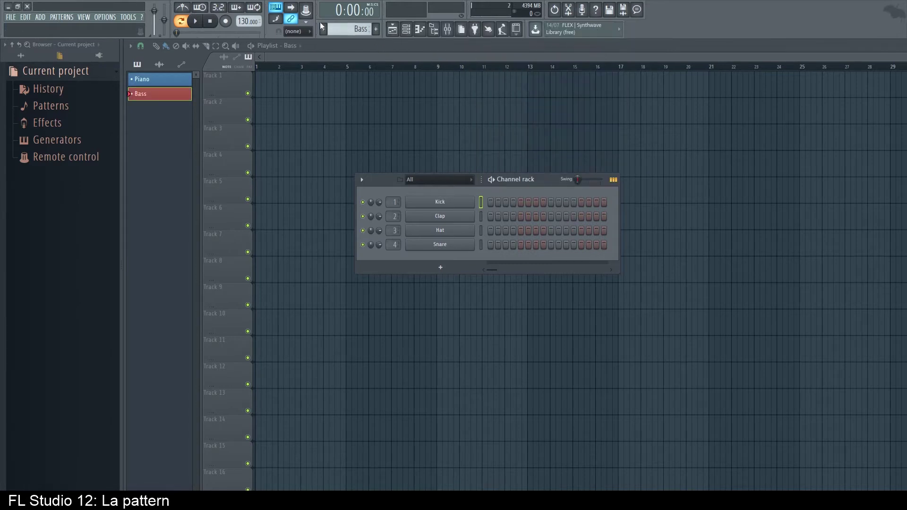
# Step: Create a third pattern named Batterie and colour it green
pyautogui.click(377, 31)
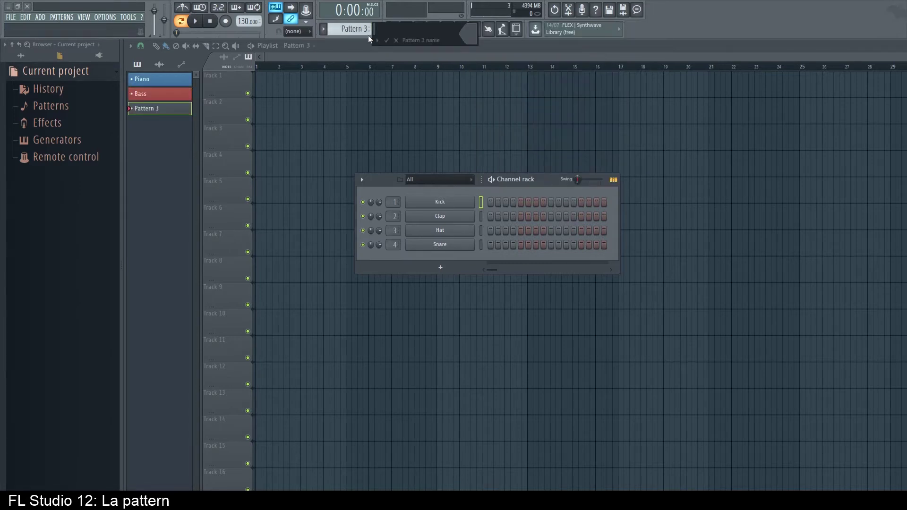
pyautogui.write('Batterie')
pyautogui.click(468, 33)
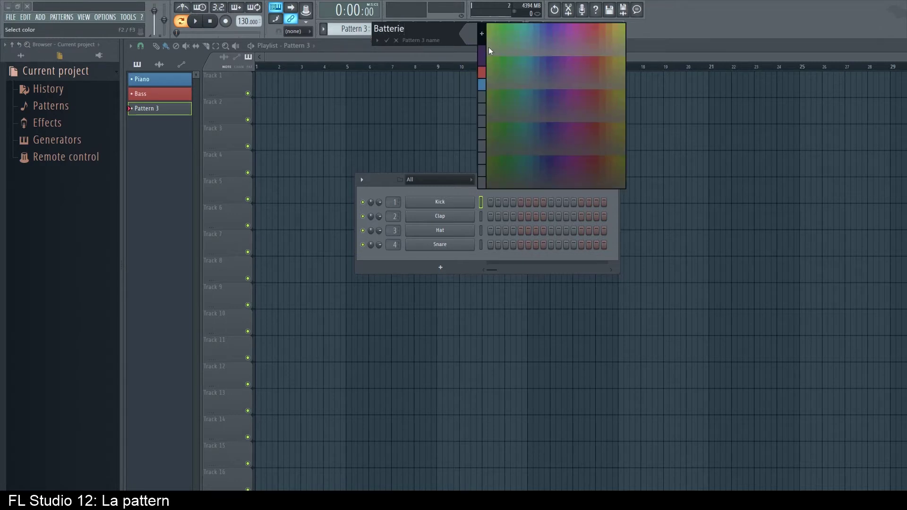
pyautogui.click(506, 28)
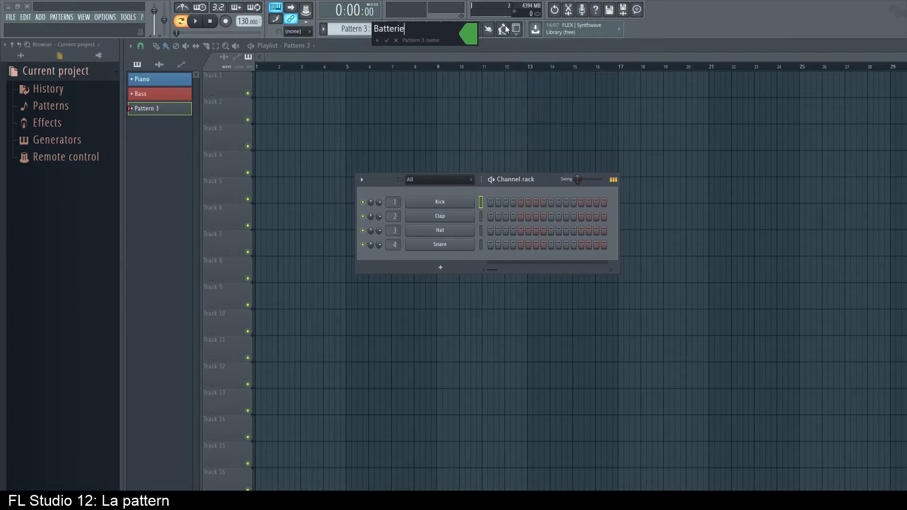
pyautogui.click(387, 41)
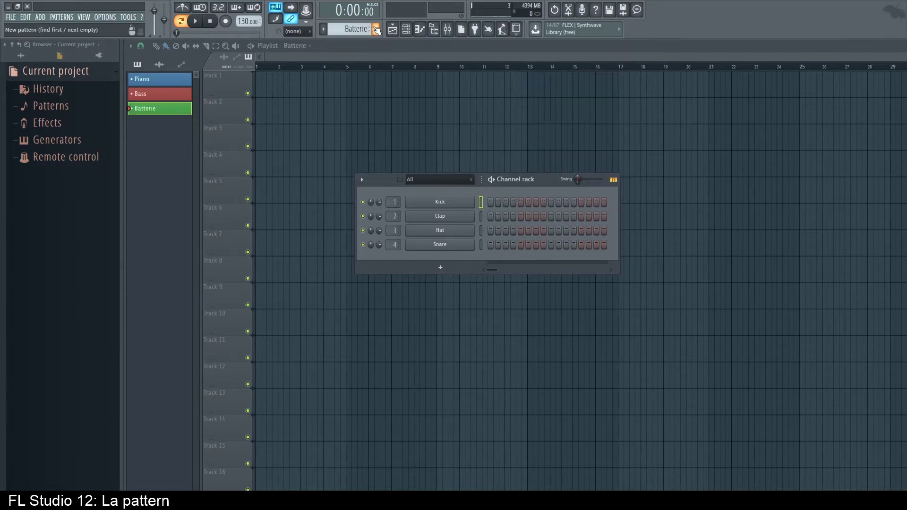
# Step: Create a fourth pattern named Piano_Solo without choosing a colour
pyautogui.click(377, 30)
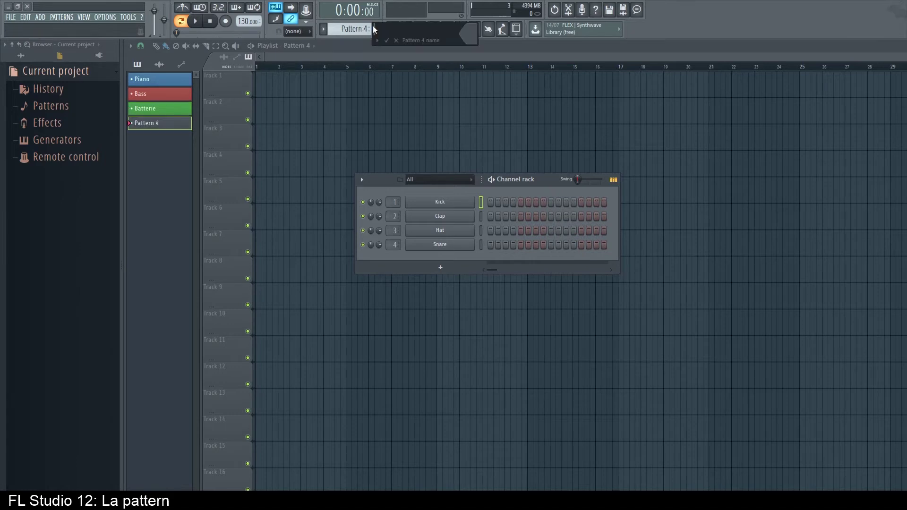
pyautogui.write('P')
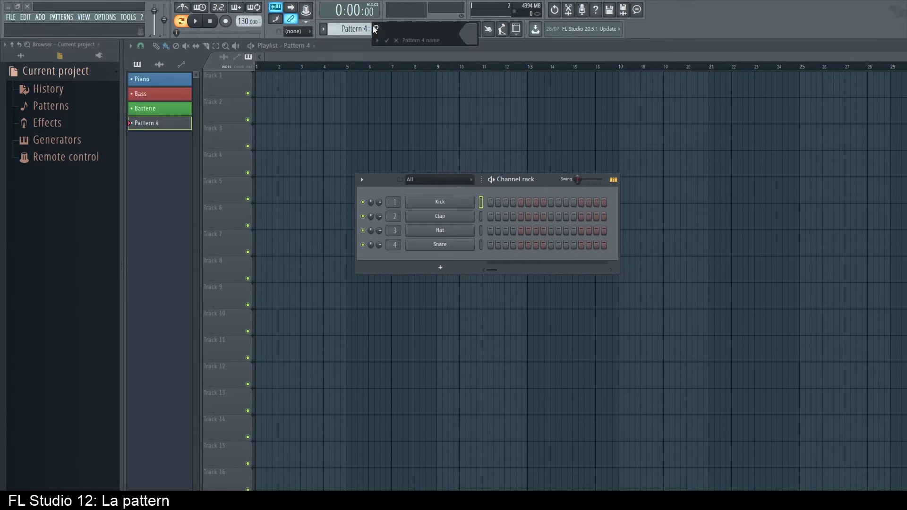
pyautogui.write('iano_Solo')
pyautogui.press('Return')
# Step: Colour the Piano_Solo pattern the same blue as the Piano pattern
pyautogui.click(353, 27)
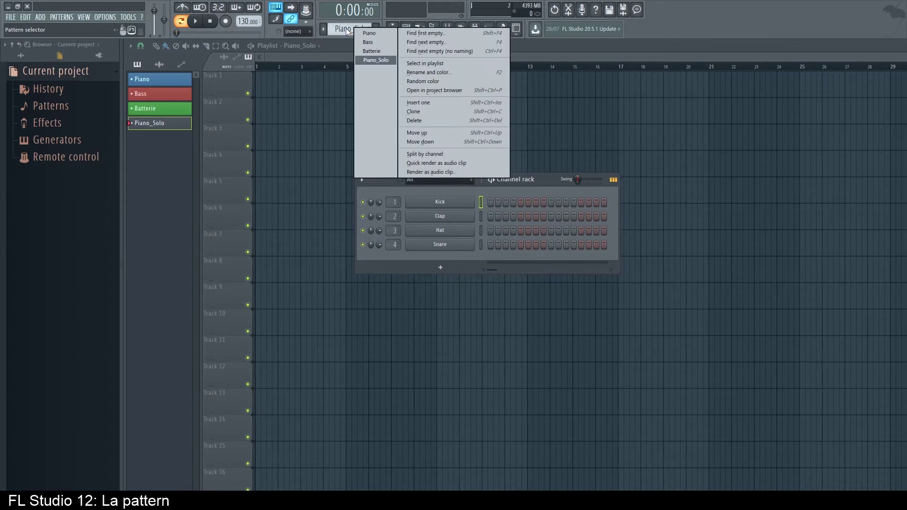
pyautogui.click(447, 70)
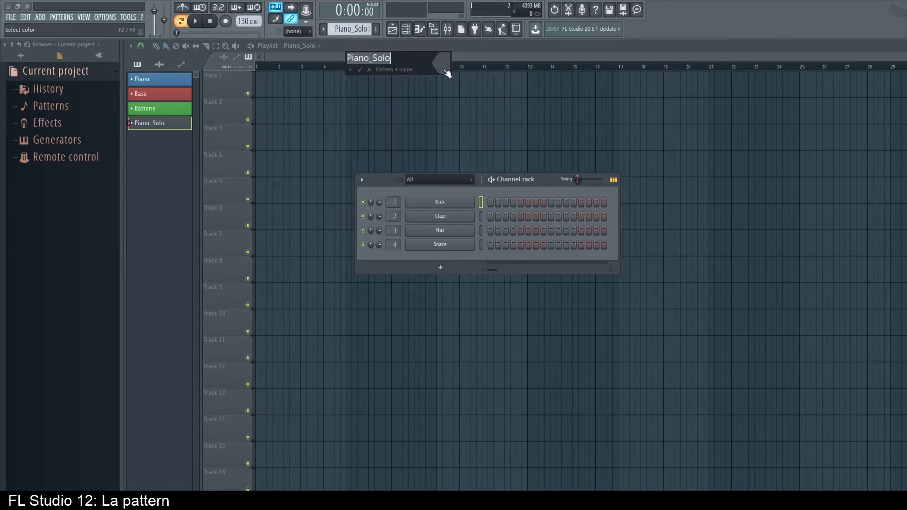
pyautogui.click(441, 66)
pyautogui.click(458, 138)
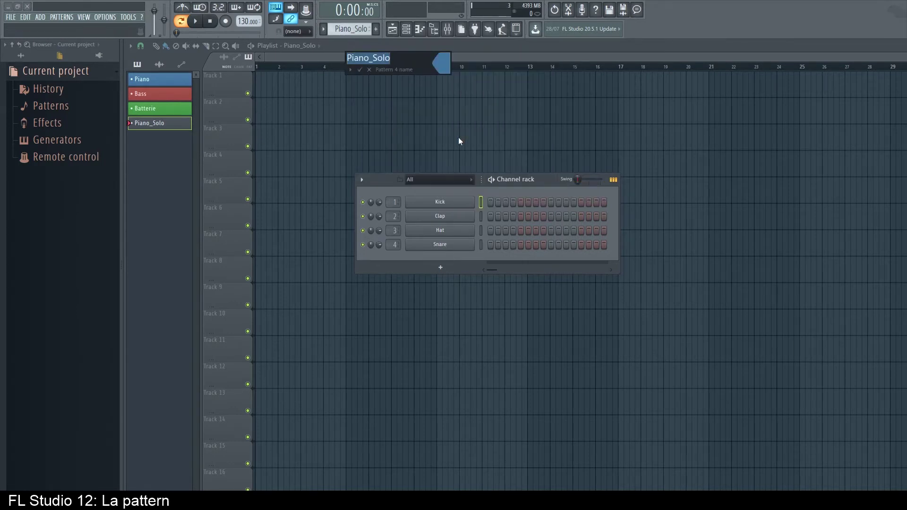
pyautogui.click(359, 70)
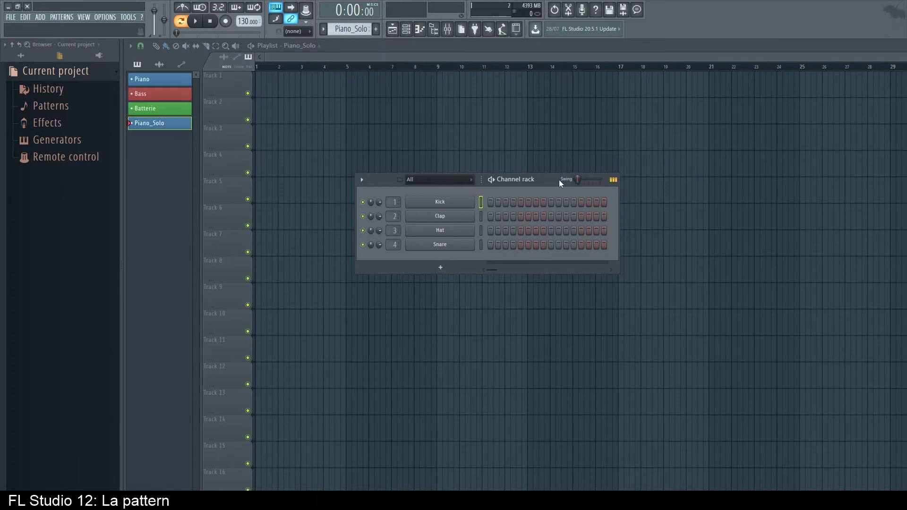
# Step: Hide the Channel rack and move the Piano_Solo pattern up the pattern list to directly below Piano
pyautogui.moveTo(552, 181); pyautogui.dragTo(553, 150)
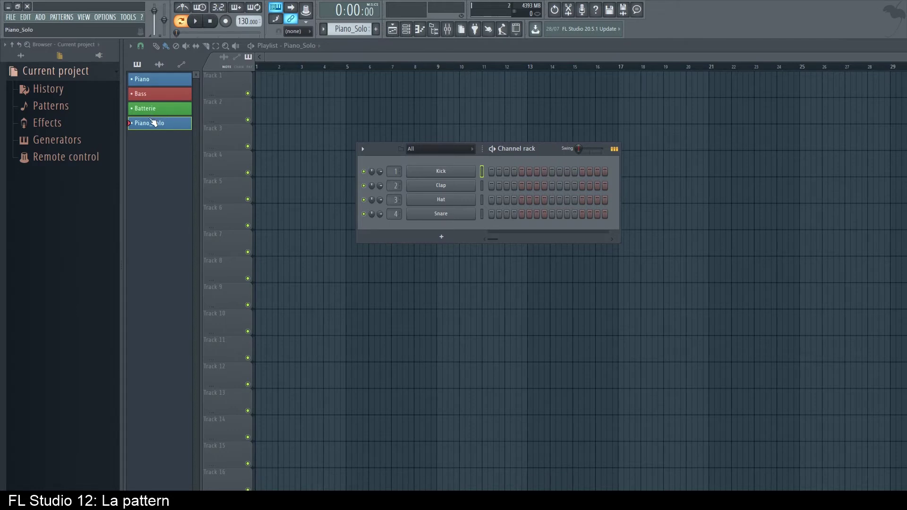
pyautogui.press('F6')
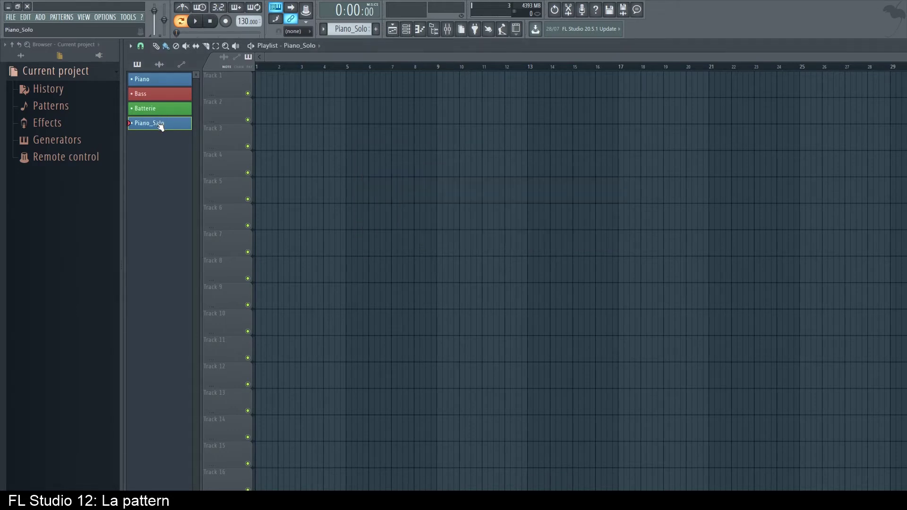
pyautogui.moveTo(160, 127); pyautogui.dragTo(152, 91)
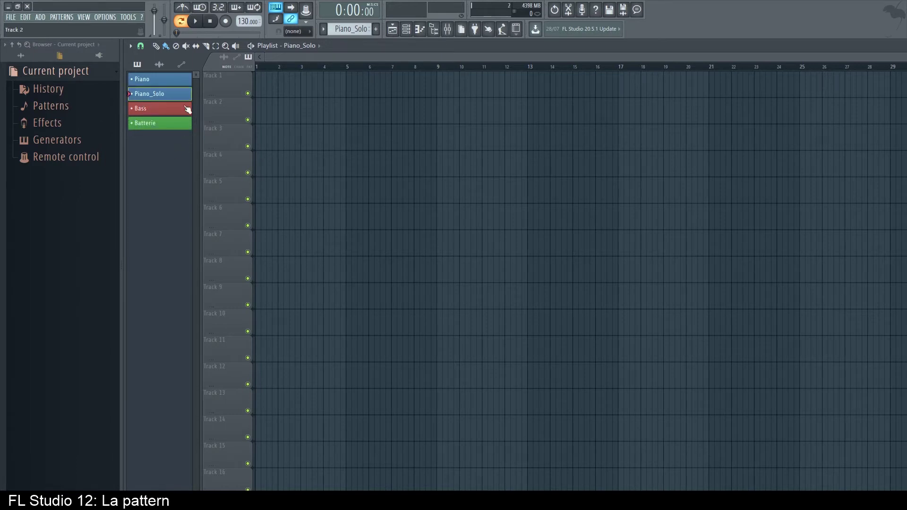
# Step: Move the Piano_Solo pattern down the pattern list and back up to just below Piano
pyautogui.click(350, 29)
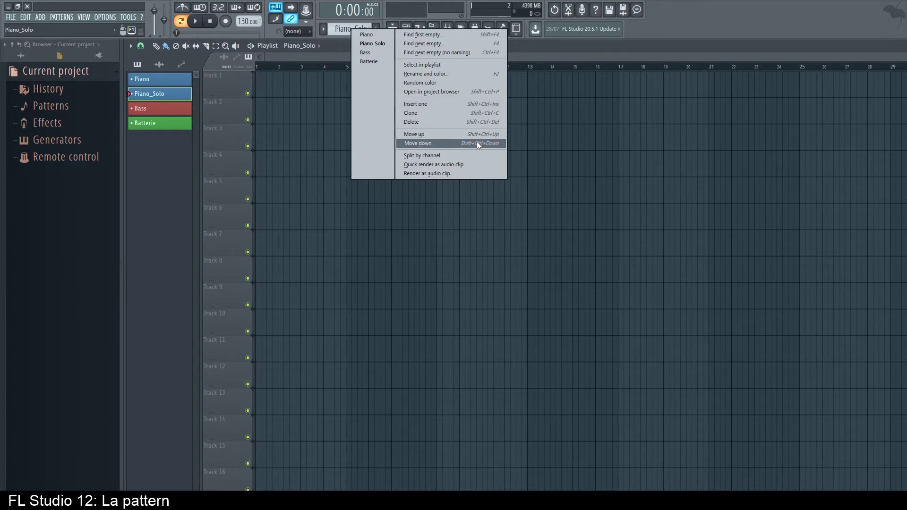
pyautogui.click(154, 87)
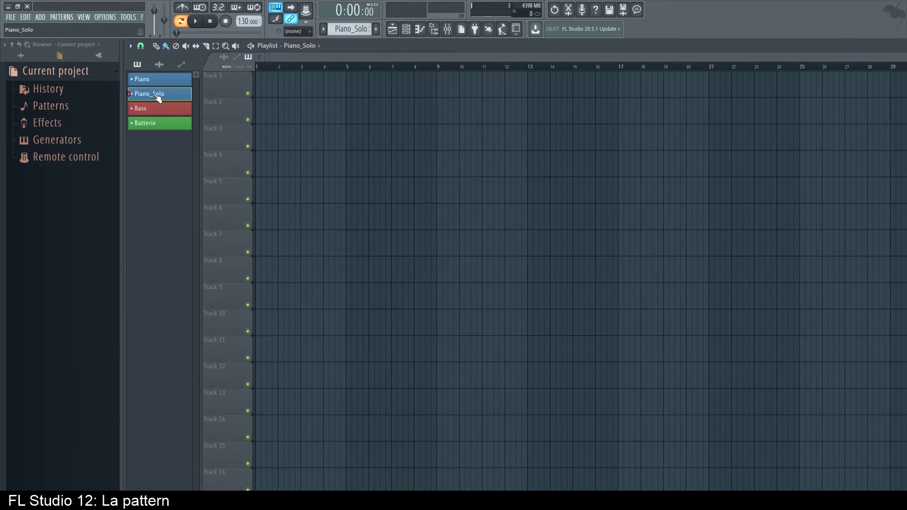
pyautogui.hotkey('ctrl', 'shift', 'Down')
pyautogui.hotkey('ctrl', 'shift', 'Down')
pyautogui.hotkey('ctrl', 'shift', 'Up')
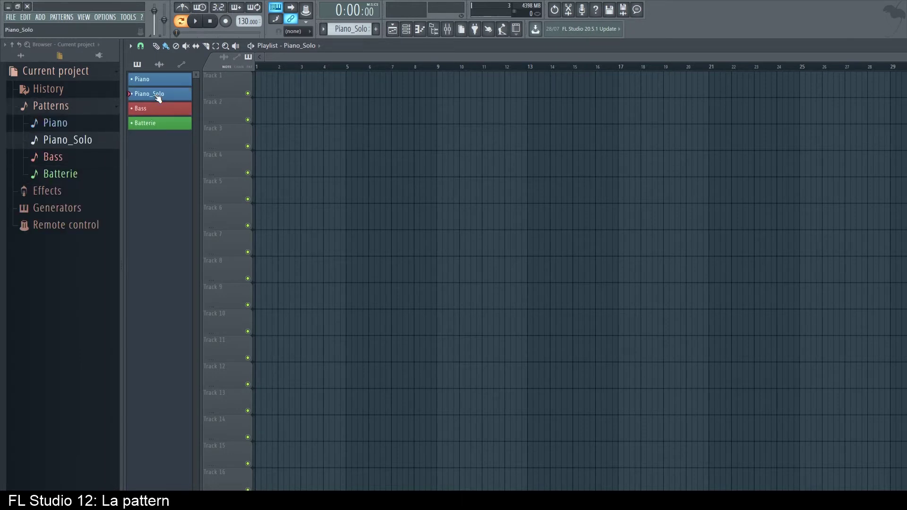
# Step: Reopen the Channel rack slightly higher over the playlist and switch the browser to show all content
pyautogui.click(406, 31)
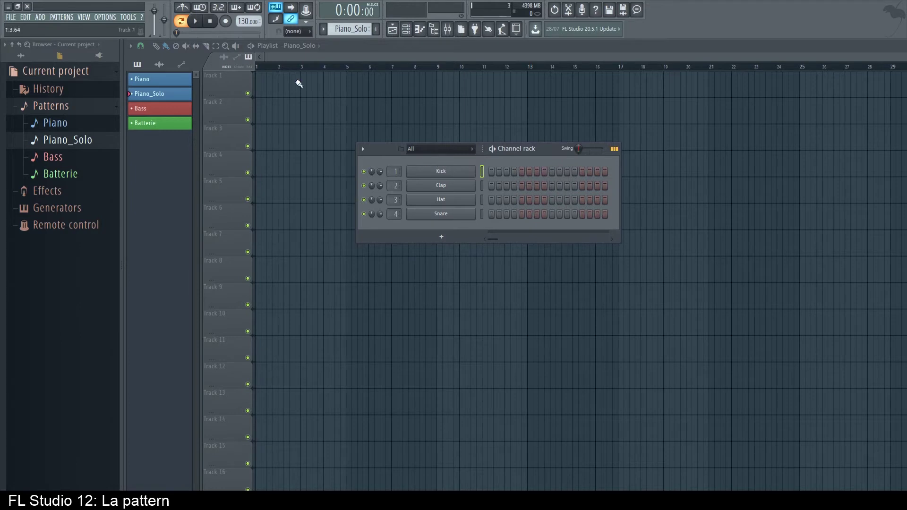
pyautogui.moveTo(535, 151); pyautogui.dragTo(539, 131)
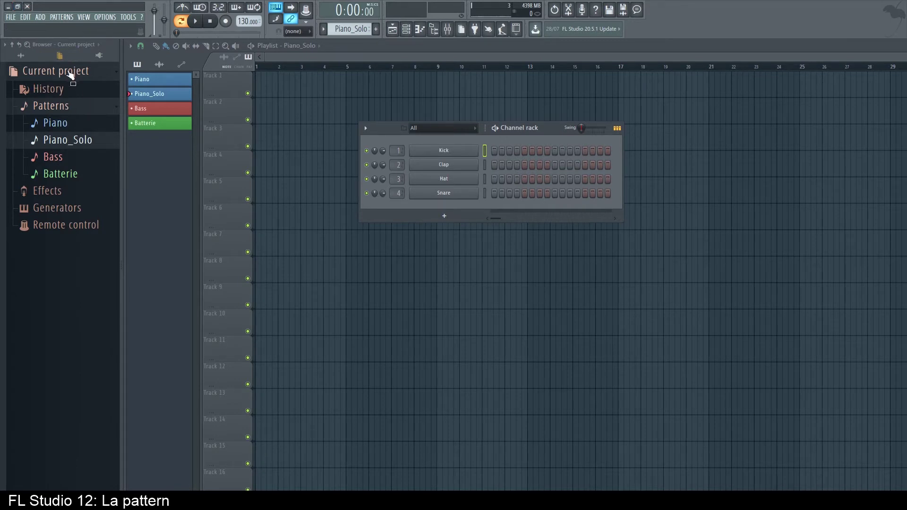
pyautogui.click(70, 75)
pyautogui.click(21, 55)
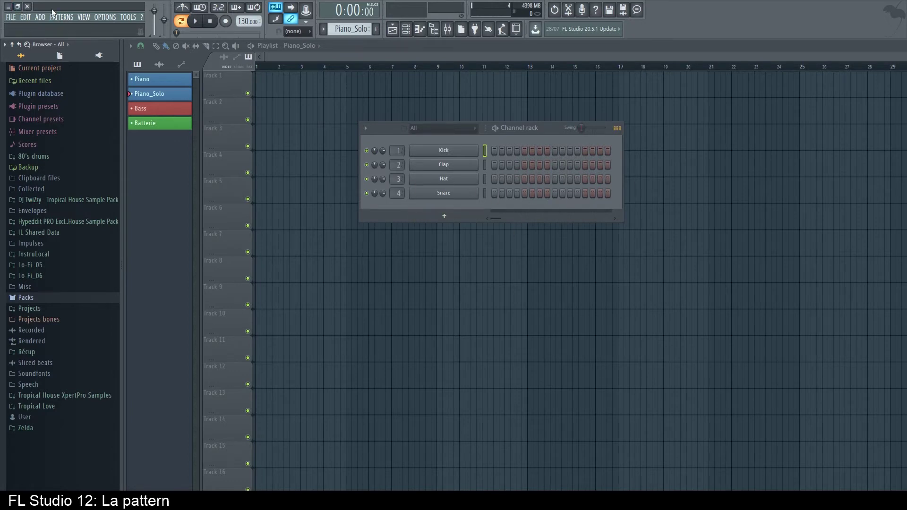
# Step: Add an FL Keys channel to the project and close its plugin window
pyautogui.click(40, 17)
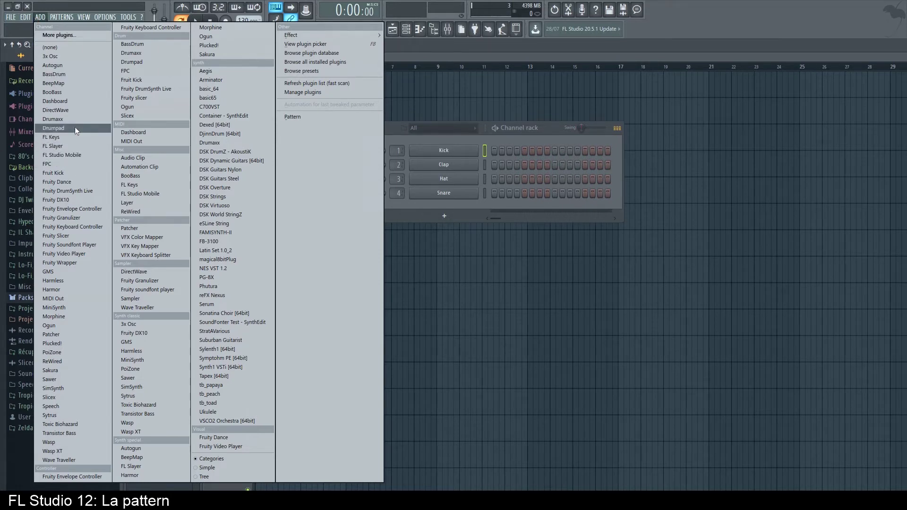
pyautogui.click(64, 137)
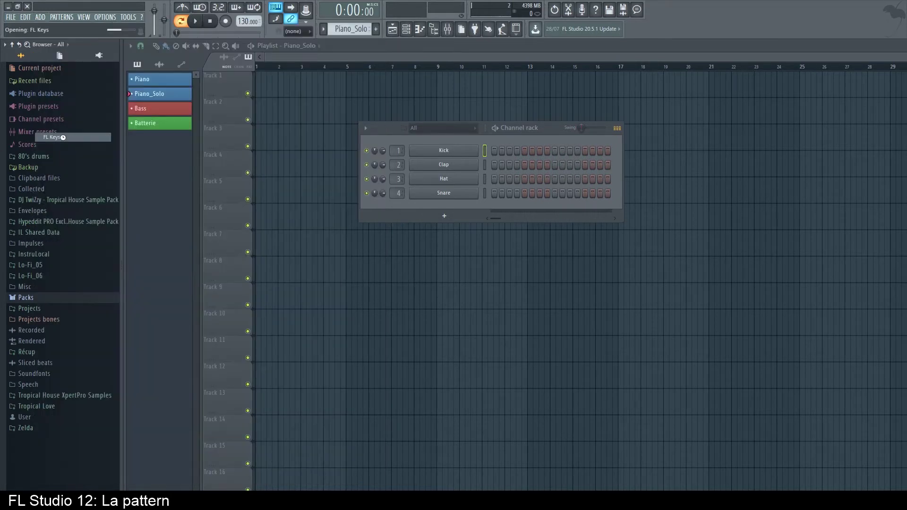
pyautogui.moveTo(313, 116); pyautogui.dragTo(290, 129)
pyautogui.click(347, 129)
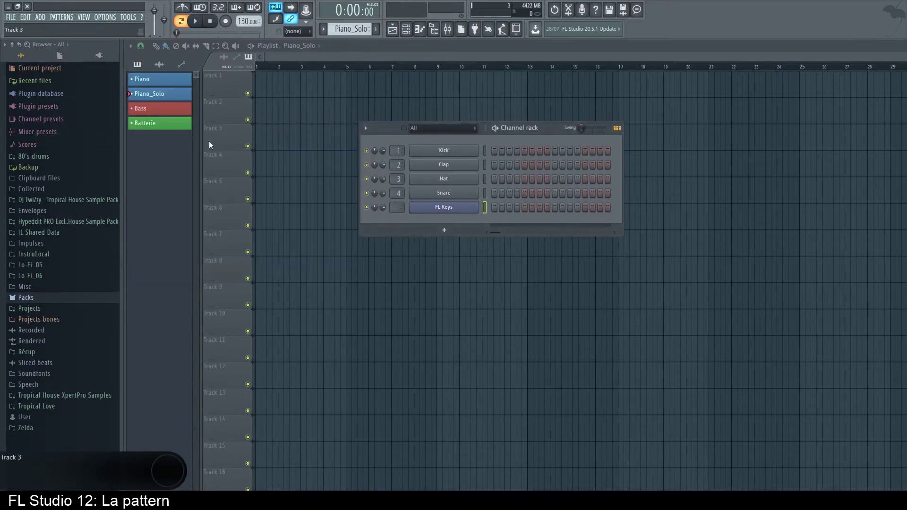
# Step: Add a BooBass channel to the project and close its plugin window
pyautogui.click(40, 17)
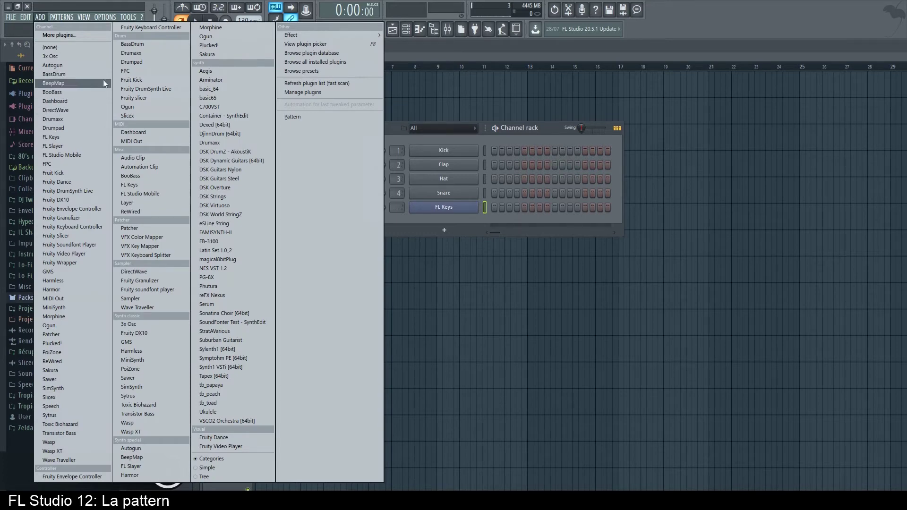
pyautogui.click(68, 92)
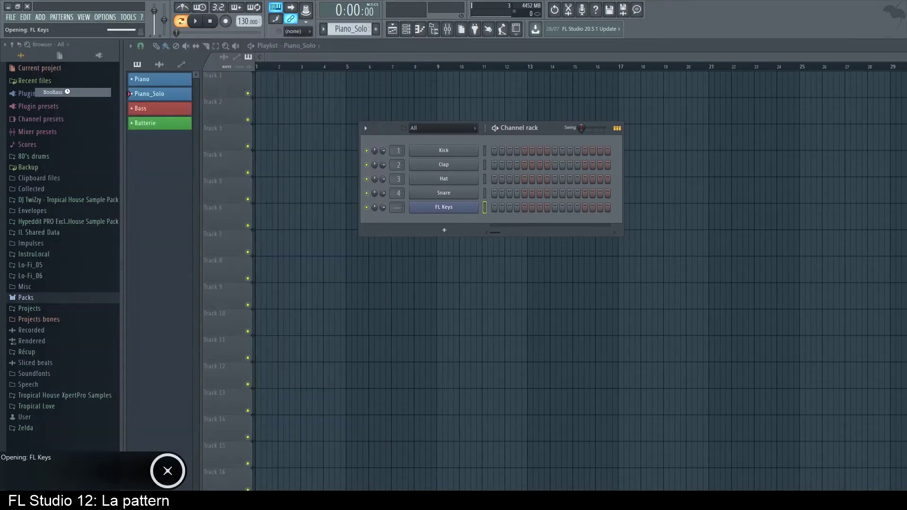
pyautogui.moveTo(285, 127); pyautogui.dragTo(314, 129)
pyautogui.click(352, 128)
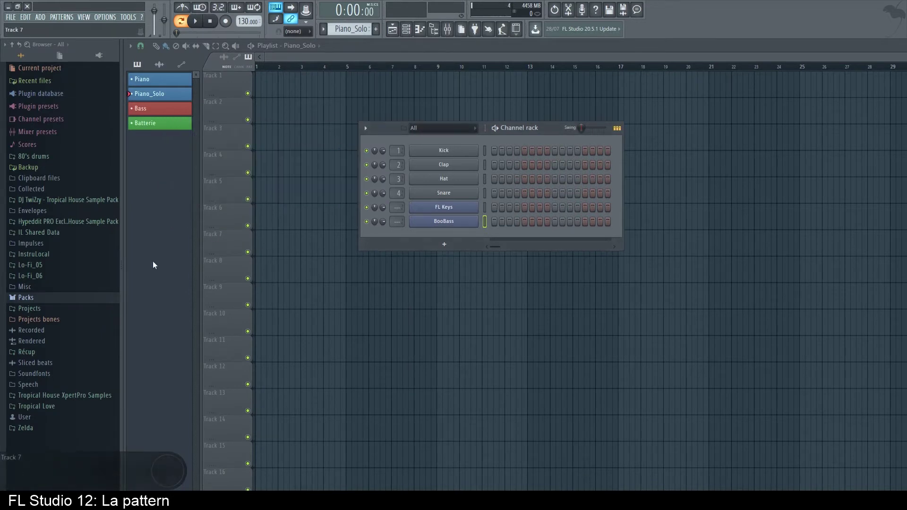
# Step: Examine the sample folders in Packs, including Drums (ModeAudio), and collapse Packs again
pyautogui.click(26, 299)
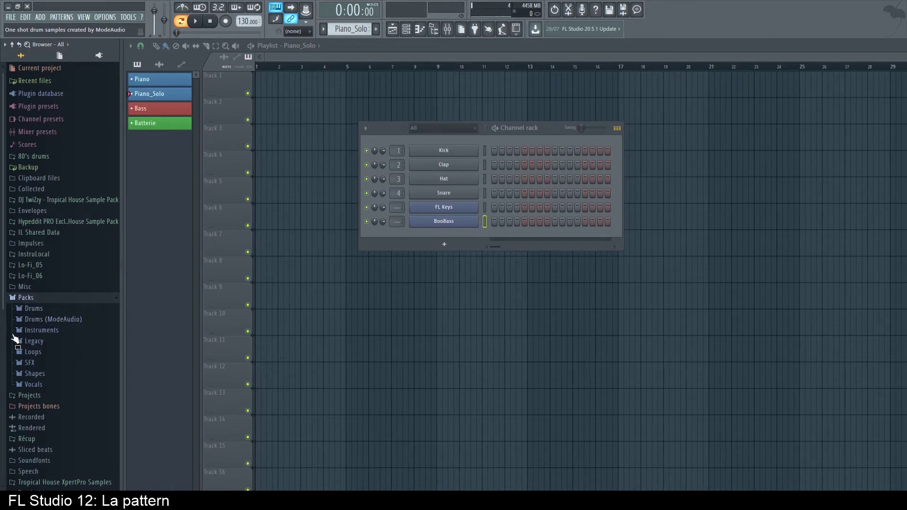
pyautogui.click(47, 320)
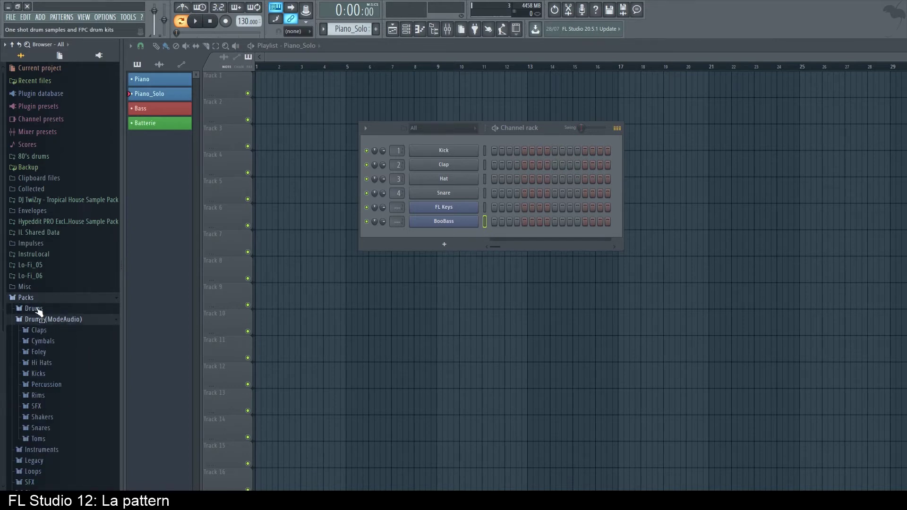
pyautogui.click(37, 299)
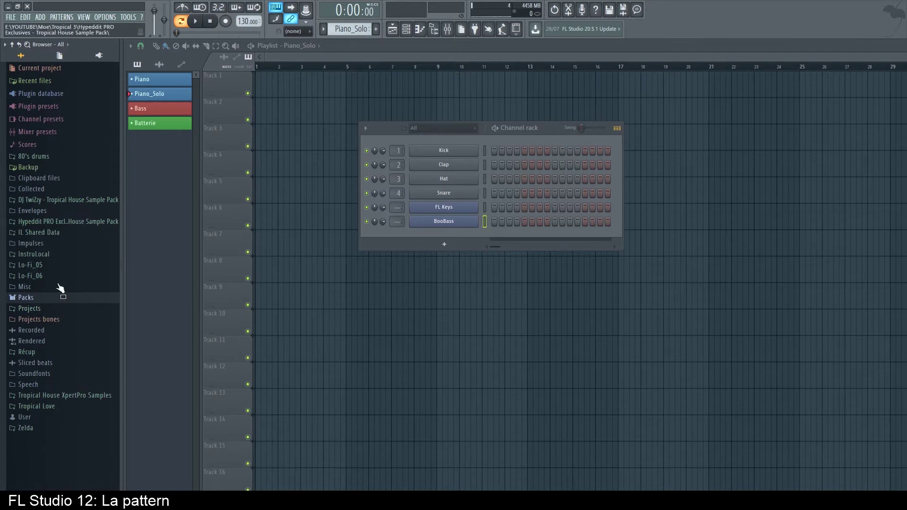
# Step: Delete the Snare and Hat channels from the Channel rack, confirming each deletion
pyautogui.moveTo(553, 129)
pyautogui.mouseDown()
pyautogui.moveTo(551, 120)
pyautogui.moveTo(569, 130)
pyautogui.mouseUp()
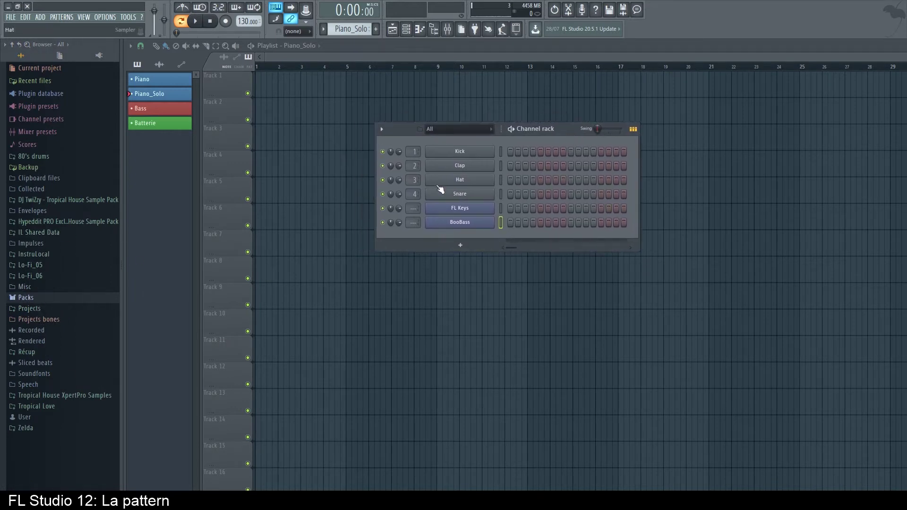
pyautogui.rightClick(494, 191)
pyautogui.click(526, 286)
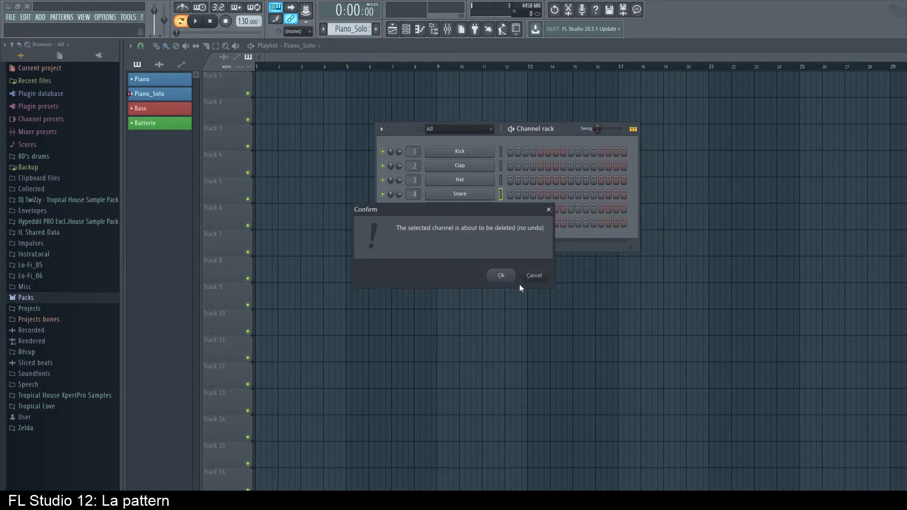
pyautogui.press('Return')
pyautogui.rightClick(456, 183)
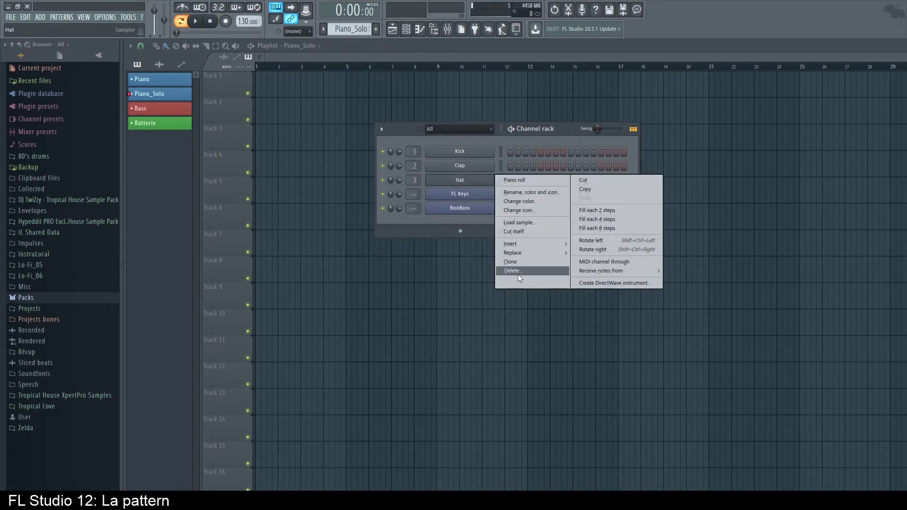
pyautogui.click(515, 270)
pyautogui.press('Return')
# Step: Delete the Clap and Kick channels from the Channel rack, confirming each deletion
pyautogui.rightClick(456, 172)
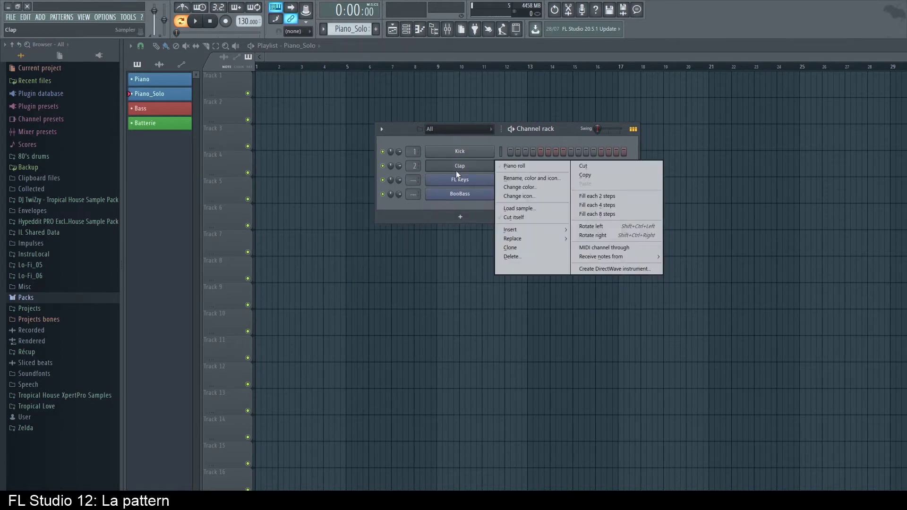
pyautogui.click(512, 256)
pyautogui.press('Return')
pyautogui.rightClick(457, 153)
pyautogui.click(522, 243)
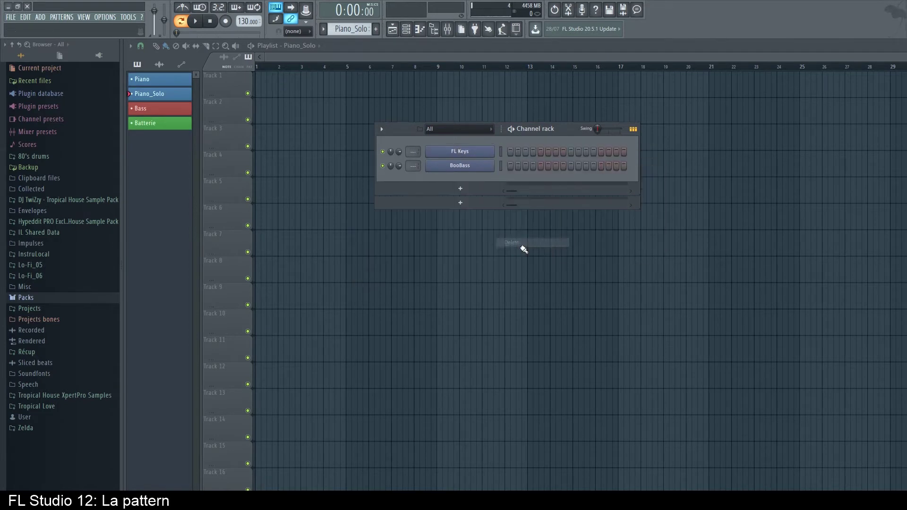
pyautogui.press('Return')
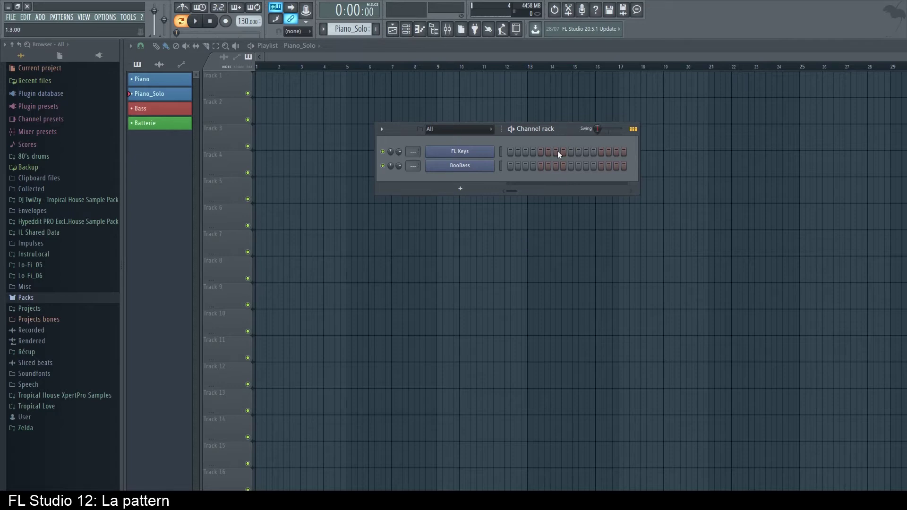
# Step: Reposition the Channel rack lower over the playlist
pyautogui.moveTo(566, 129); pyautogui.dragTo(568, 161)
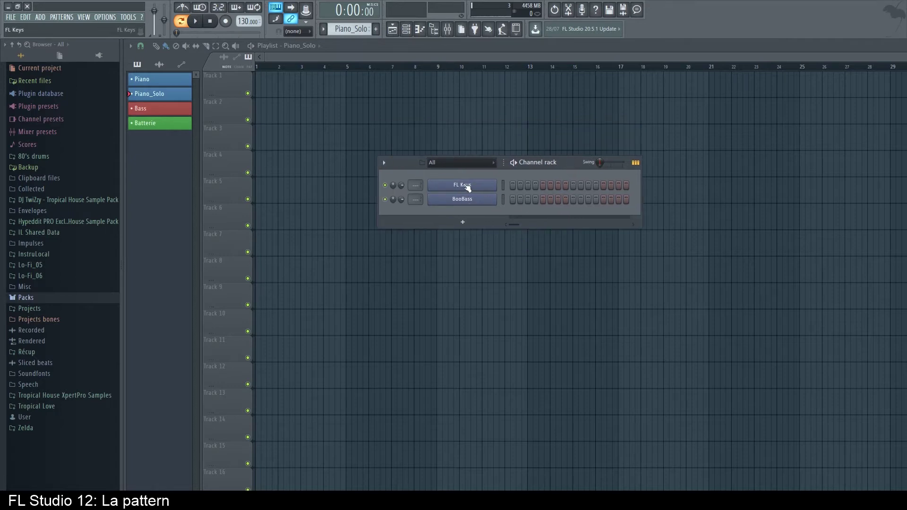
pyautogui.moveTo(573, 166)
pyautogui.mouseDown()
pyautogui.moveTo(532, 170)
pyautogui.moveTo(566, 181)
pyautogui.mouseUp()
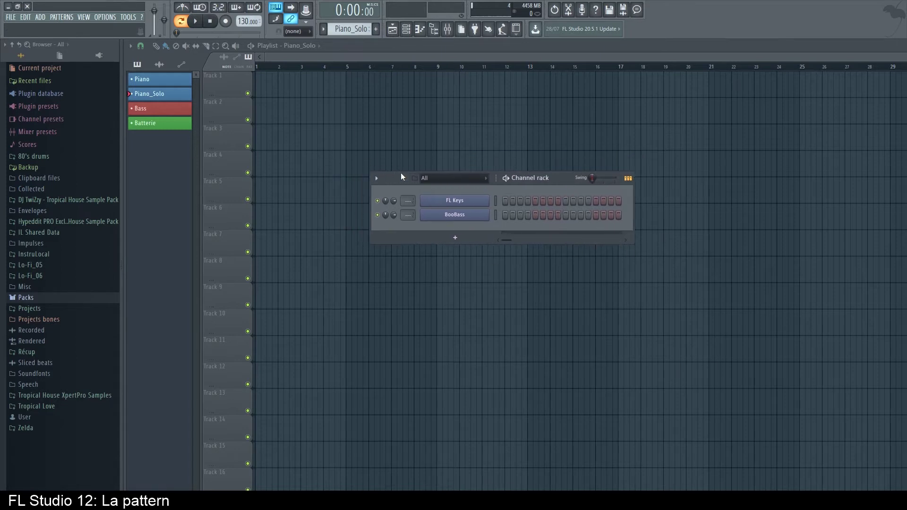
pyautogui.moveTo(565, 179); pyautogui.dragTo(568, 189)
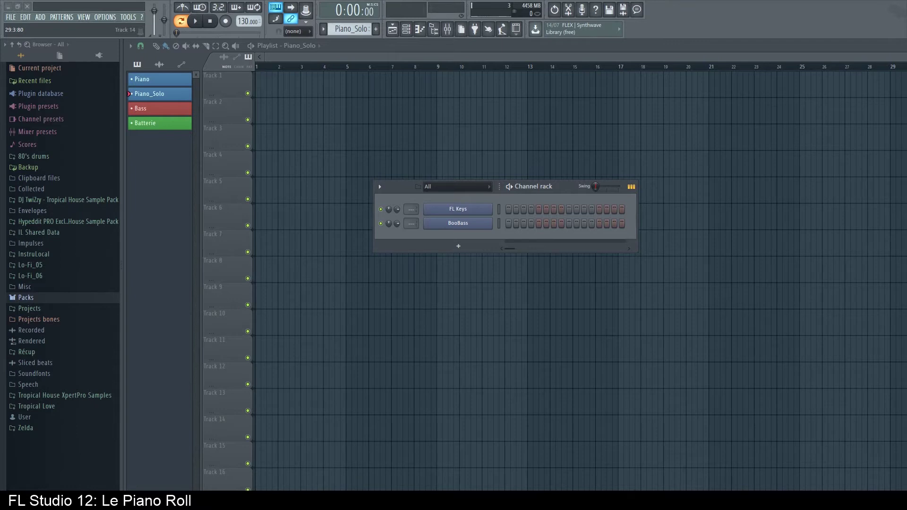
# Step: Make Piano the active pattern and select the FL Keys channel
pyautogui.click(329, 31)
pyautogui.click(338, 40)
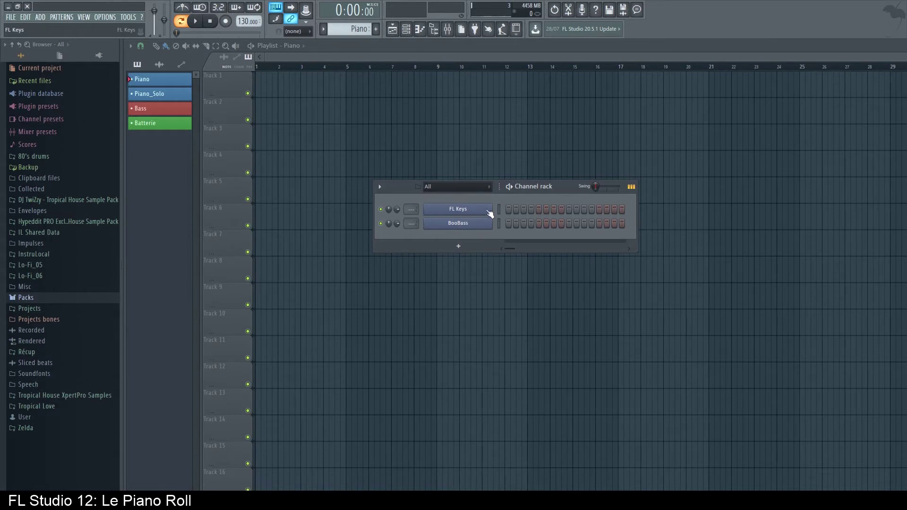
pyautogui.click(498, 211)
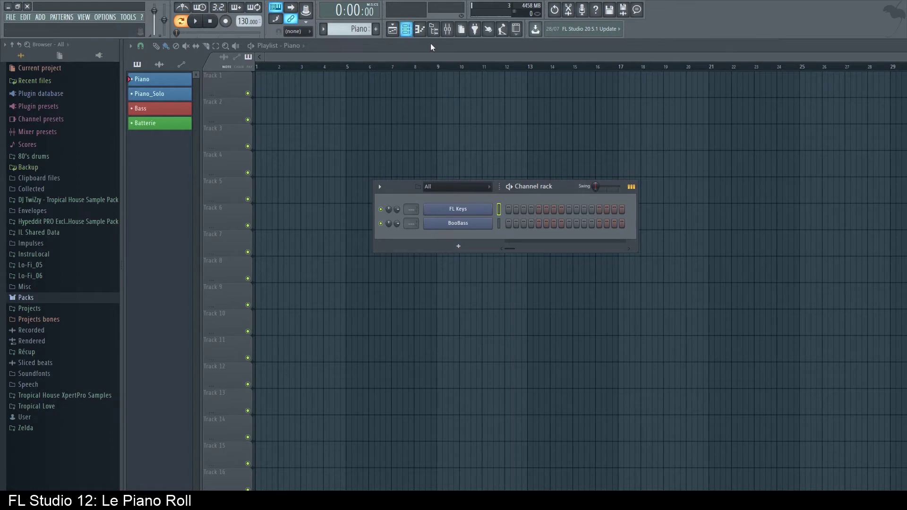
# Step: Show the piano roll for the selected channel a couple of times and hide it again
pyautogui.click(420, 29)
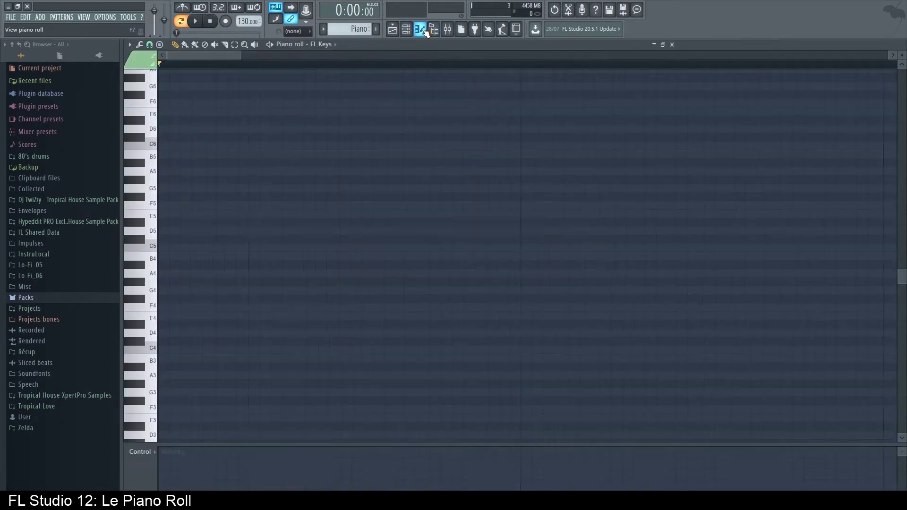
pyautogui.click(420, 29)
pyautogui.click(424, 30)
pyautogui.click(424, 31)
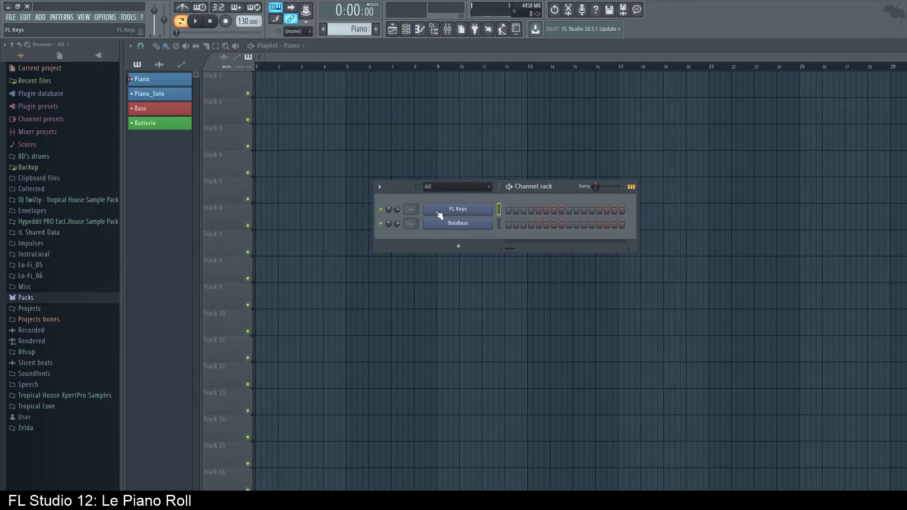
# Step: Open the piano roll of the FL Keys channel and audition the C5 key
pyautogui.rightClick(461, 215)
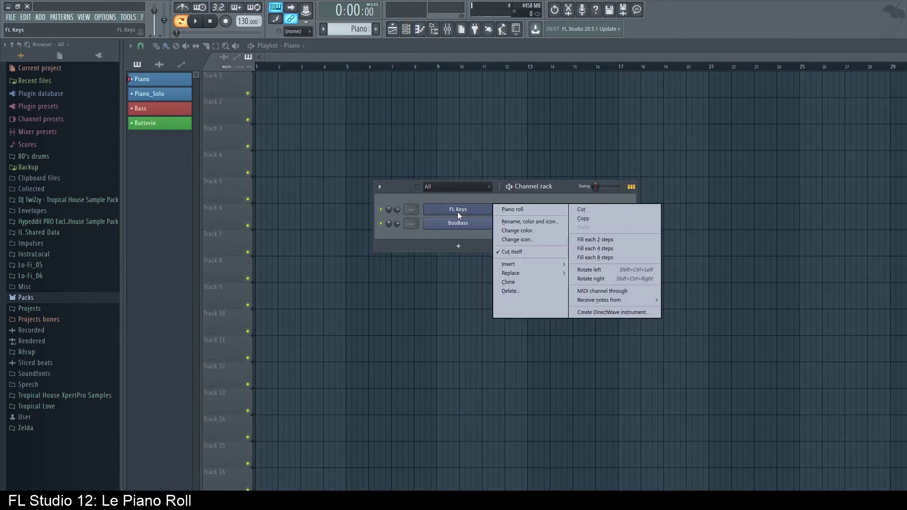
pyautogui.click(508, 209)
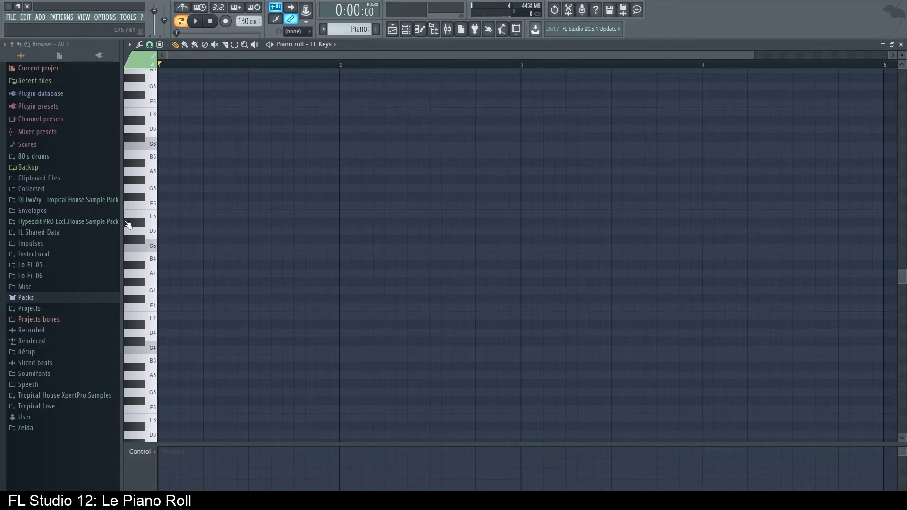
pyautogui.moveTo(139, 247)
pyautogui.mouseDown()
pyautogui.moveTo(153, 183)
pyautogui.moveTo(136, 197)
pyautogui.moveTo(136, 248)
pyautogui.mouseUp()
# Step: Draw a melody across the first two bars with C5, C#5, F5, G5, G#5, A#5, F#5, C5, B4 and D5, and play it
pyautogui.click(163, 248)
pyautogui.click(197, 239)
pyautogui.click(209, 205)
pyautogui.click(288, 188)
pyautogui.click(300, 179)
pyautogui.click(322, 162)
pyautogui.click(345, 179)
pyautogui.moveTo(351, 179); pyautogui.dragTo(350, 197)
pyautogui.click(402, 248)
pyautogui.click(425, 256)
pyautogui.click(458, 231)
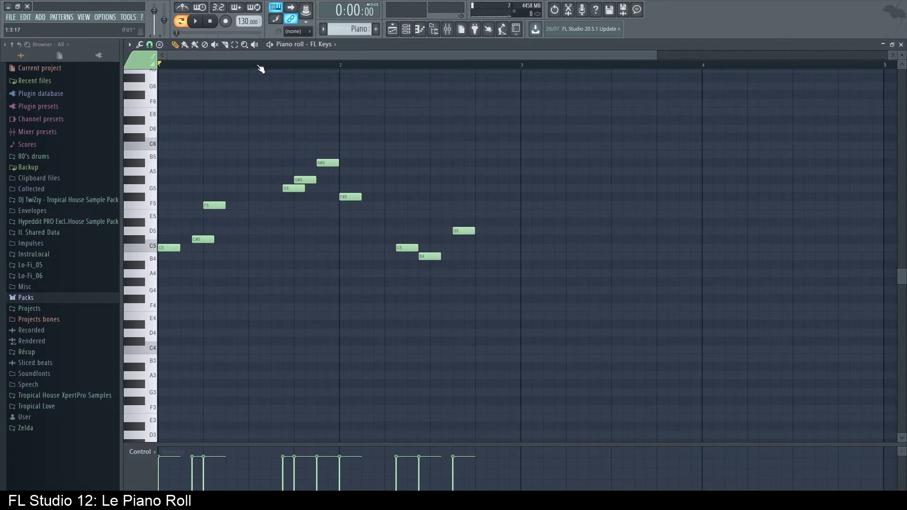
pyautogui.click(195, 21)
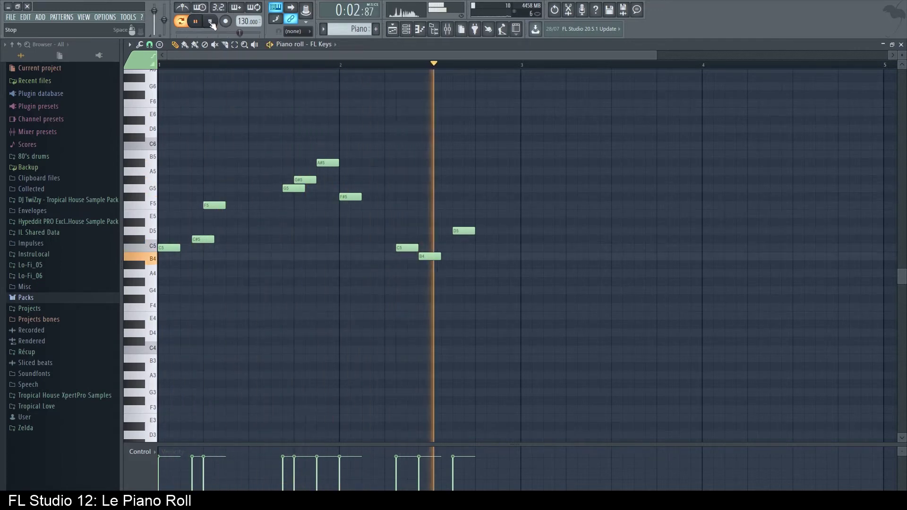
pyautogui.click(210, 22)
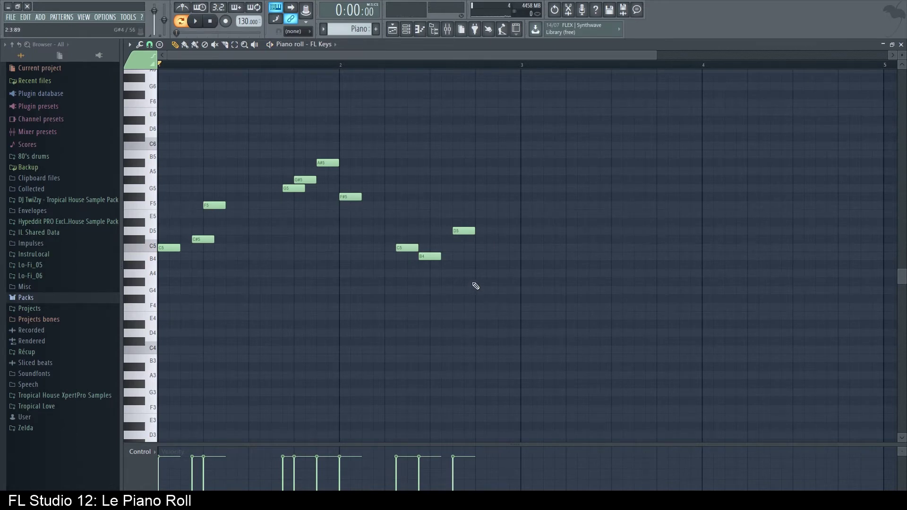
# Step: Erase the last D5 and B4 notes, then select all remaining notes, delete them and clear the time selection
pyautogui.rightClick(463, 231)
pyautogui.rightClick(430, 256)
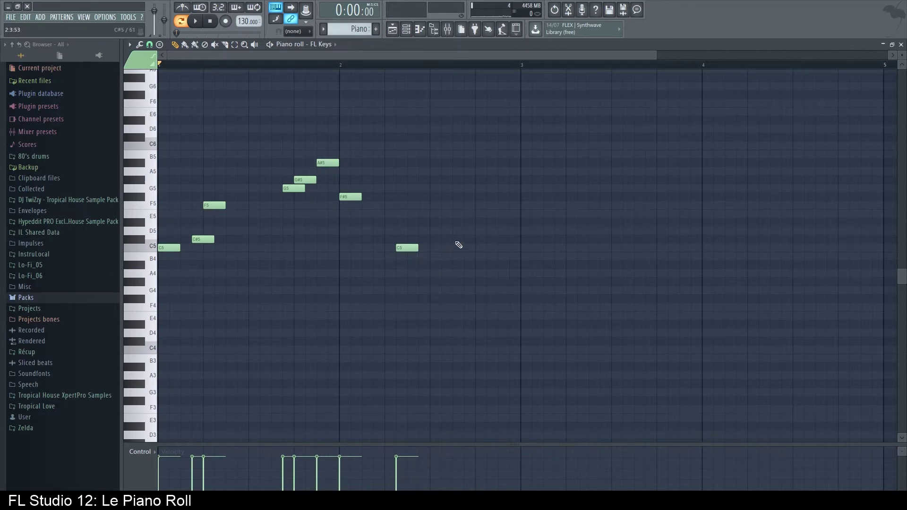
pyautogui.hotkey('ctrl', 'a')
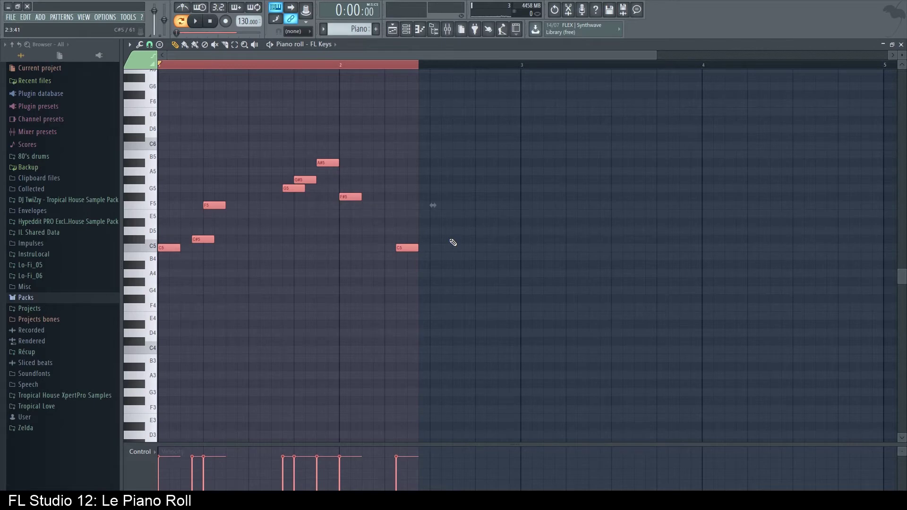
pyautogui.hotkey('ctrl', 'd')
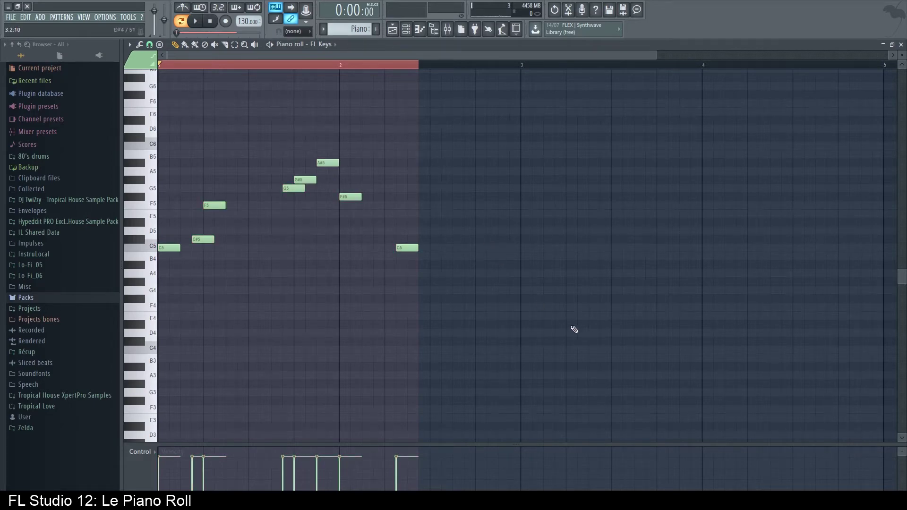
pyautogui.moveTo(608, 348); pyautogui.dragTo(54, 137)
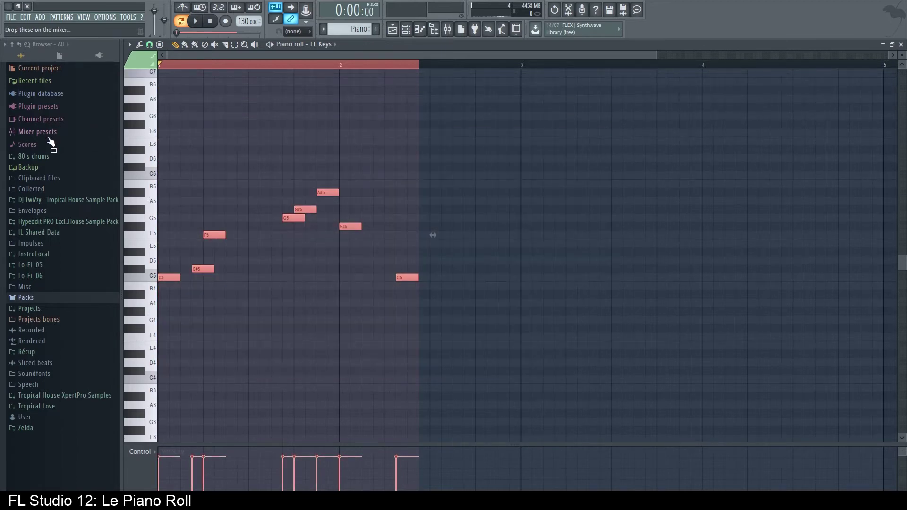
pyautogui.press('Delete')
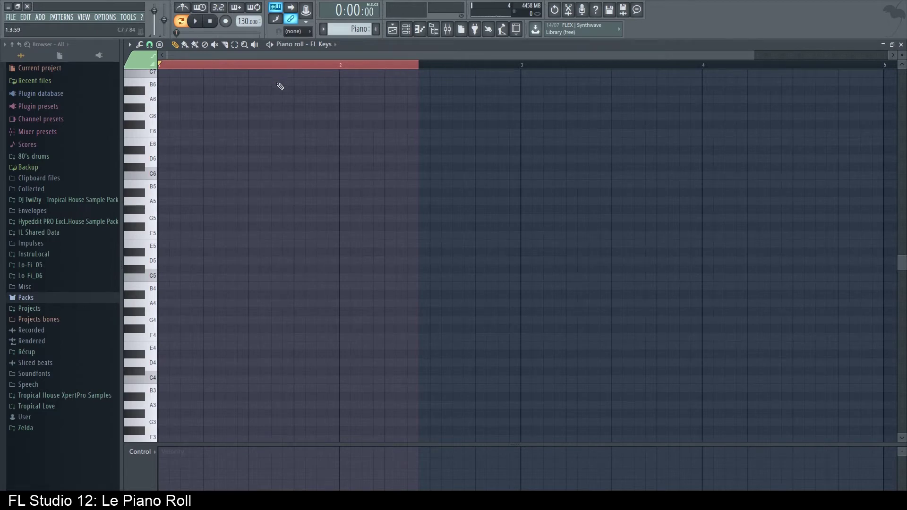
pyautogui.hotkey('ctrl', 'd')
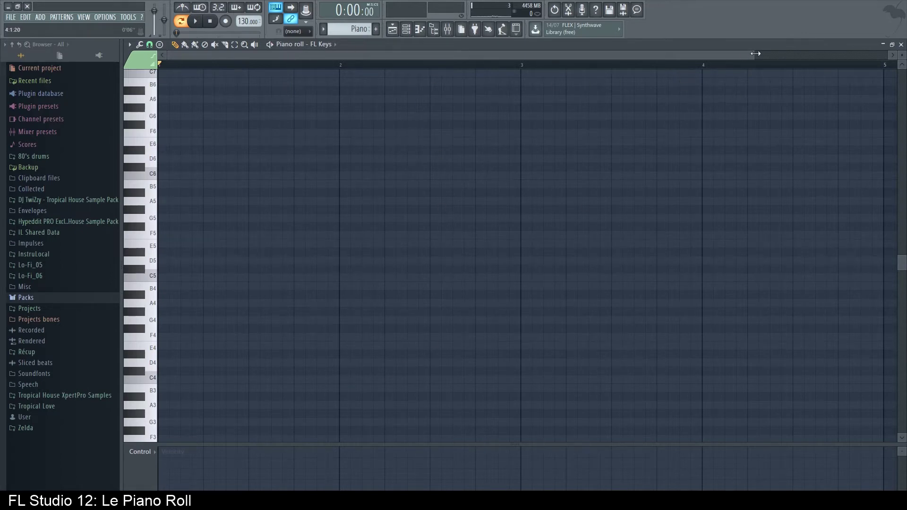
# Step: Draw a C5 note at the start of the piano roll and lengthen it to one full bar
pyautogui.click(169, 281)
pyautogui.moveTo(182, 278); pyautogui.dragTo(340, 272)
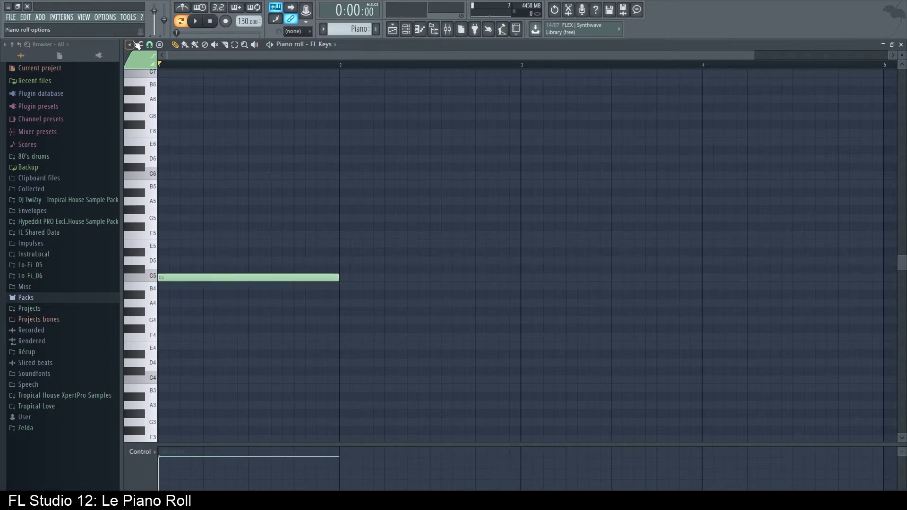
# Step: Generate a riff from the C5 note with the Riff machine, play and accept it, and undo the result
pyautogui.click(132, 43)
pyautogui.moveTo(163, 73)
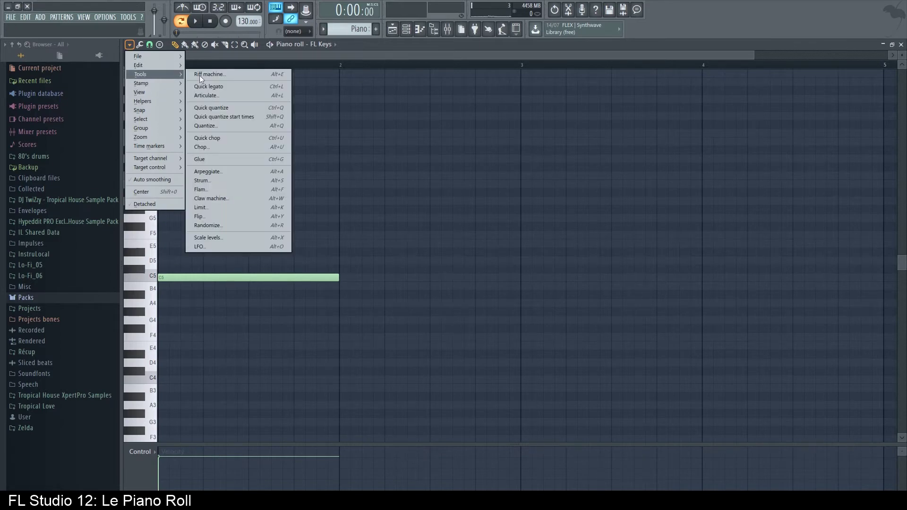
pyautogui.click(237, 74)
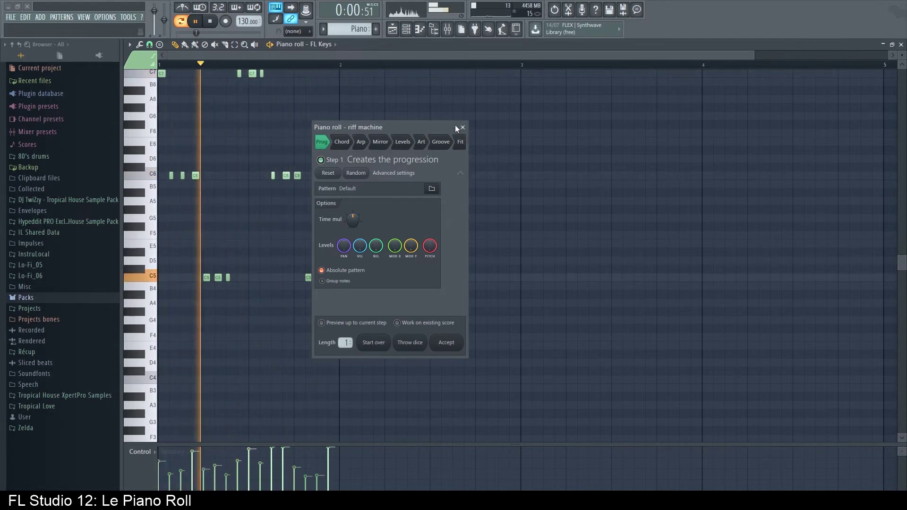
pyautogui.press('space')
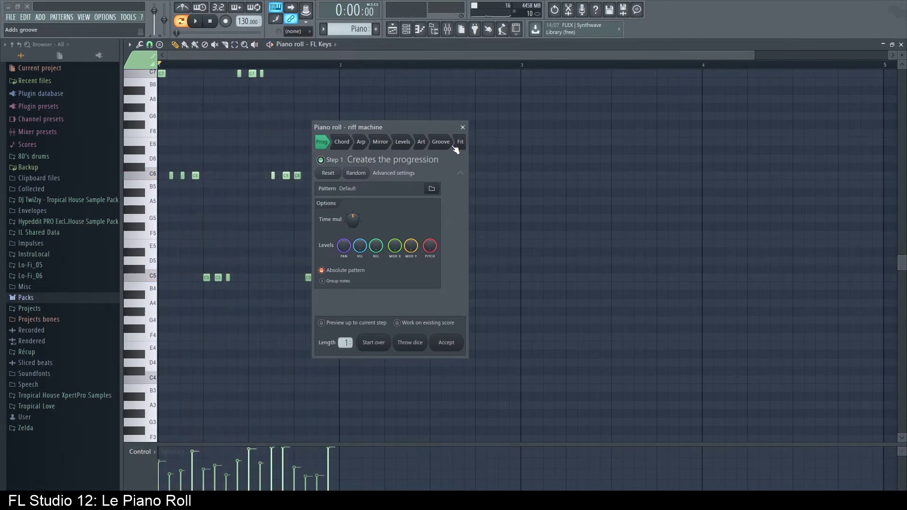
pyautogui.click(448, 343)
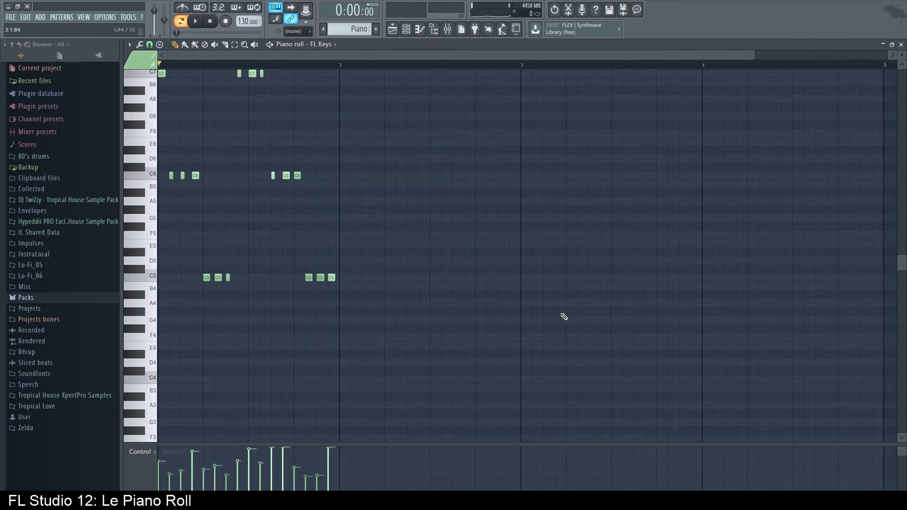
pyautogui.hotkey('ctrl', 'z')
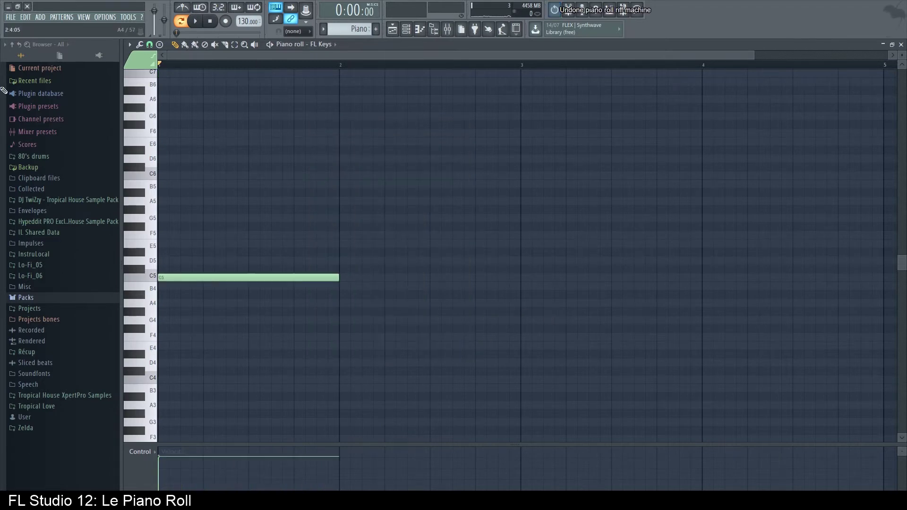
# Step: Preview the default arpeggiator on the one-bar C5 note, play it and close the tool without accepting
pyautogui.click(129, 44)
pyautogui.moveTo(141, 76)
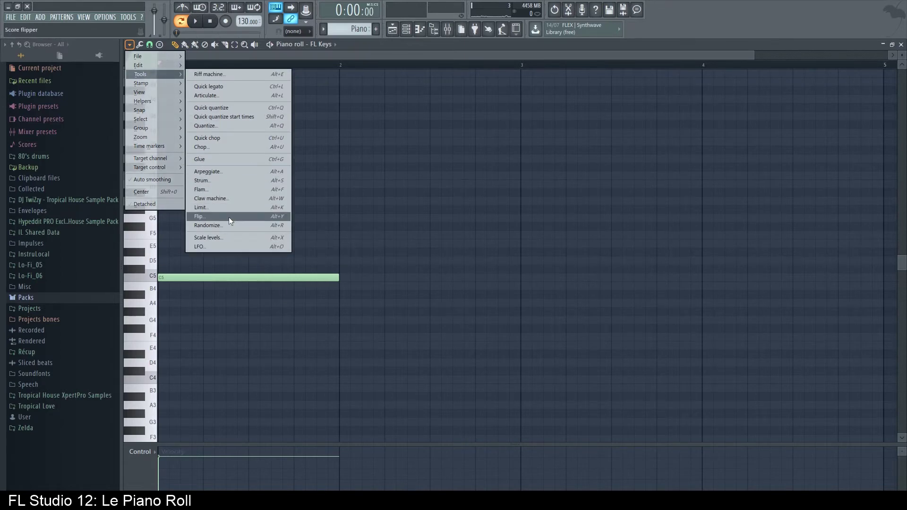
pyautogui.click(228, 171)
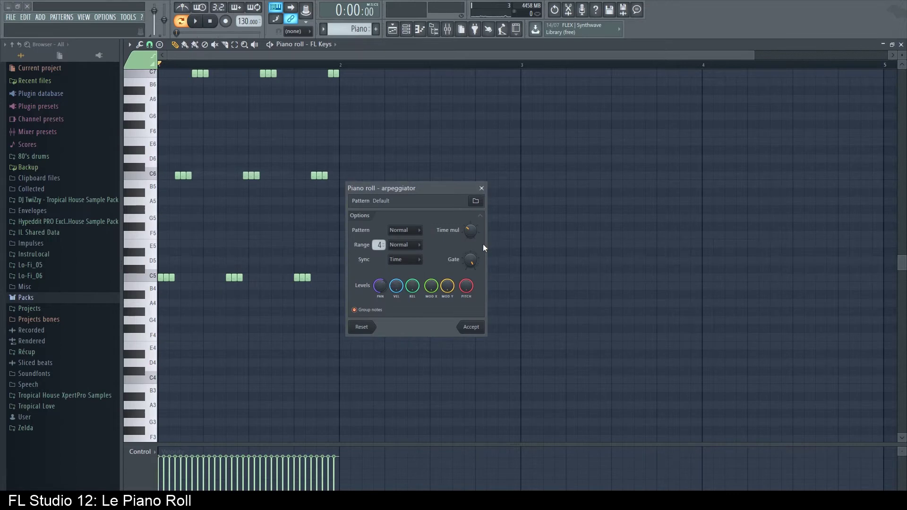
pyautogui.press('space')
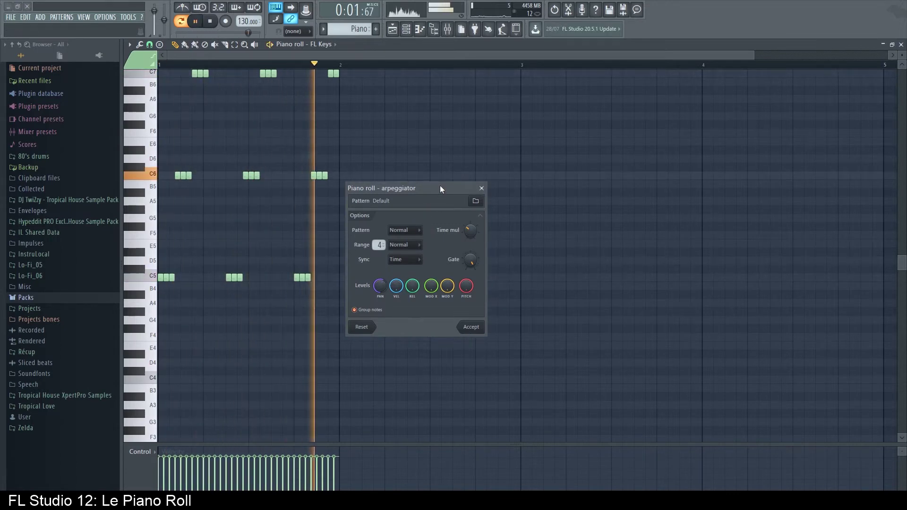
pyautogui.press('space')
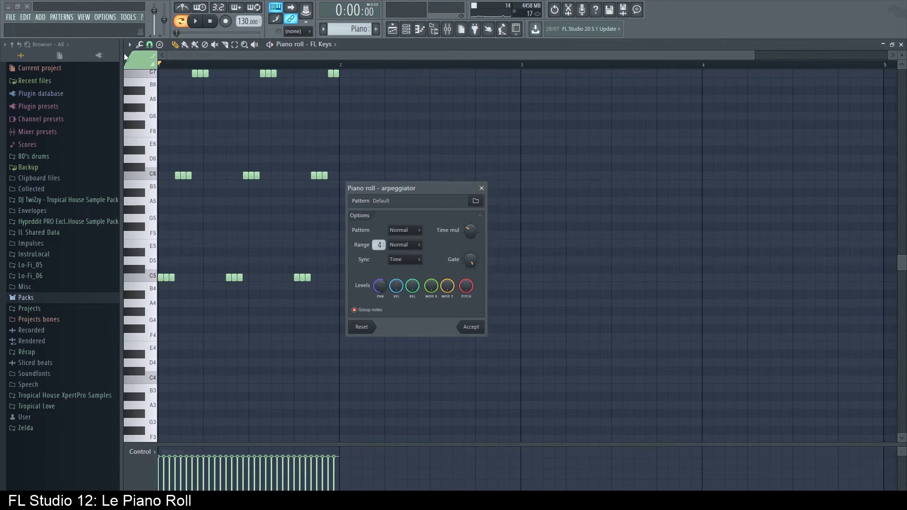
pyautogui.click(481, 188)
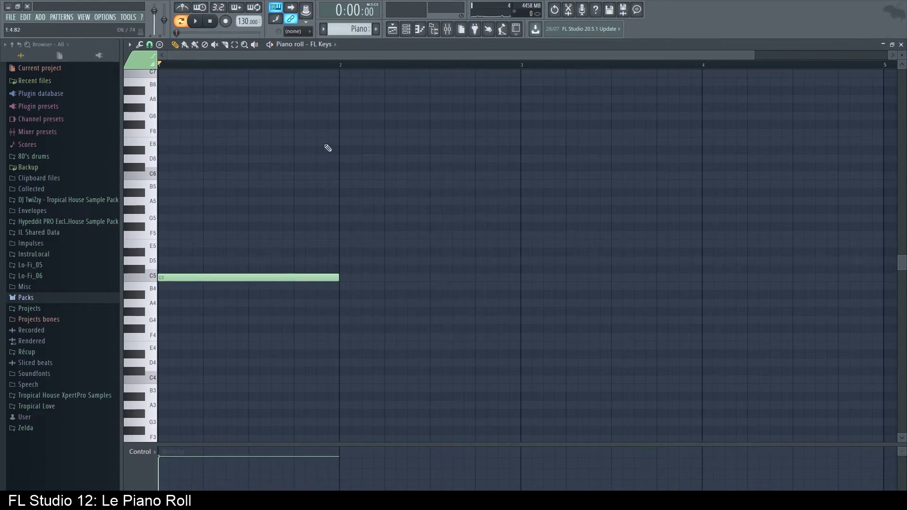
# Step: Erase the one-bar C5 note, stamp a C5 Major chord one bar long at the start, and play it
pyautogui.moveTo(574, 57); pyautogui.dragTo(412, 58)
pyautogui.rightClick(201, 277)
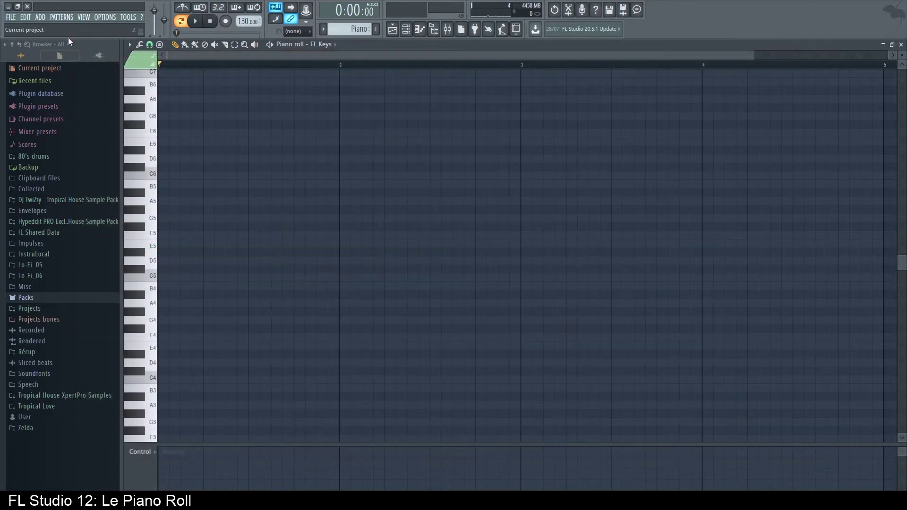
pyautogui.click(130, 44)
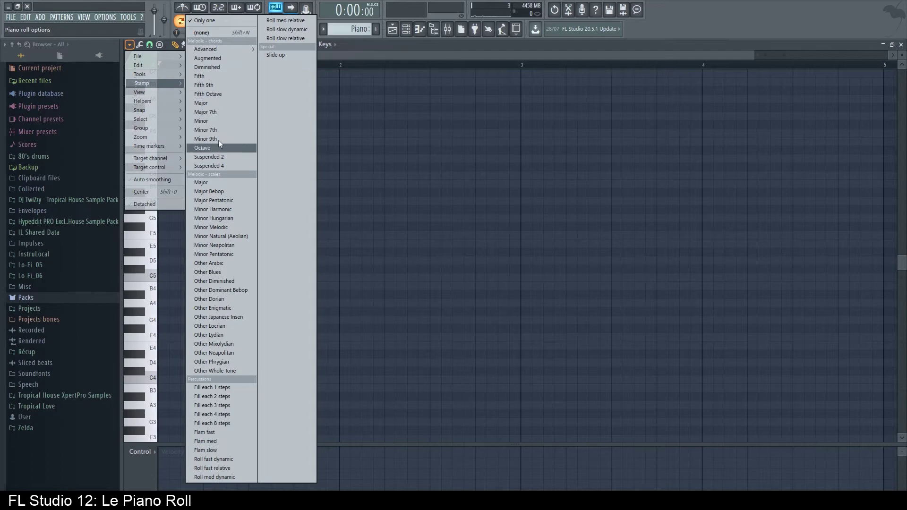
pyautogui.click(219, 103)
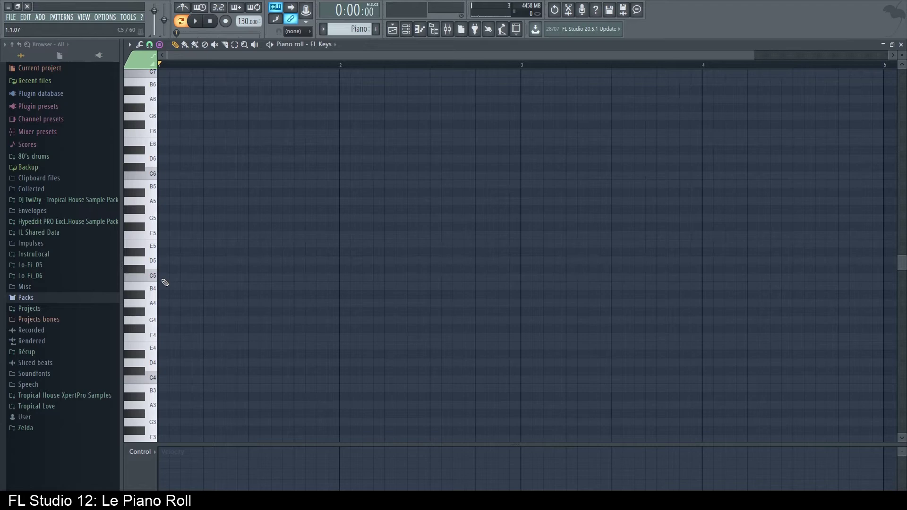
pyautogui.moveTo(165, 283); pyautogui.dragTo(348, 245)
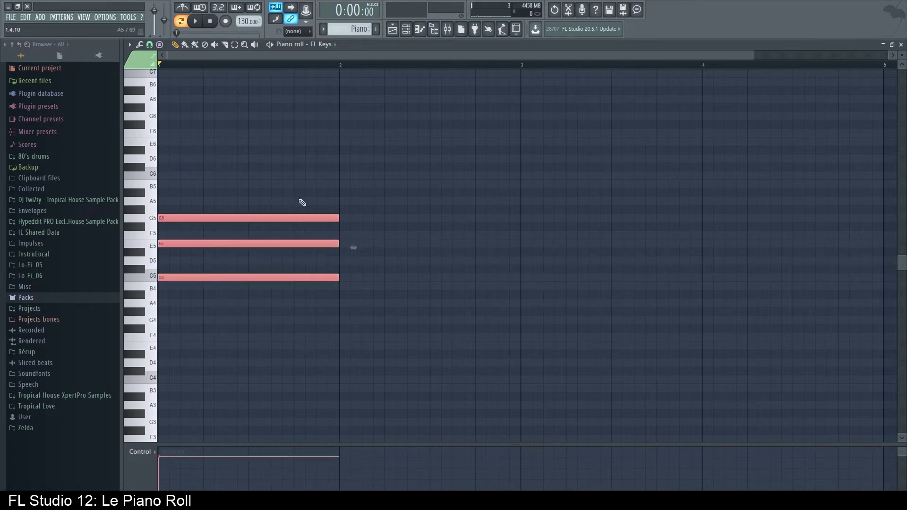
pyautogui.press('space')
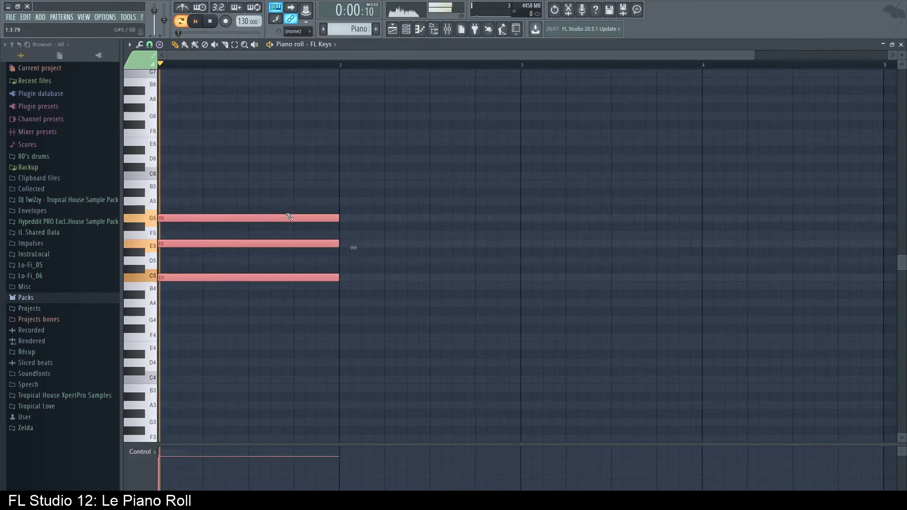
pyautogui.press('space')
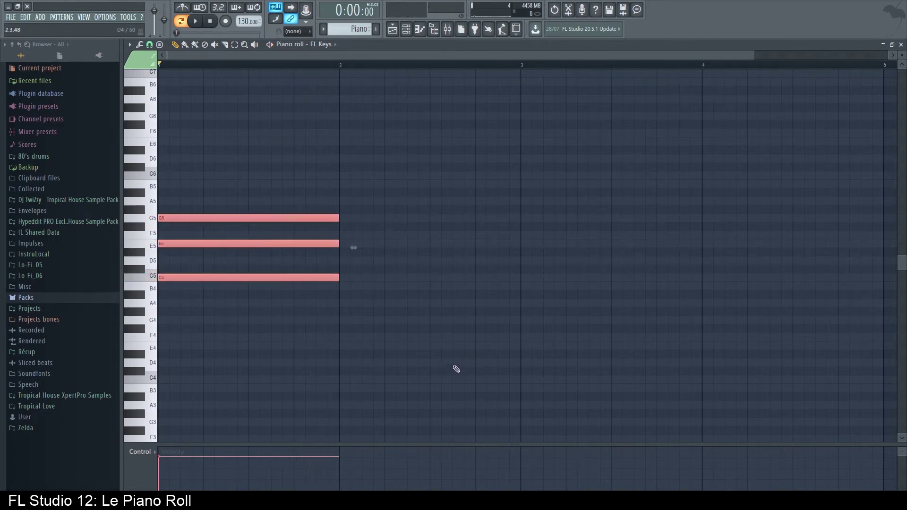
# Step: Select the C5 major chord, place a copy of it in bar 3 and play the pattern
pyautogui.moveTo(461, 342); pyautogui.dragTo(245, 205)
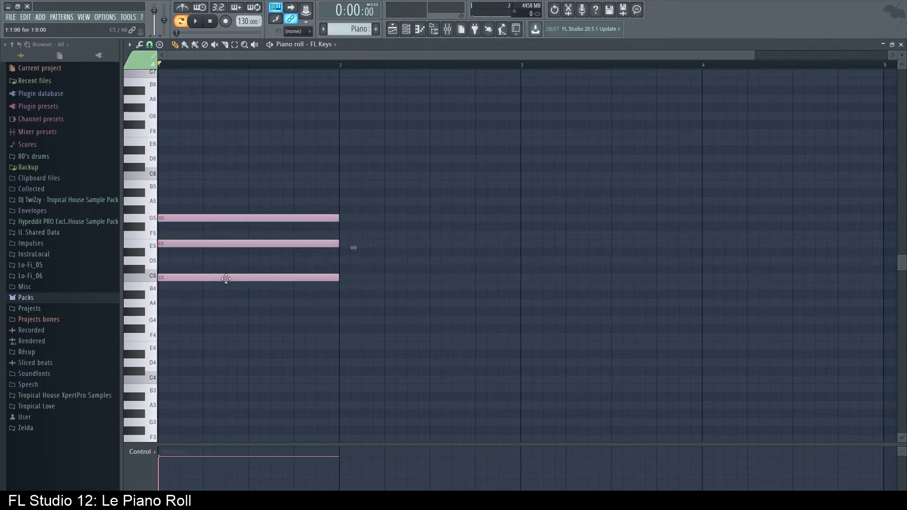
pyautogui.moveTo(189, 277); pyautogui.dragTo(553, 282)
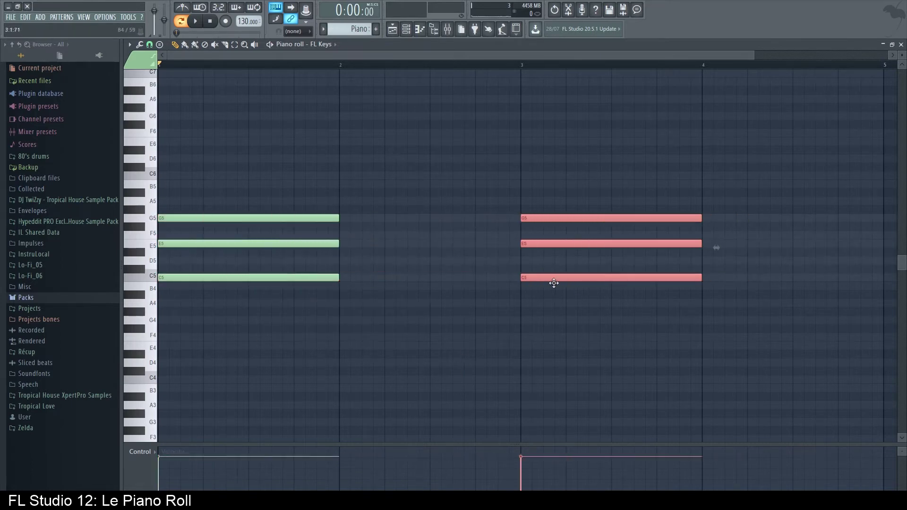
pyautogui.press('space')
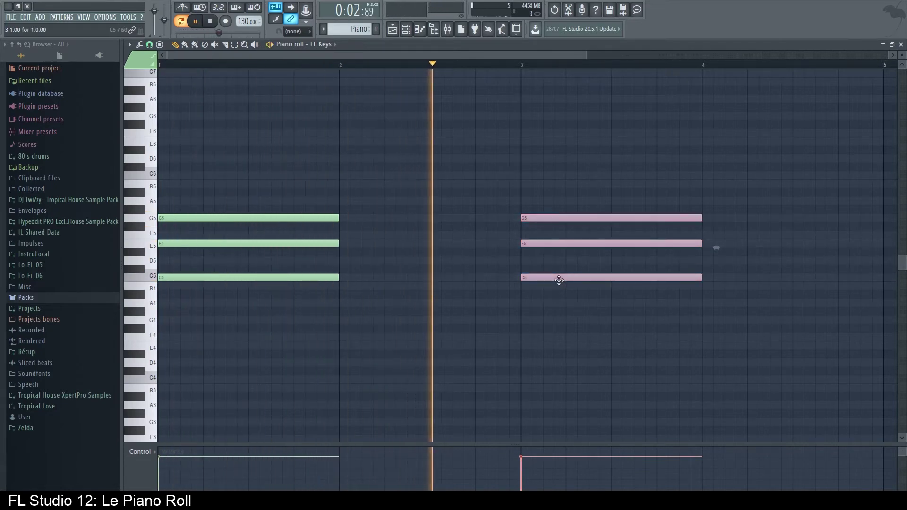
pyautogui.press('space')
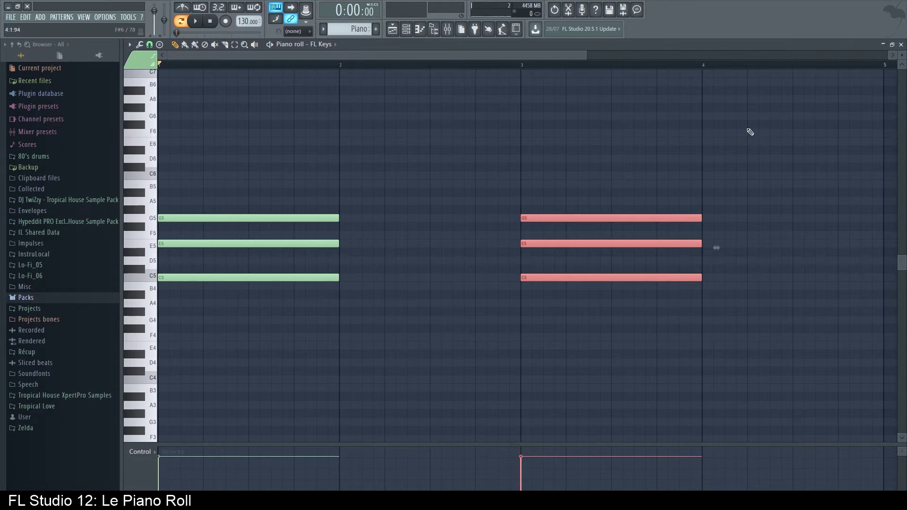
# Step: Deselect the copied chord in bar 3, mute its three notes and remove them
pyautogui.click(617, 191)
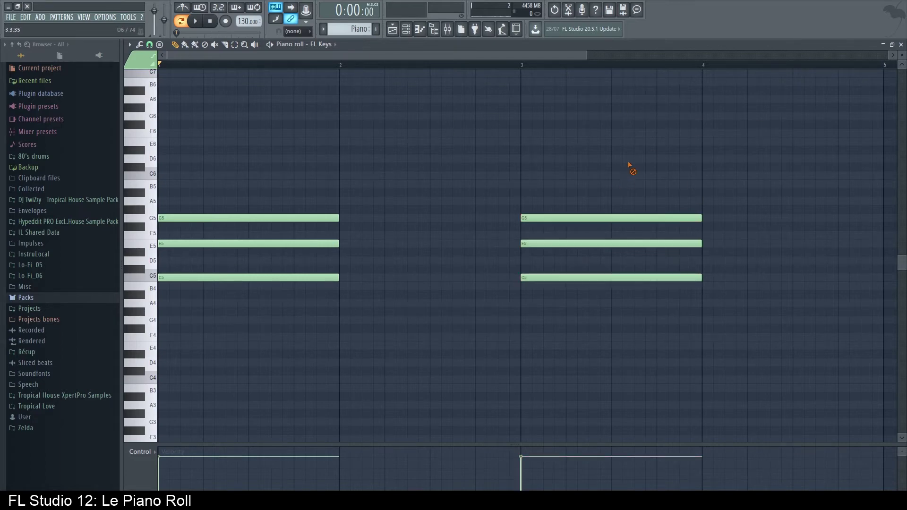
pyautogui.moveTo(628, 164); pyautogui.dragTo(584, 299)
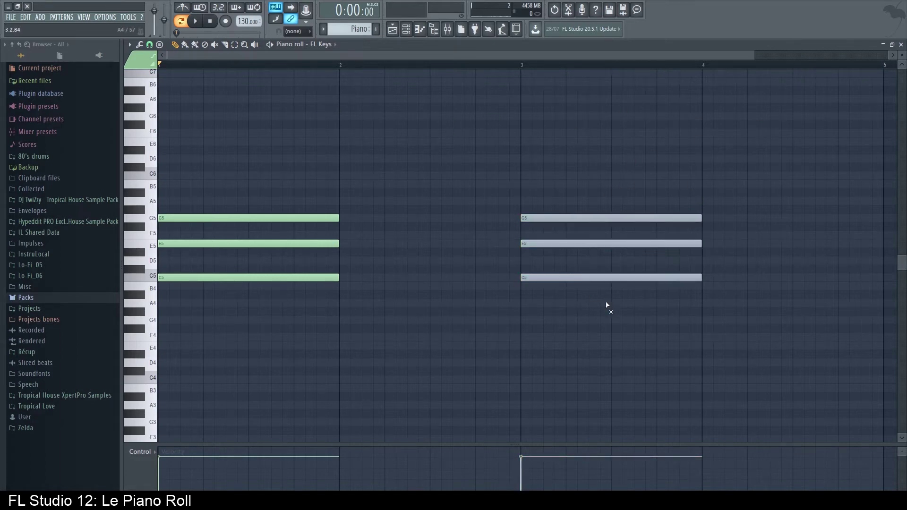
pyautogui.moveTo(621, 388); pyautogui.dragTo(559, 194)
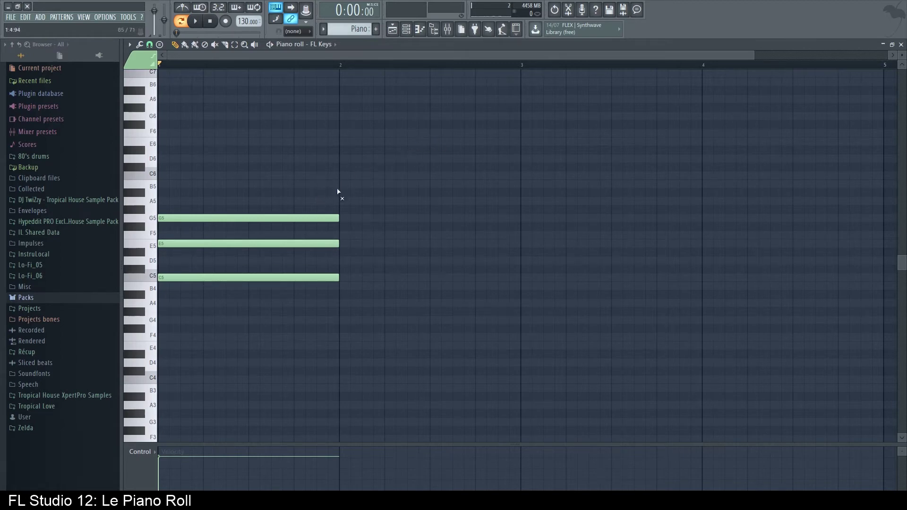
# Step: Mute the three chord notes in bar 1 and play the pattern
pyautogui.hotkey('ctrl', 'd')
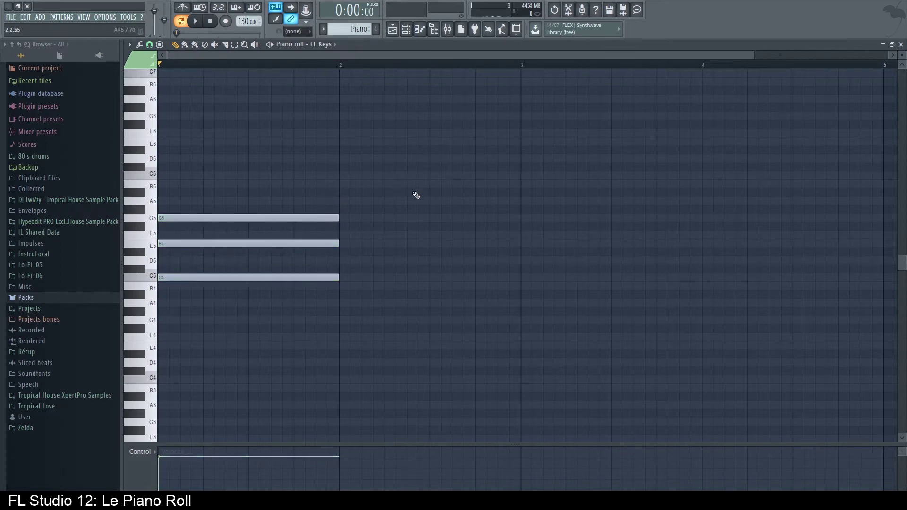
pyautogui.press('space')
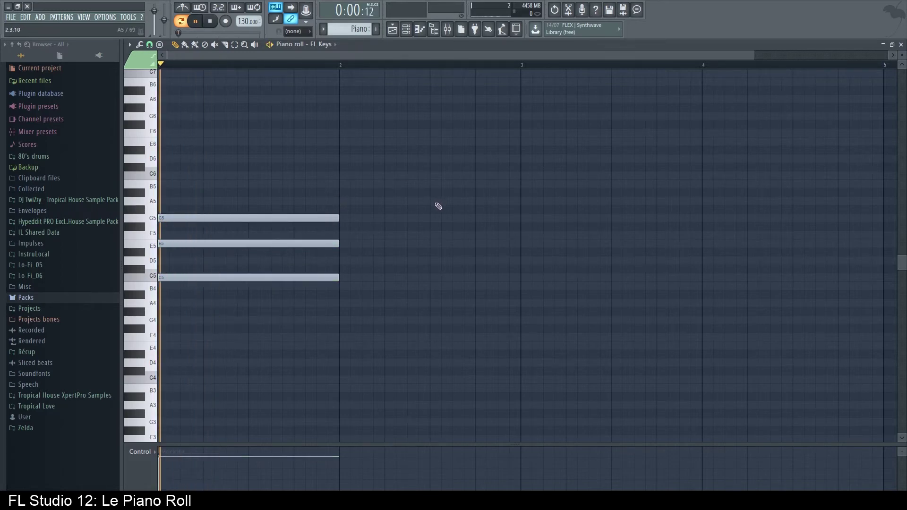
pyautogui.press('space')
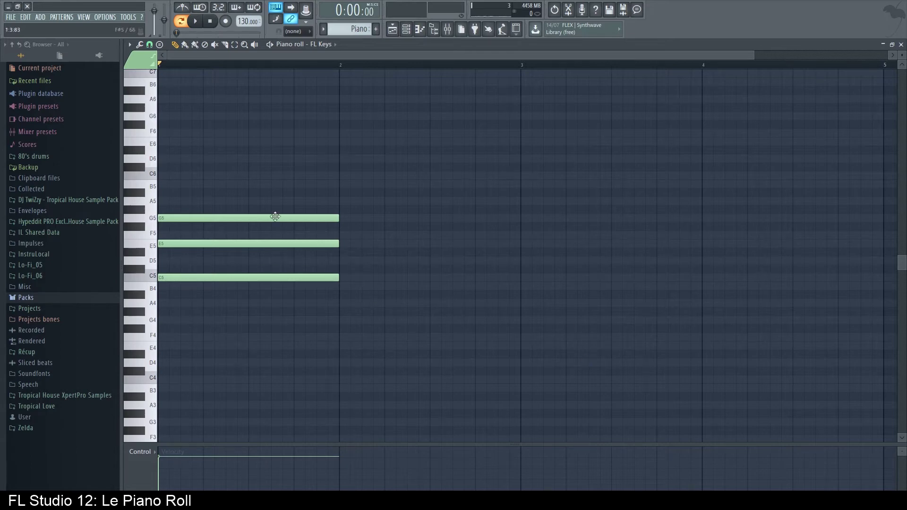
# Step: Delete all notes and draw one-bar C#5 and F#5 notes starting one step after the second beat of bar 1
pyautogui.hotkey('ctrl', 'a')
pyautogui.press('Delete')
pyautogui.click(217, 269)
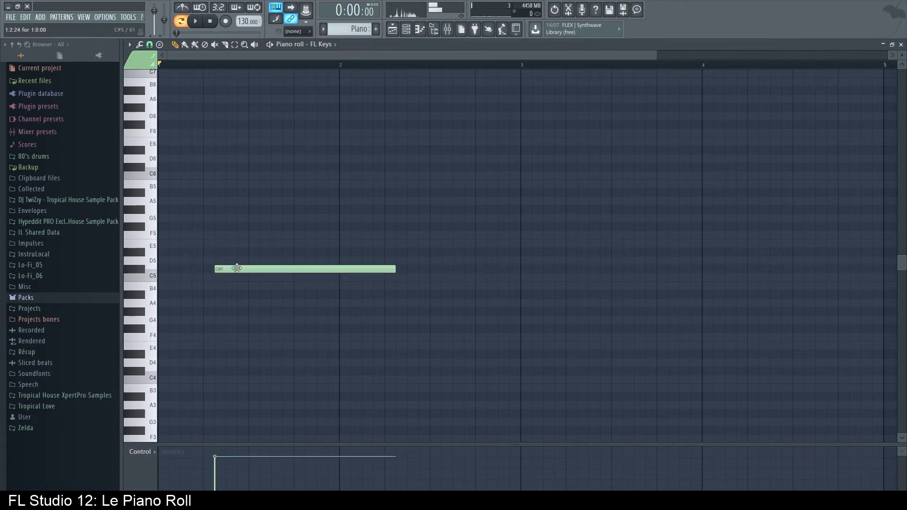
pyautogui.click(211, 225)
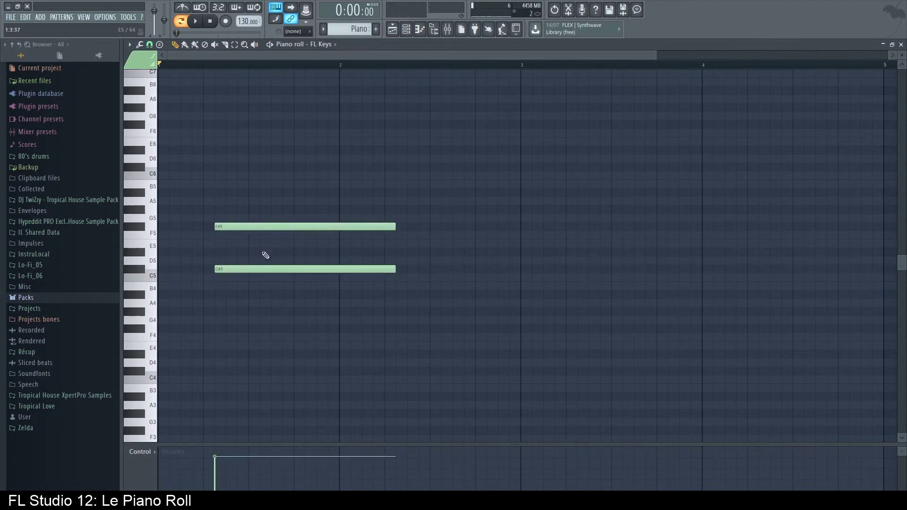
# Step: Shorten the F#5 and C#5 notes to end at the third beat of bar 1, and erase the C#5 note
pyautogui.scroll(3, 264, 255)
pyautogui.moveTo(230, 245); pyautogui.dragTo(388, 274)
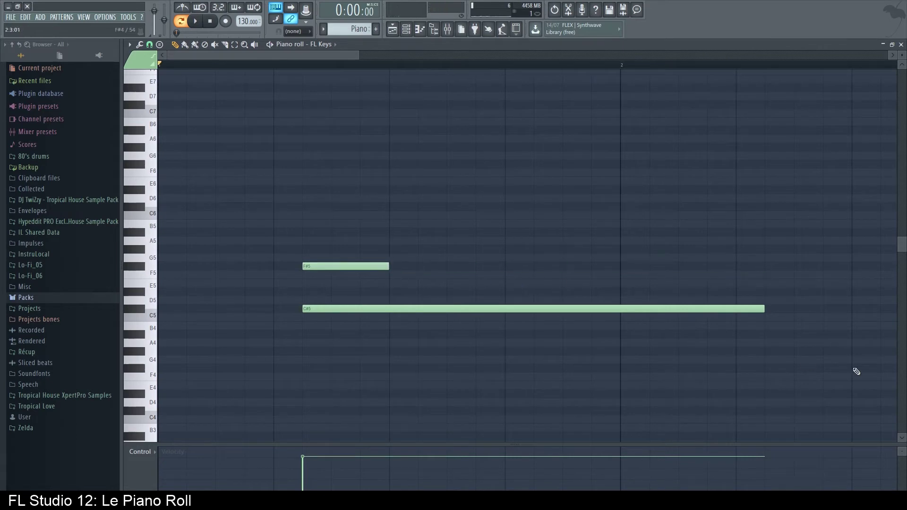
pyautogui.moveTo(764, 309); pyautogui.dragTo(390, 299)
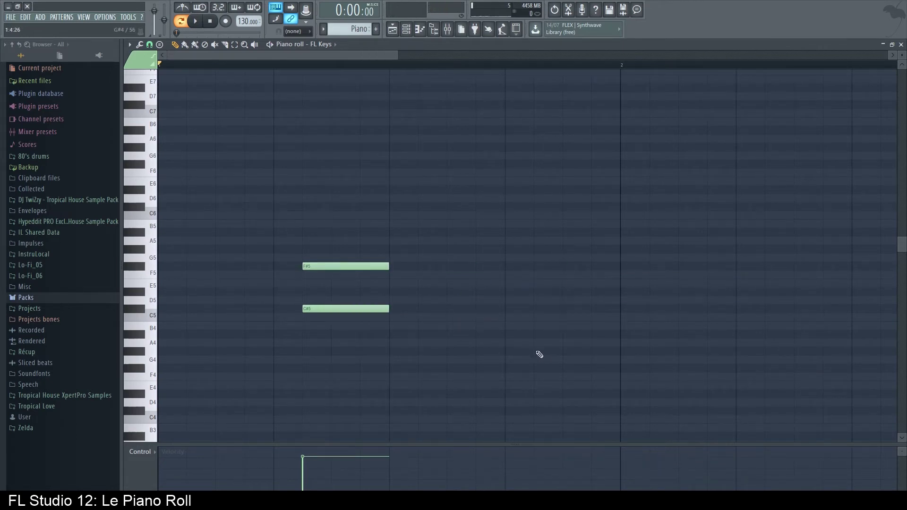
pyautogui.rightClick(377, 309)
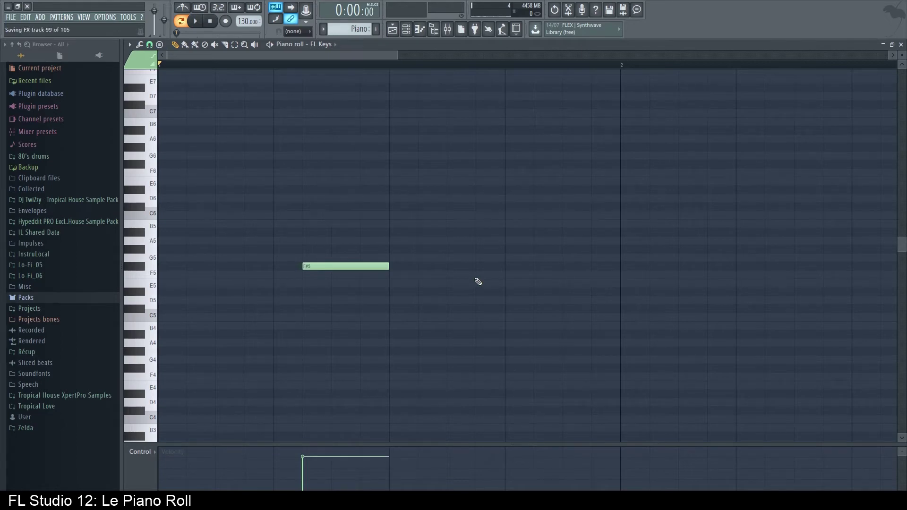
# Step: Move the F#5 note back to start on the second beat of bar 1 and shorten it to one step
pyautogui.scroll(1, 320, 293)
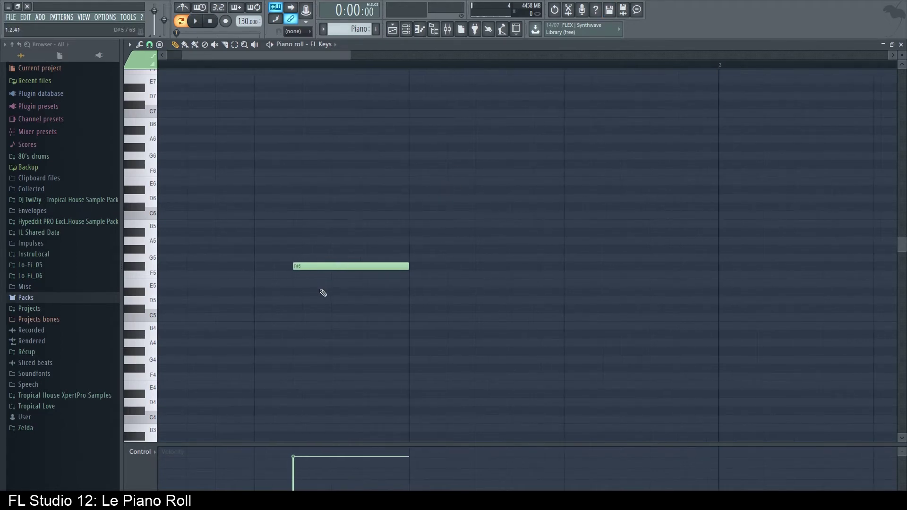
pyautogui.scroll(-3, 265, 324)
pyautogui.scroll(2, 239, 328)
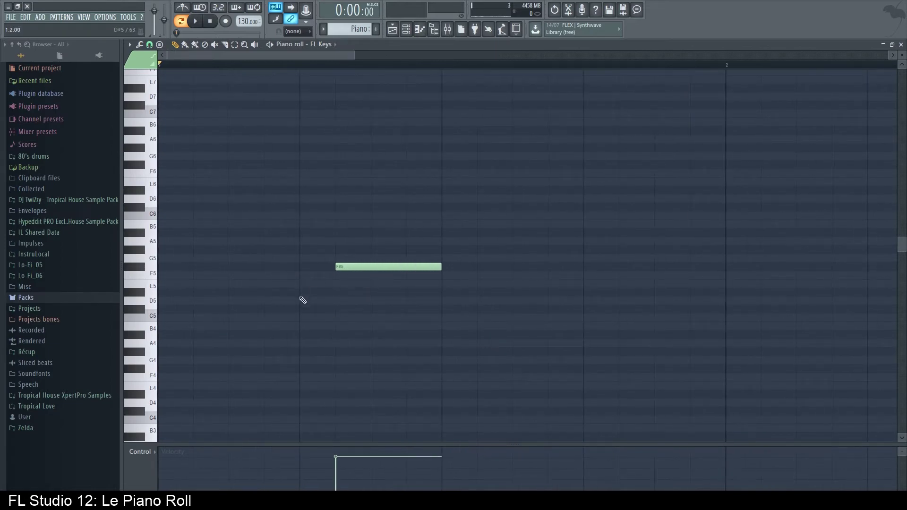
pyautogui.scroll(2, 304, 300)
pyautogui.click(404, 265)
pyautogui.moveTo(404, 266); pyautogui.dragTo(337, 267)
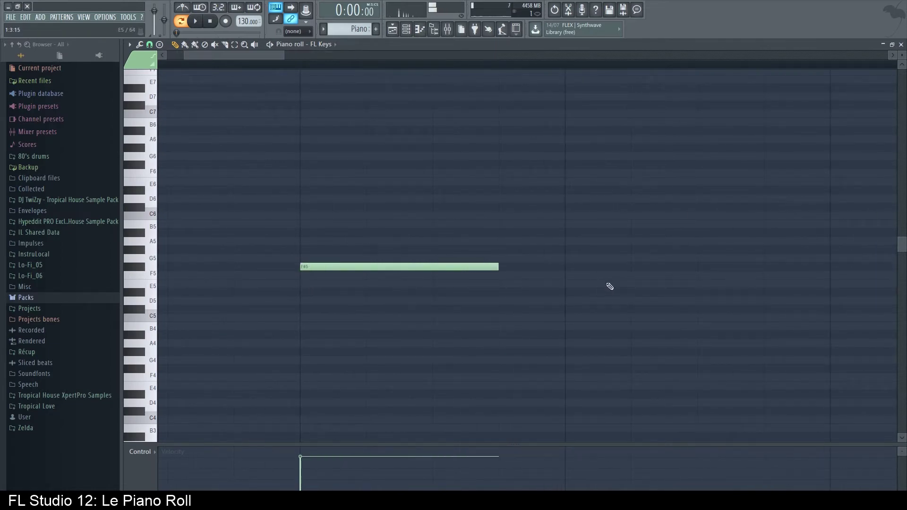
pyautogui.moveTo(501, 268); pyautogui.dragTo(324, 266)
pyautogui.rightClick(351, 208)
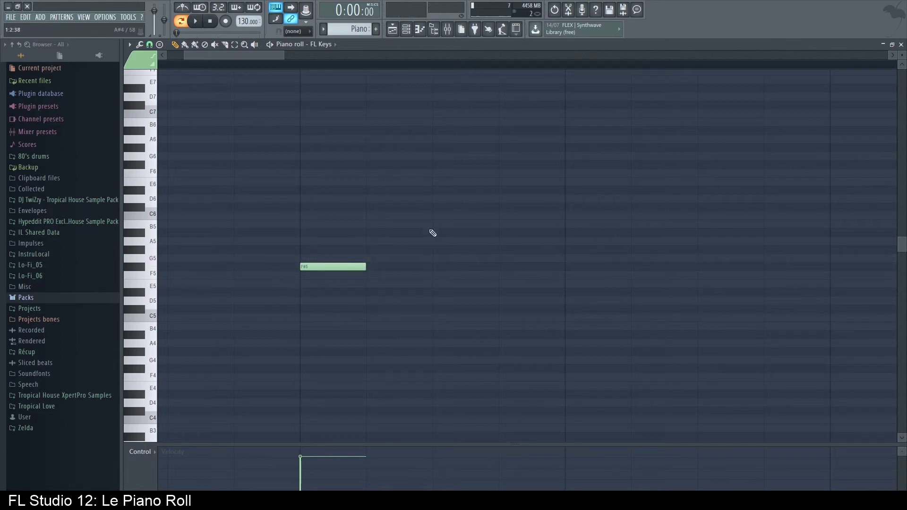
# Step: Set the piano roll snap to (none) and shift the F#5 note about half a step before the second beat of bar 1
pyautogui.moveTo(320, 266)
pyautogui.mouseDown()
pyautogui.moveTo(608, 265)
pyautogui.moveTo(352, 278)
pyautogui.moveTo(319, 264)
pyautogui.mouseUp()
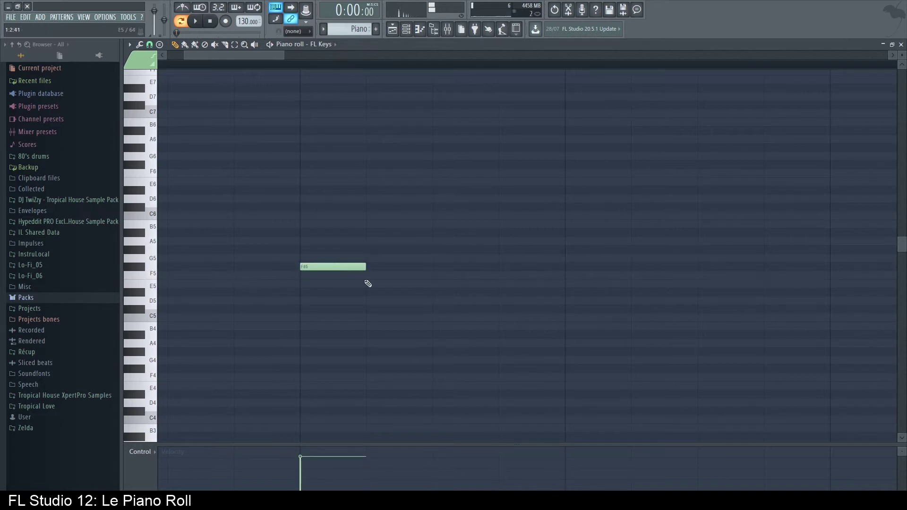
pyautogui.click(155, 46)
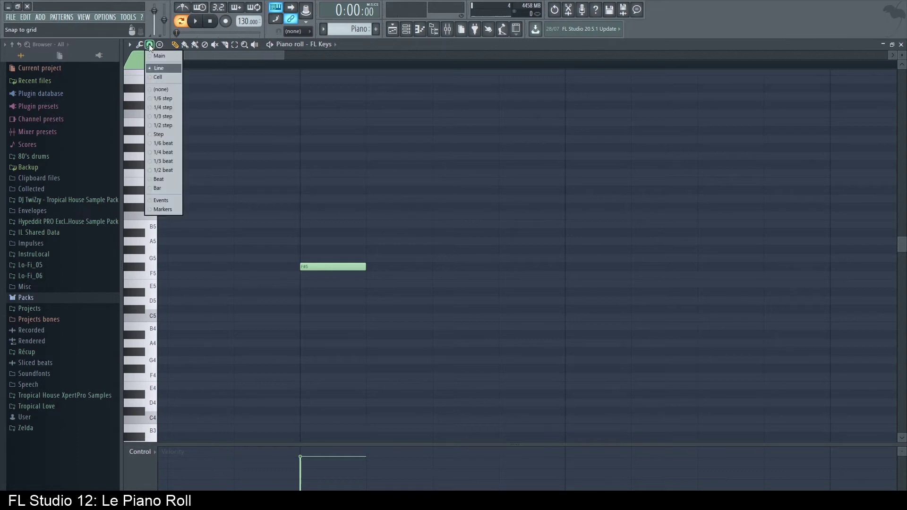
pyautogui.click(159, 90)
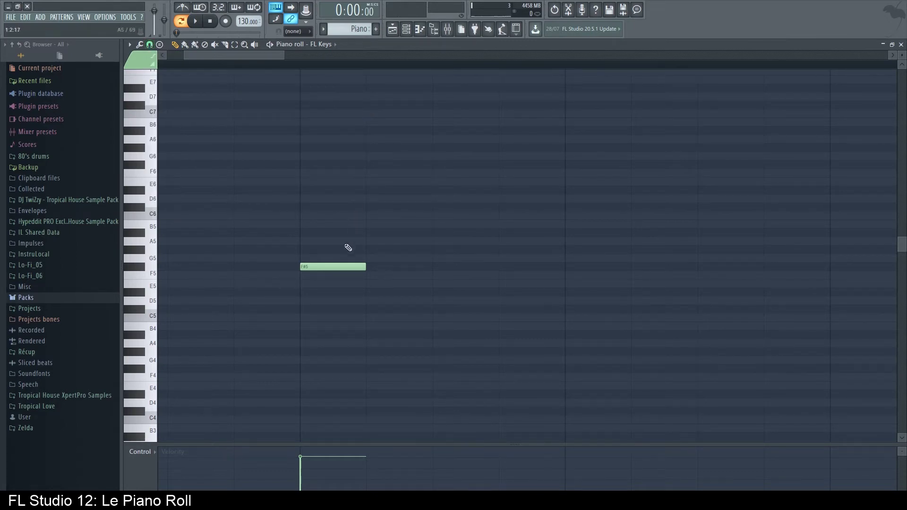
pyautogui.click(320, 268)
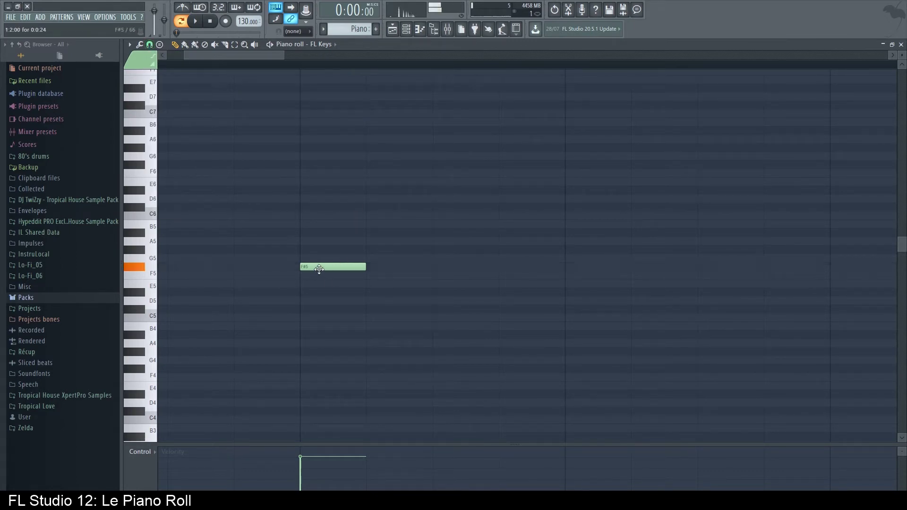
pyautogui.moveTo(319, 269); pyautogui.dragTo(288, 267)
# Step: Draw one-step A5 and G5 notes after the F#5 note and another G5 on the third beat, erasing the extra F5 and F#5 notes
pyautogui.click(338, 241)
pyautogui.click(419, 258)
pyautogui.click(492, 275)
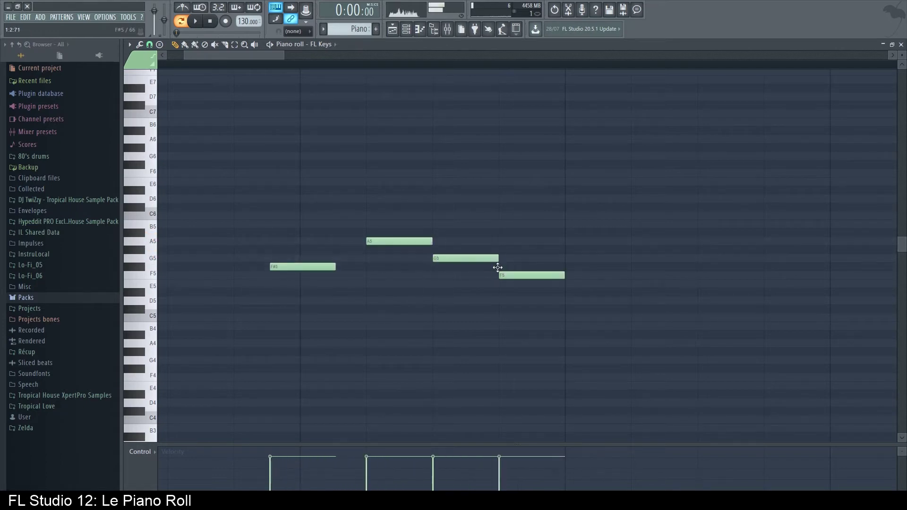
pyautogui.click(499, 268)
pyautogui.click(562, 258)
pyautogui.rightClick(540, 275)
pyautogui.rightClick(532, 268)
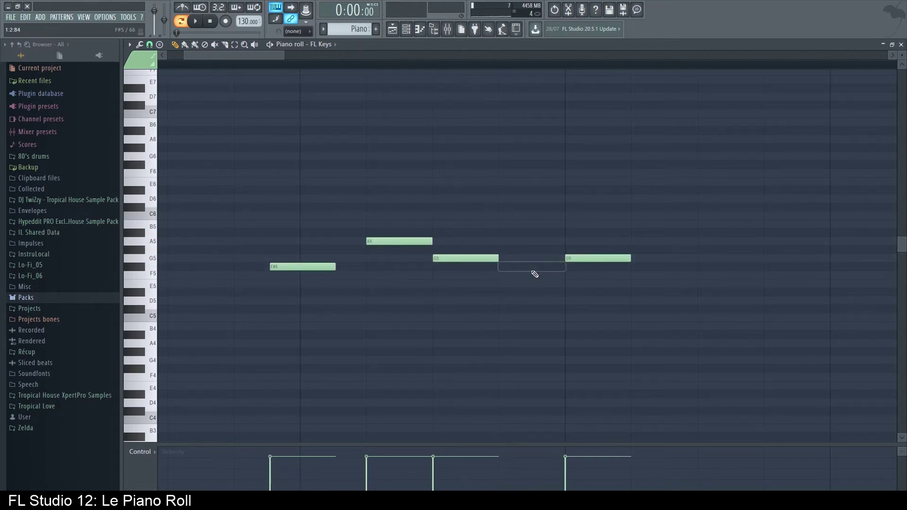
# Step: Shift the A5 and both G5 notes off the grid, raising the last G5 note to A5 just before the third beat
pyautogui.moveTo(573, 258); pyautogui.dragTo(523, 258)
pyautogui.moveTo(447, 259); pyautogui.dragTo(480, 260)
pyautogui.click(571, 259)
pyautogui.moveTo(563, 259); pyautogui.dragTo(587, 241)
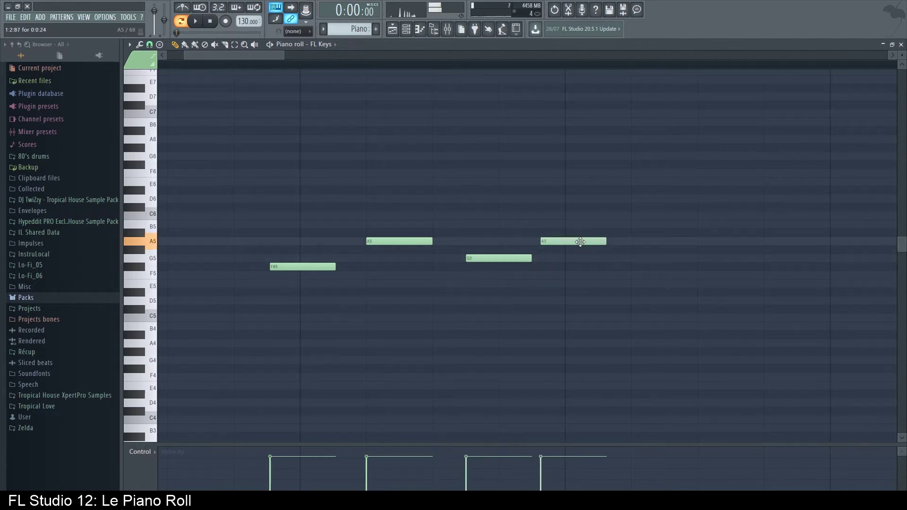
pyautogui.moveTo(383, 242); pyautogui.dragTo(411, 244)
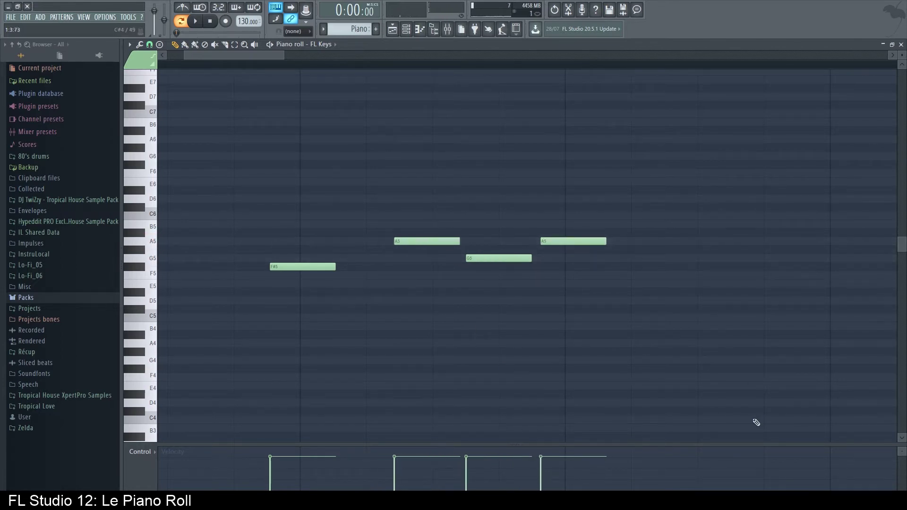
# Step: Select all four notes and apply Quick quantize
pyautogui.hscroll(-3, 222, 65)
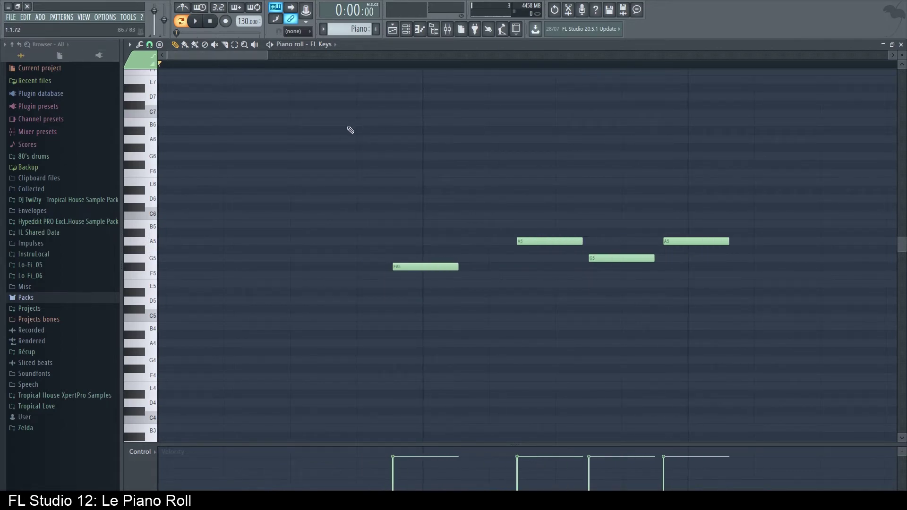
pyautogui.scroll(-3, 356, 128)
pyautogui.scroll(4, 350, 189)
pyautogui.moveTo(260, 226); pyautogui.dragTo(588, 215)
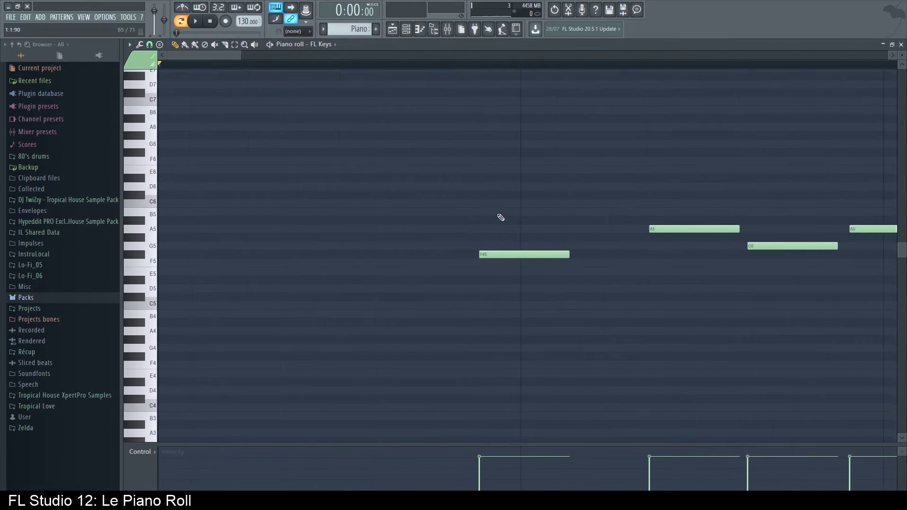
pyautogui.scroll(-1, 524, 169)
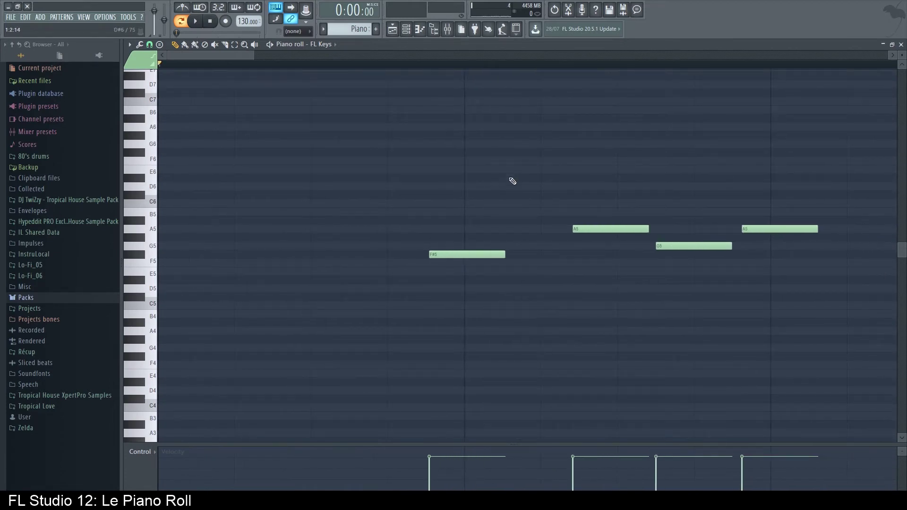
pyautogui.scroll(-1, 513, 181)
pyautogui.hotkey('ctrl', 'a')
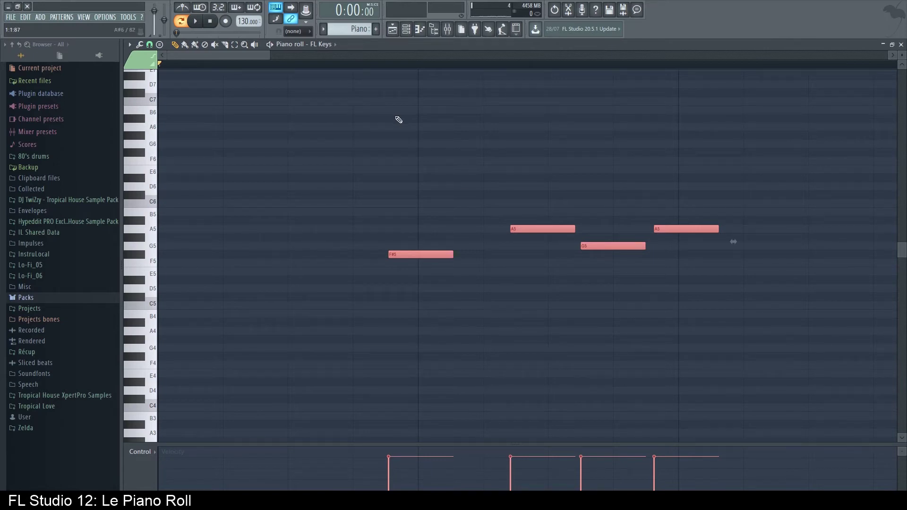
pyautogui.click(130, 45)
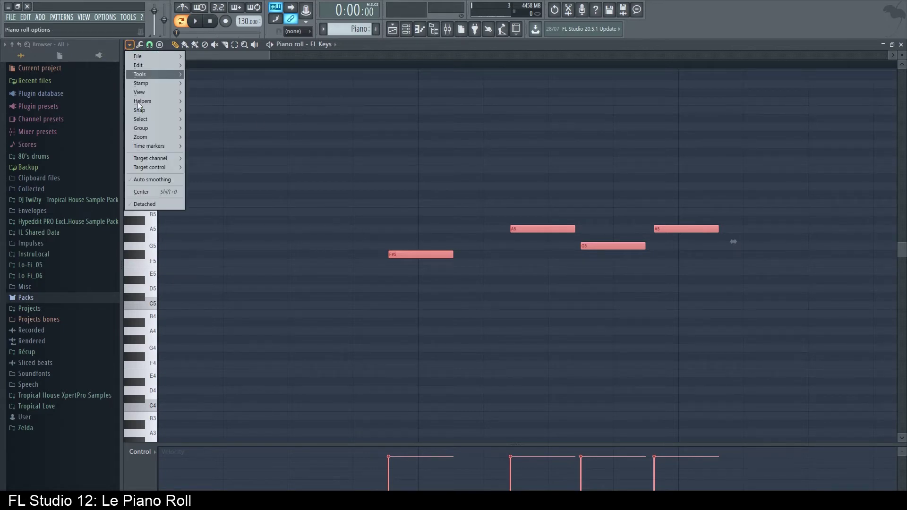
pyautogui.moveTo(148, 73)
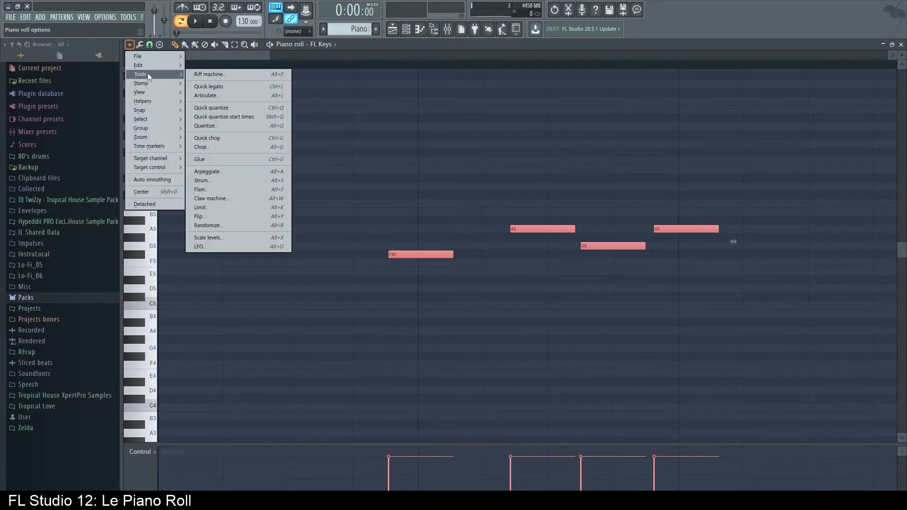
pyautogui.click(239, 106)
# Step: Move the quantized F#5 note one step earlier so it ends on the second beat of bar 1
pyautogui.scroll(2, 356, 217)
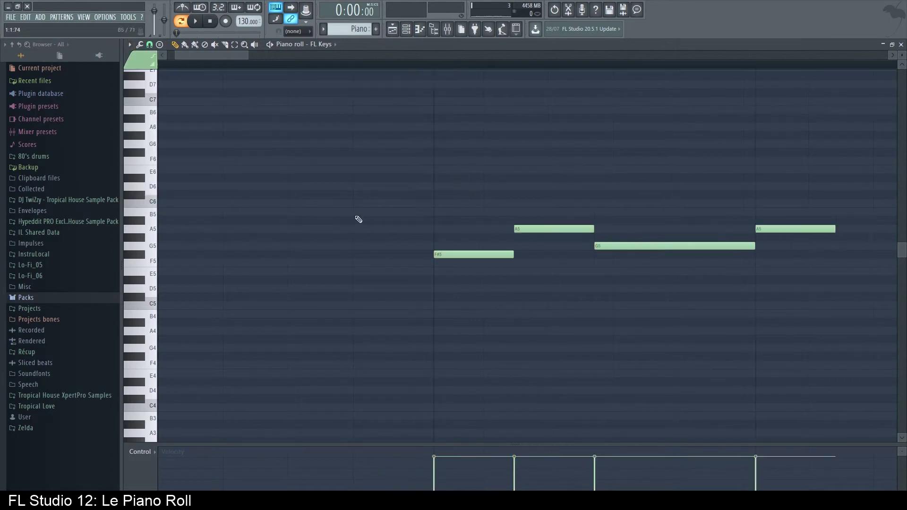
pyautogui.scroll(-3, 501, 142)
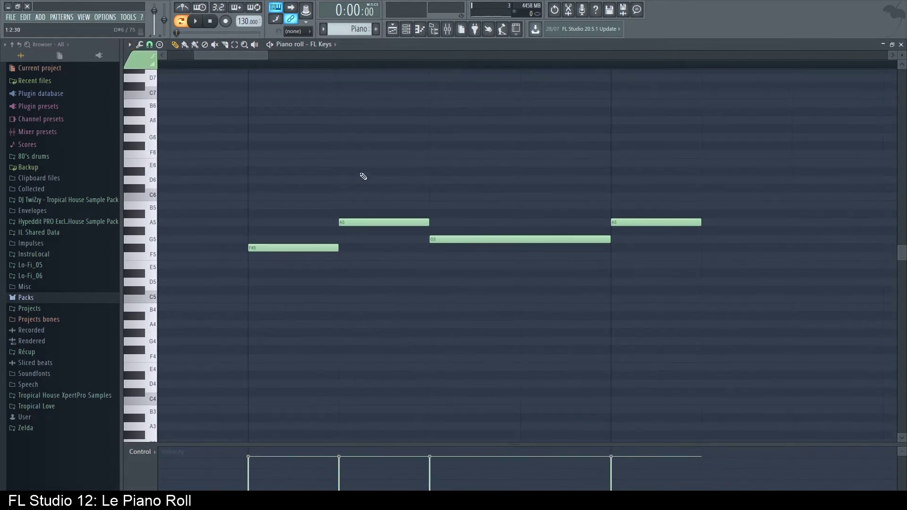
pyautogui.scroll(2, 255, 217)
pyautogui.scroll(5, 294, 198)
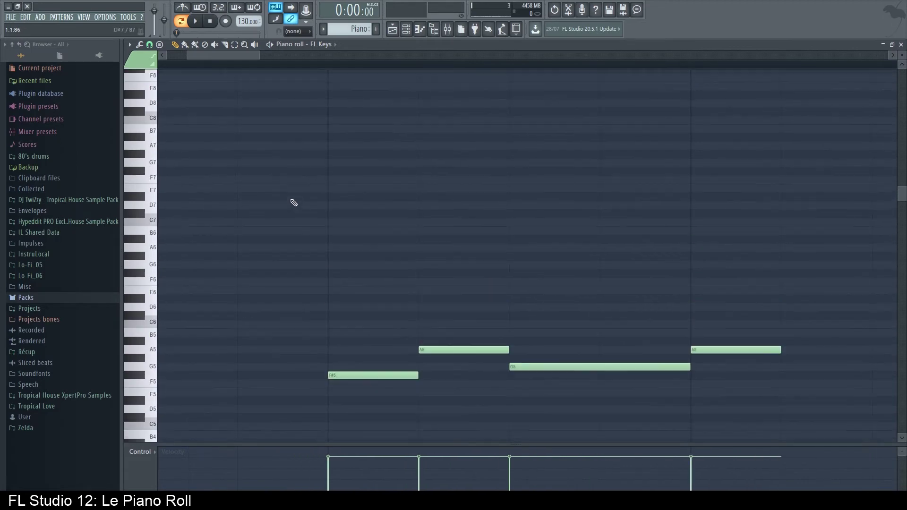
pyautogui.scroll(-3, 343, 298)
pyautogui.moveTo(361, 299); pyautogui.dragTo(271, 300)
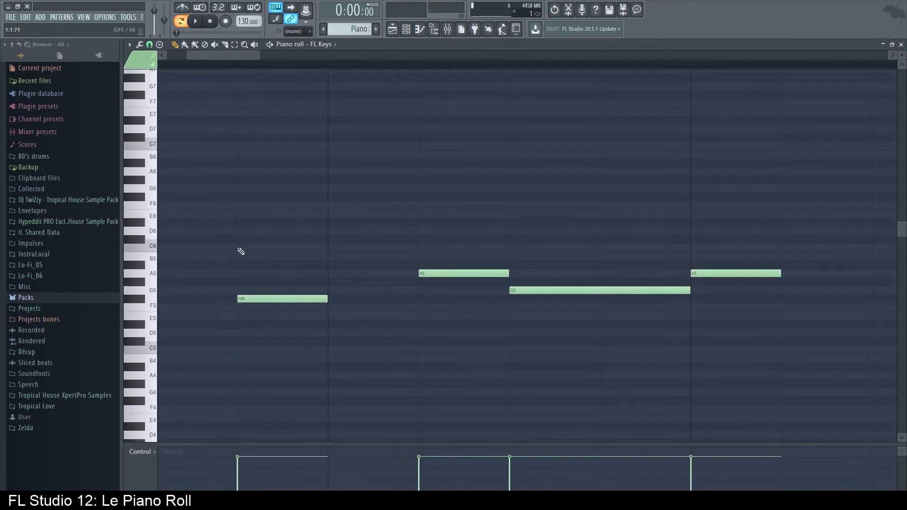
pyautogui.moveTo(212, 56); pyautogui.dragTo(164, 61)
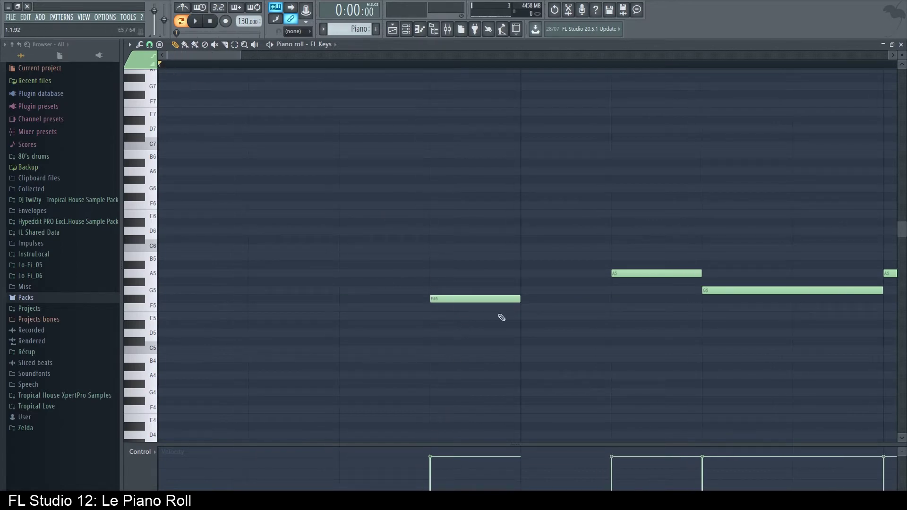
pyautogui.moveTo(472, 299)
pyautogui.mouseDown()
pyautogui.moveTo(461, 303)
pyautogui.moveTo(478, 299)
pyautogui.moveTo(468, 300)
pyautogui.mouseUp()
pyautogui.scroll(-2, 382, 210)
pyautogui.scroll(2, 326, 349)
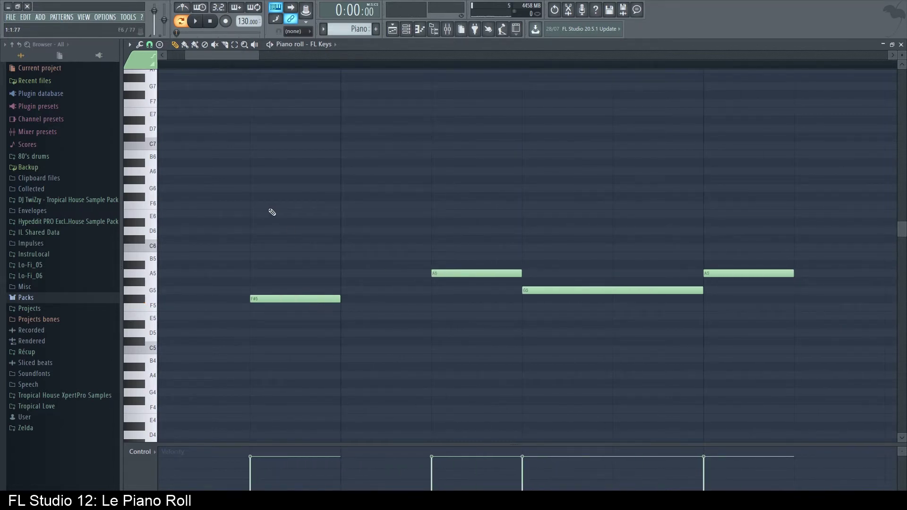
pyautogui.moveTo(272, 212); pyautogui.dragTo(505, 203)
pyautogui.moveTo(466, 282)
pyautogui.mouseDown()
pyautogui.moveTo(567, 285)
pyautogui.moveTo(456, 288)
pyautogui.moveTo(516, 289)
pyautogui.moveTo(455, 287)
pyautogui.moveTo(465, 285)
pyautogui.mouseUp()
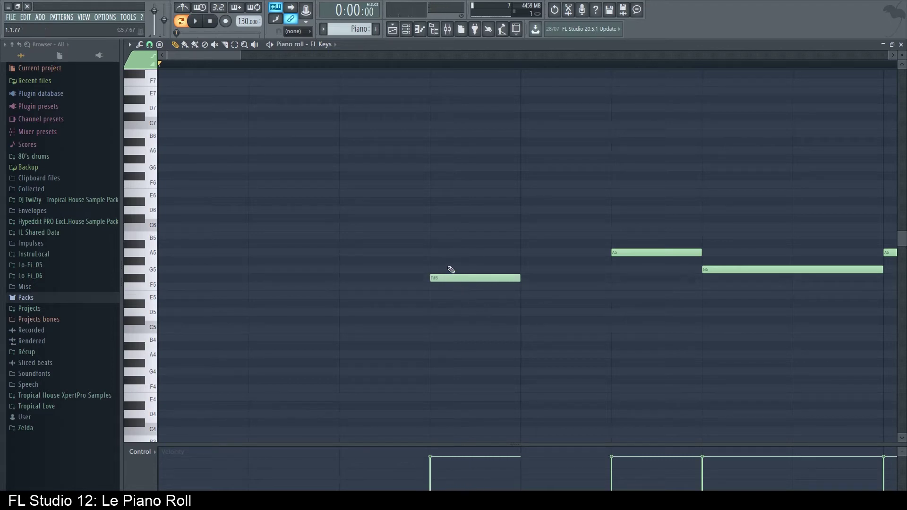
# Step: Erase all the notes from the FL Keys piano roll
pyautogui.scroll(-3, 446, 270)
pyautogui.moveTo(719, 366); pyautogui.dragTo(273, 214)
pyautogui.rightClick(294, 277)
pyautogui.rightClick(378, 253)
pyautogui.rightClick(477, 253)
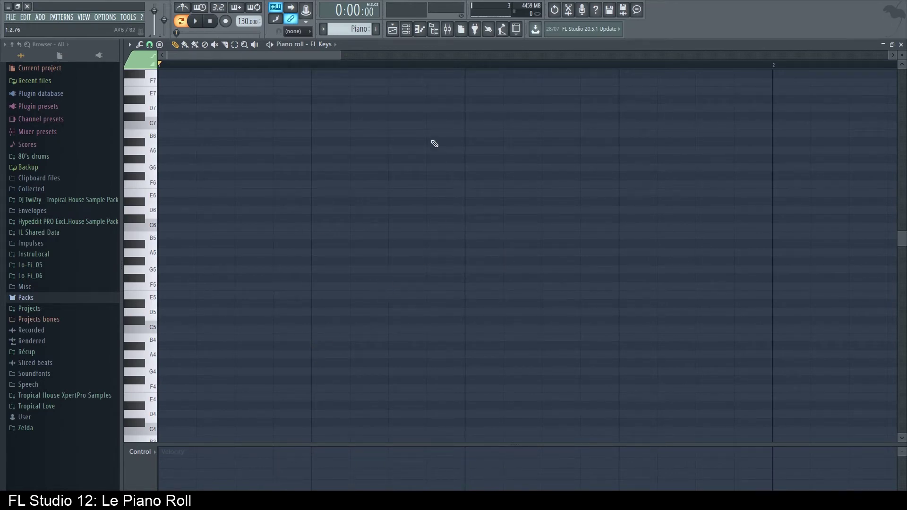
# Step: Show the playlist with the channel rack over it, and reposition the channel rack
pyautogui.click(323, 30)
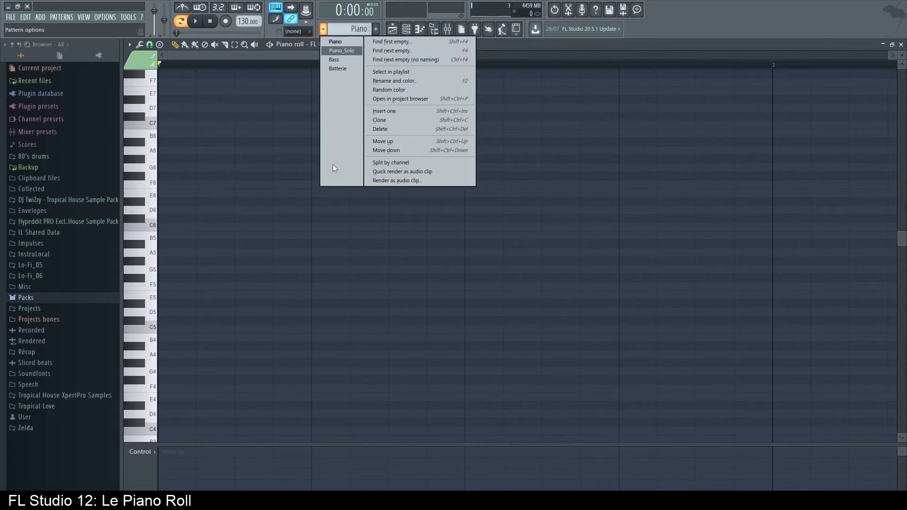
pyautogui.click(333, 290)
pyautogui.click(406, 29)
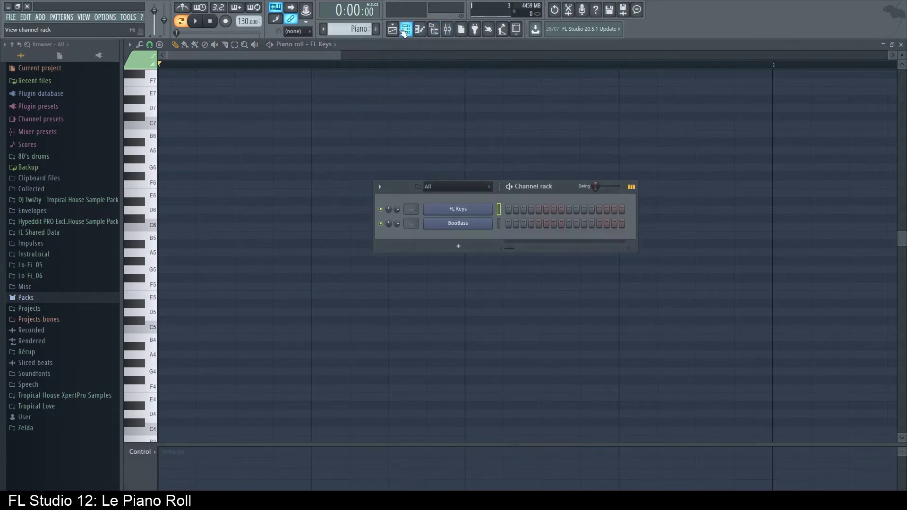
pyautogui.click(392, 29)
pyautogui.click(406, 29)
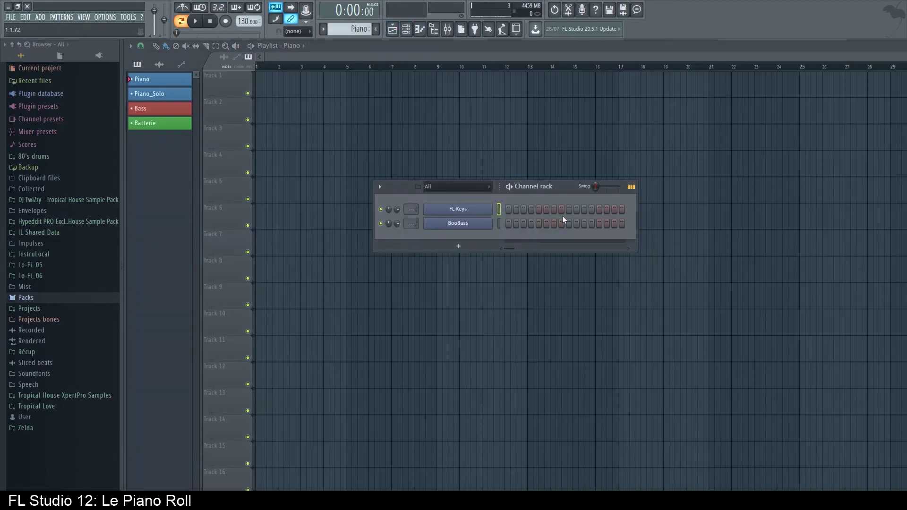
pyautogui.moveTo(565, 189); pyautogui.dragTo(529, 194)
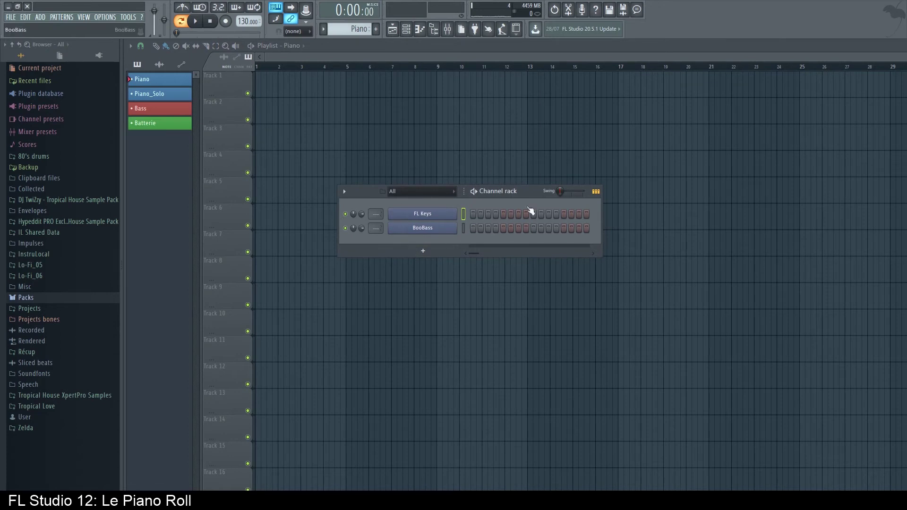
# Step: Preview kick samples in the Packs > Drums > Kicks folder and add 707 Kick as a new channel in the channel rack
pyautogui.click(29, 297)
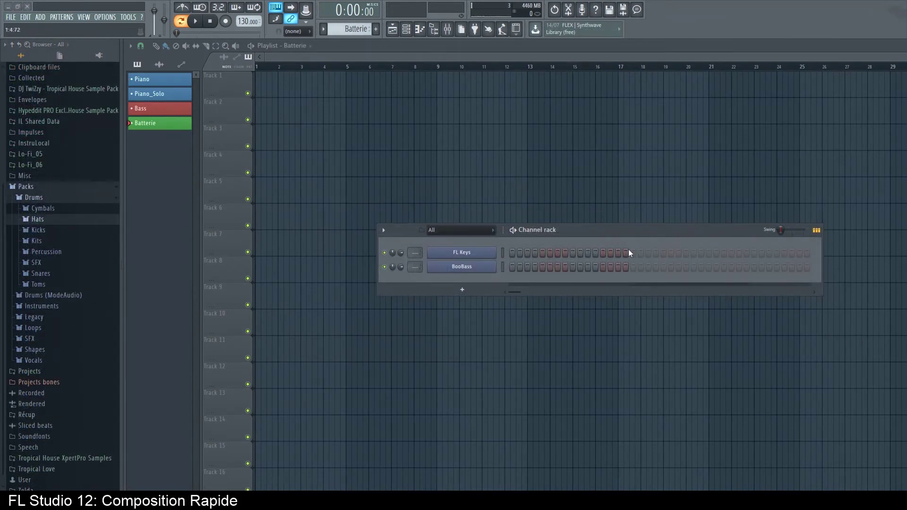
pyautogui.moveTo(654, 235); pyautogui.dragTo(617, 232)
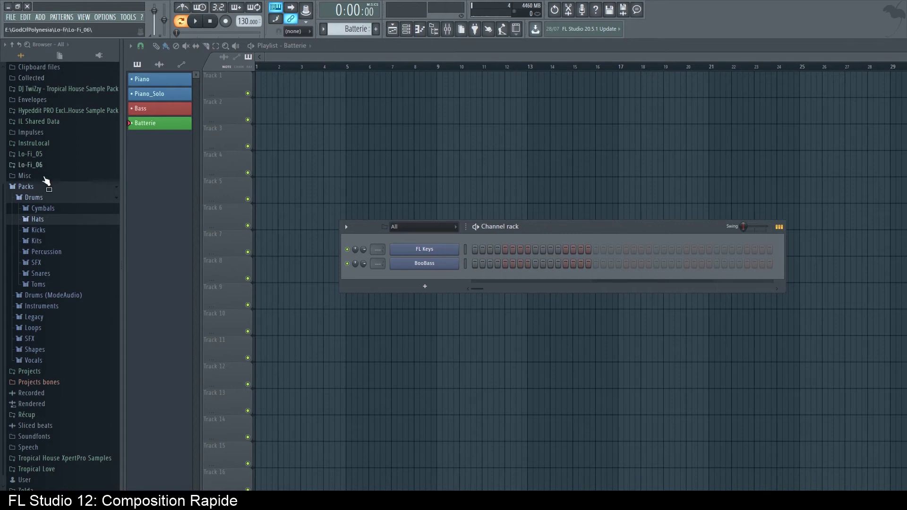
pyautogui.click(58, 232)
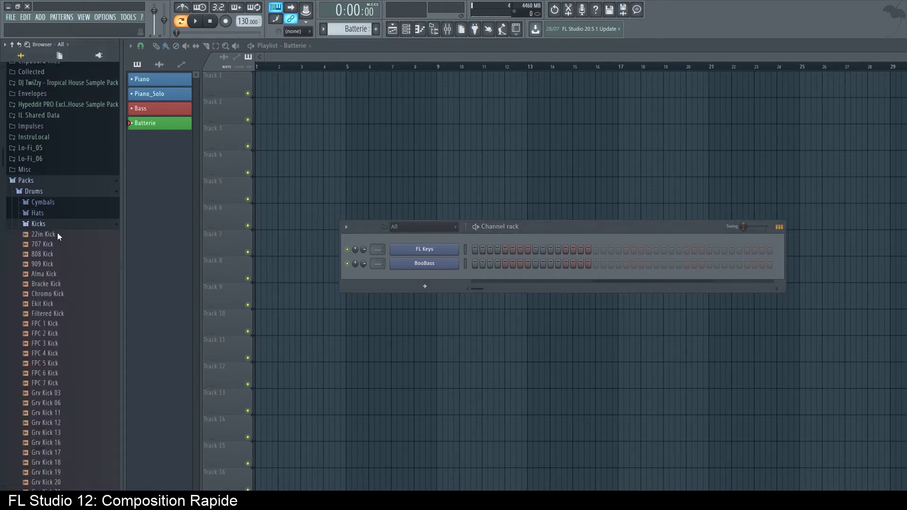
pyautogui.click(64, 253)
pyautogui.click(66, 245)
pyautogui.moveTo(61, 246); pyautogui.dragTo(411, 280)
pyautogui.click(62, 234)
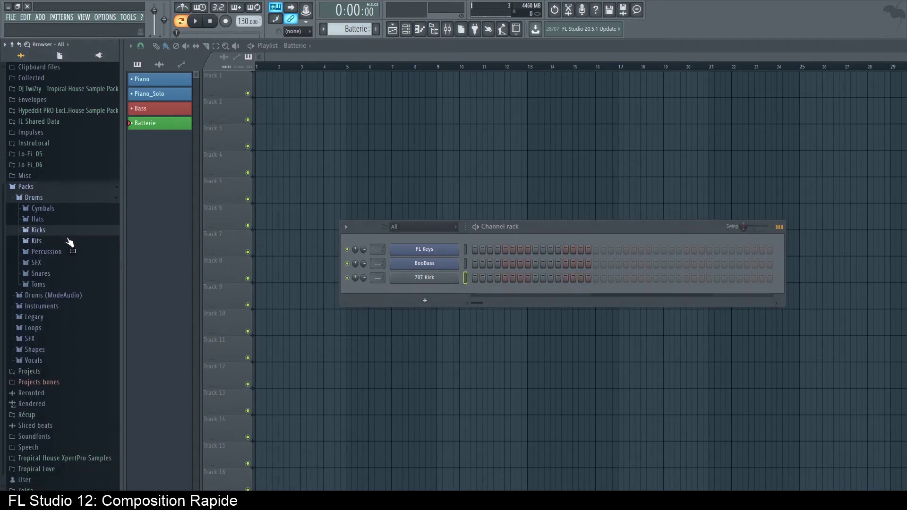
# Step: Add the 14in Rim sample from the Snares folder as a new channel below the kick
pyautogui.click(72, 277)
pyautogui.click(75, 281)
pyautogui.moveTo(74, 283); pyautogui.dragTo(407, 289)
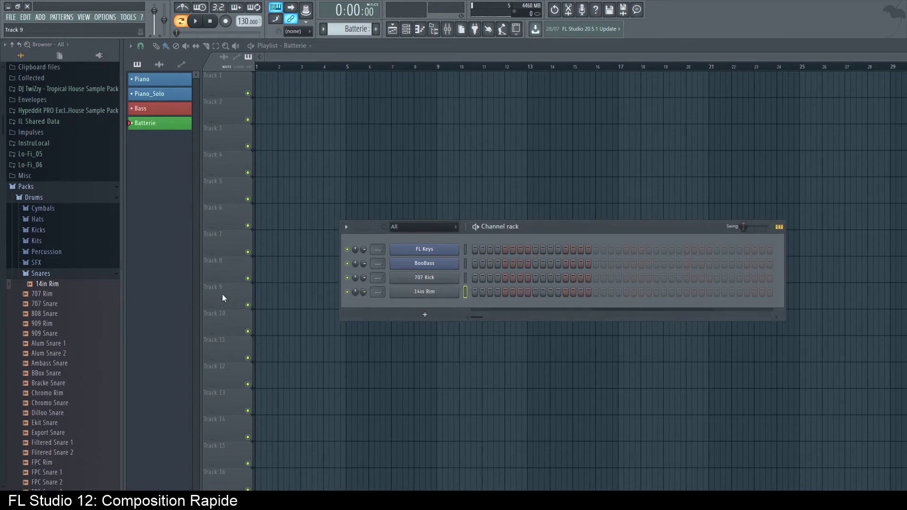
pyautogui.click(59, 275)
# Step: Add the 707 CH sample from the Hats folder as a new channel below 14in Rim
pyautogui.click(59, 220)
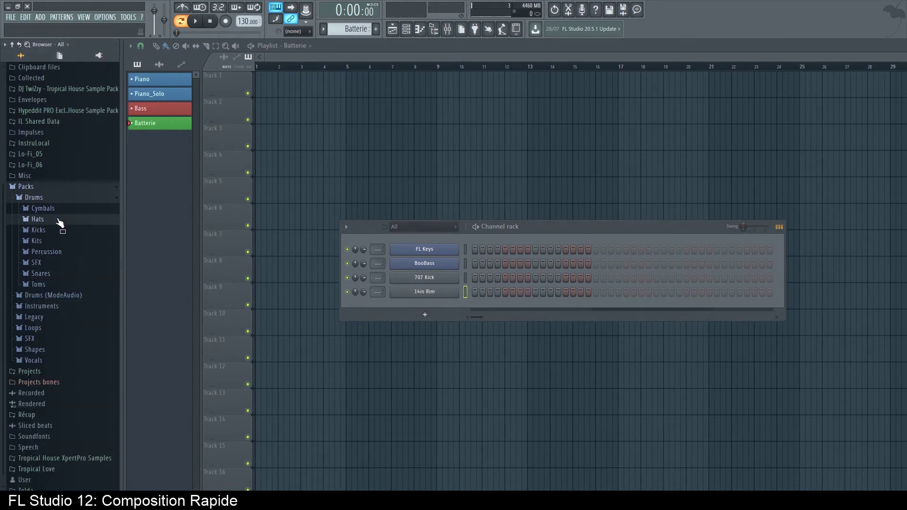
pyautogui.click(68, 234)
pyautogui.moveTo(57, 225); pyautogui.dragTo(425, 319)
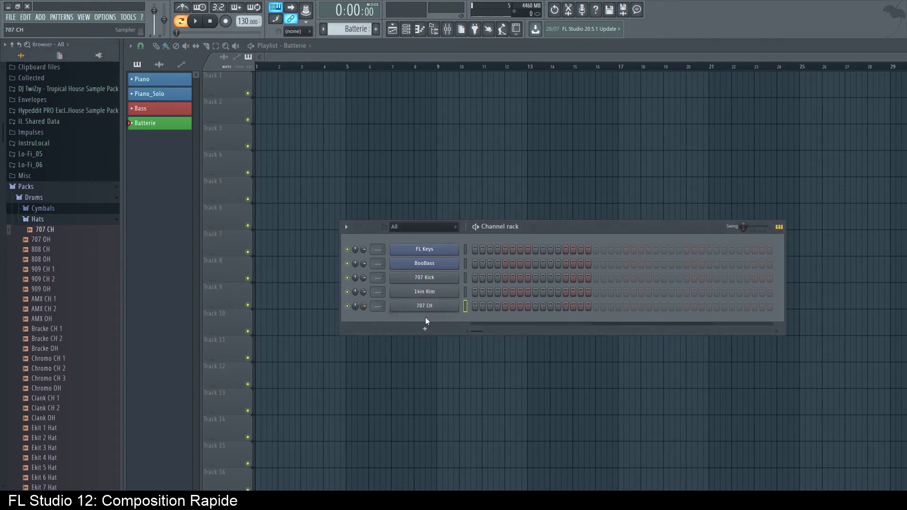
# Step: Rename the 707 Kick channel as Kick
pyautogui.rightClick(406, 282)
pyautogui.click(521, 299)
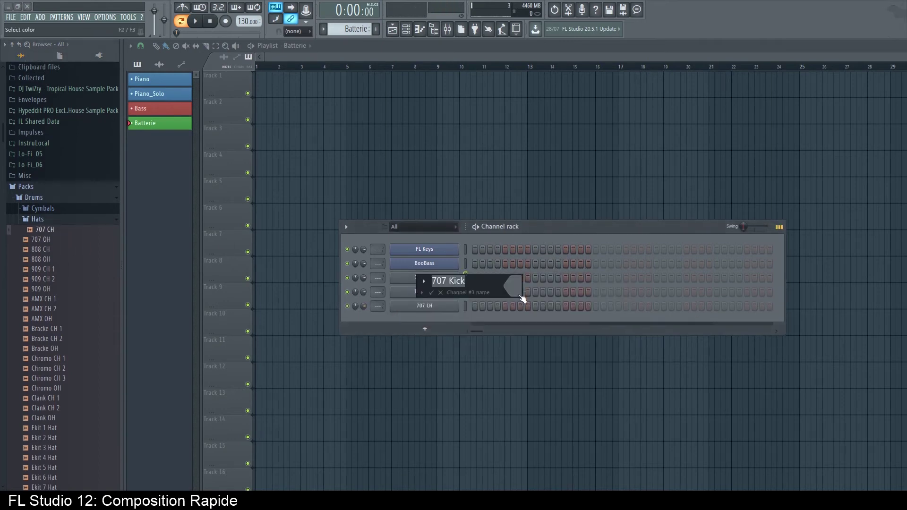
pyautogui.write('Kick')
pyautogui.press('Return')
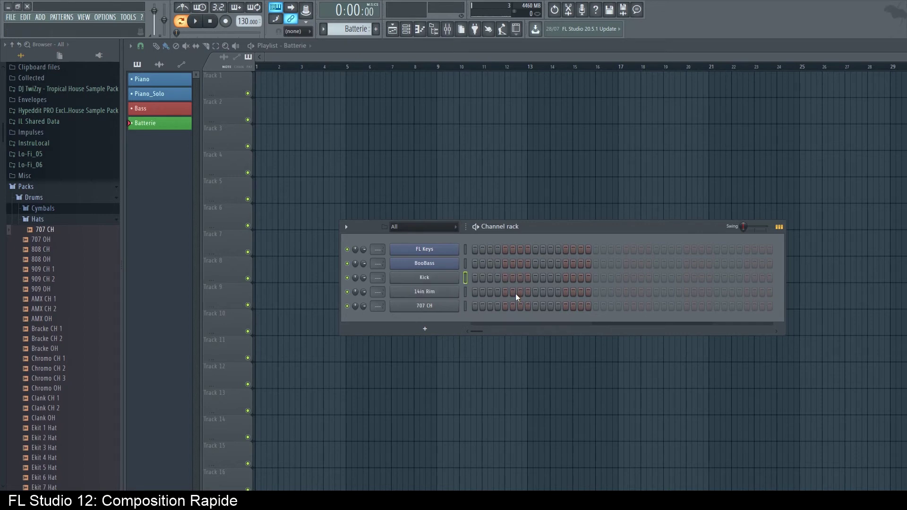
# Step: Rename the 14in Rim channel as Snare
pyautogui.rightClick(429, 296)
pyautogui.click(494, 307)
pyautogui.write('Sna')
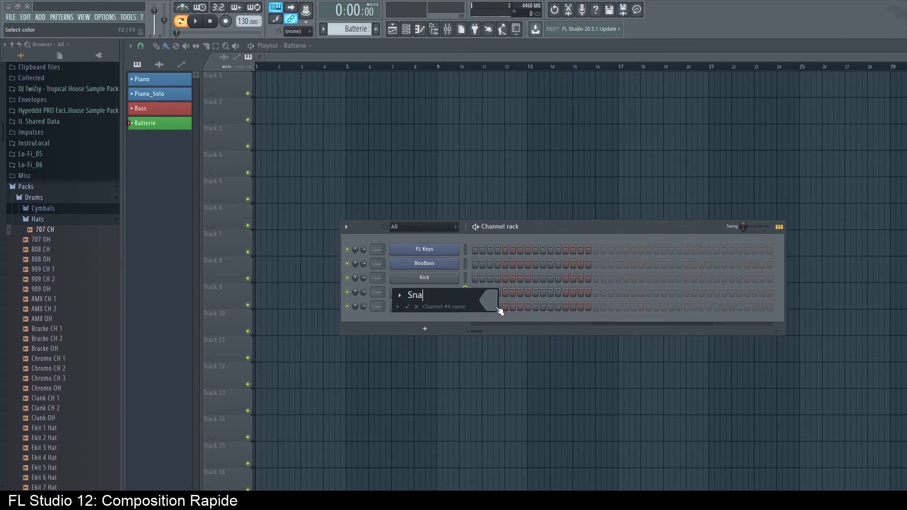
pyautogui.write('re')
pyautogui.press('Return')
# Step: Rename the 707 CH channel as Hat
pyautogui.rightClick(456, 306)
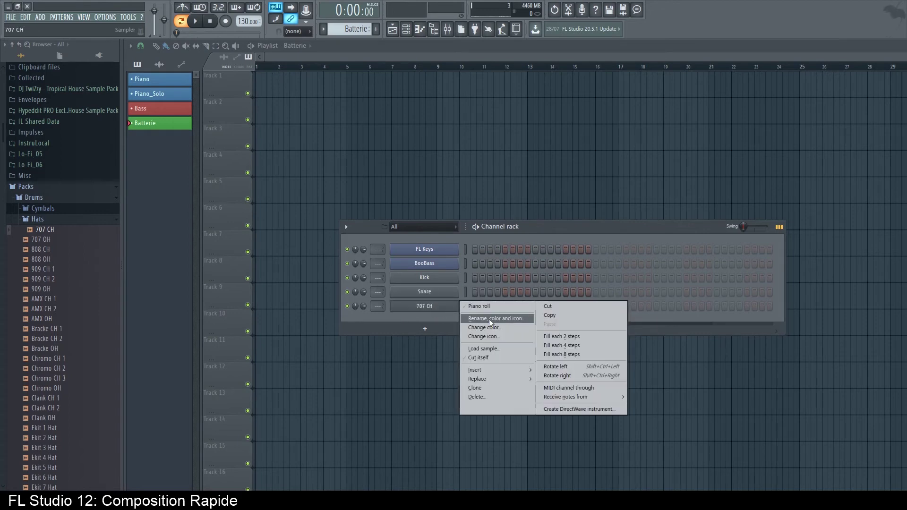
pyautogui.click(473, 315)
pyautogui.write('Hat')
pyautogui.press('Return')
# Step: Color the Kick, Snare and Hat channels in the bright green from the recently used colors
pyautogui.rightClick(457, 278)
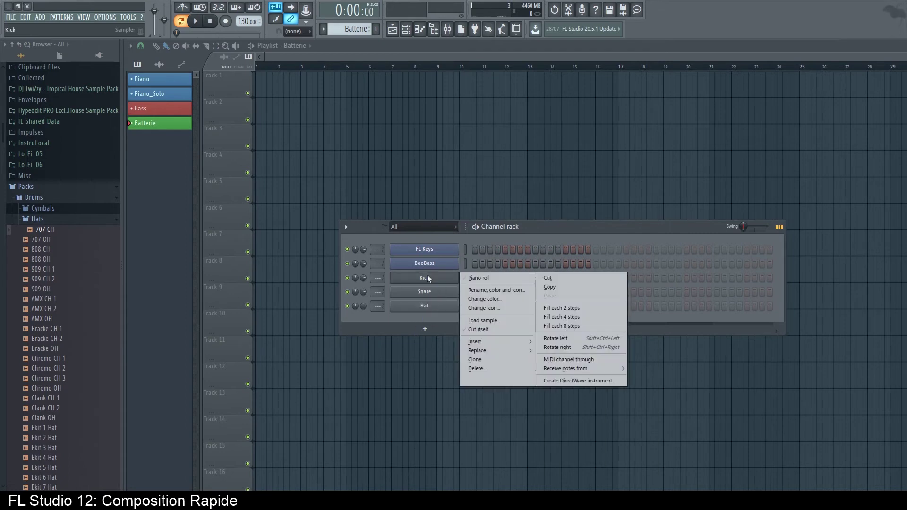
pyautogui.click(508, 301)
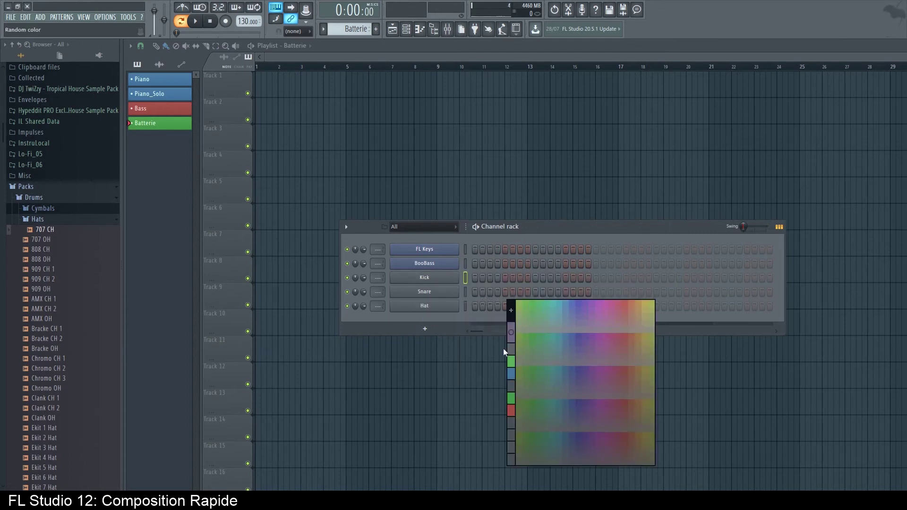
pyautogui.click(512, 366)
pyautogui.rightClick(424, 277)
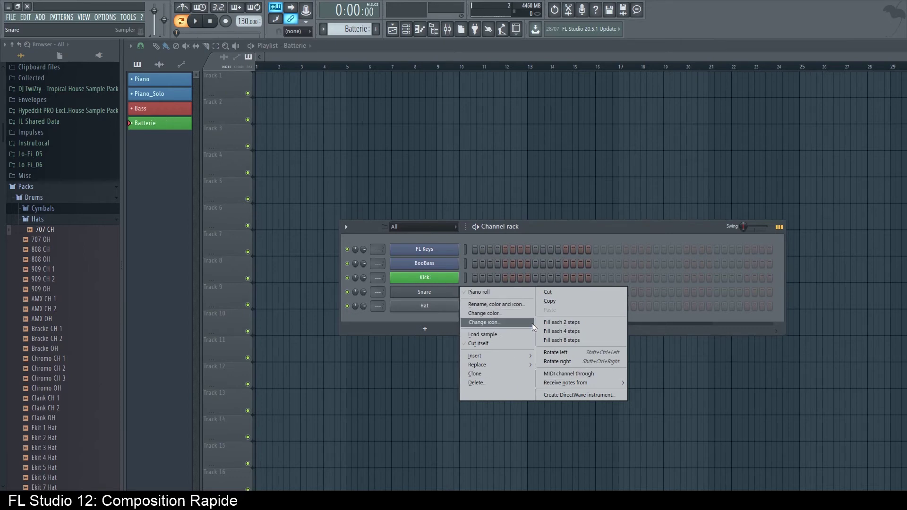
pyautogui.click(514, 313)
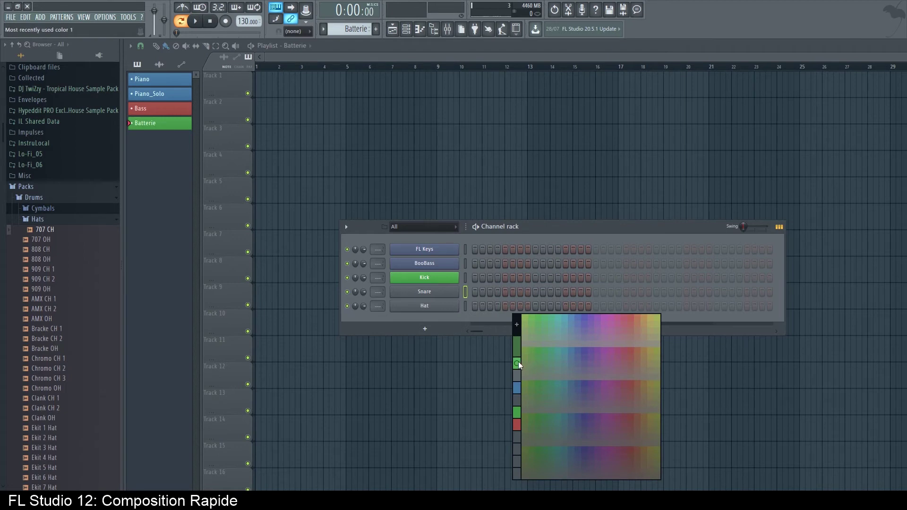
pyautogui.click(518, 363)
pyautogui.rightClick(432, 307)
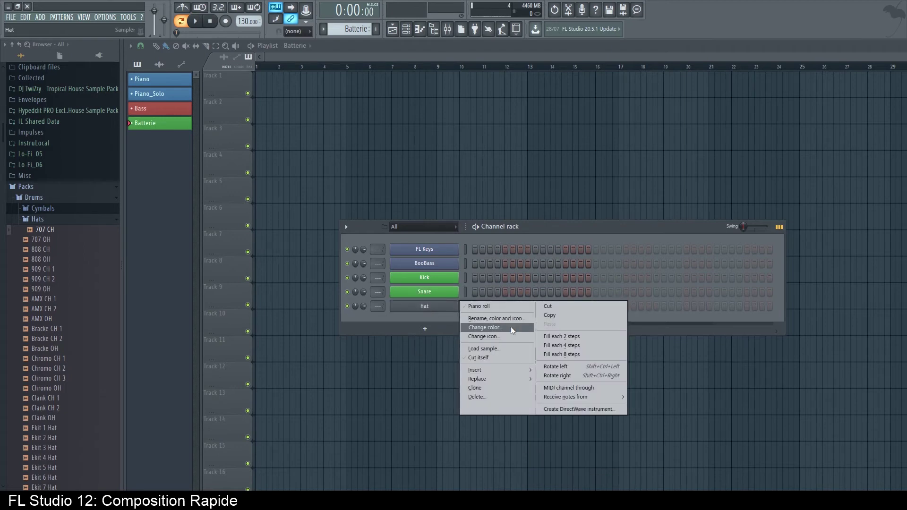
pyautogui.click(486, 327)
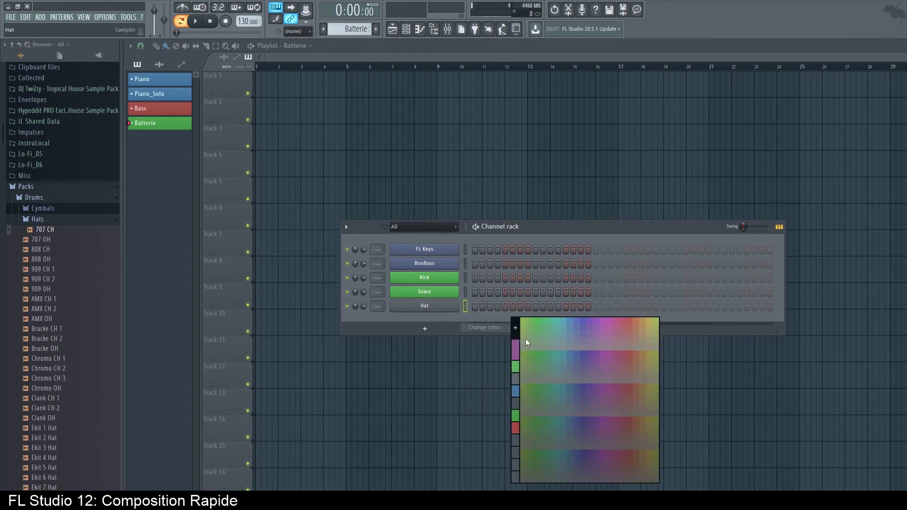
pyautogui.click(516, 367)
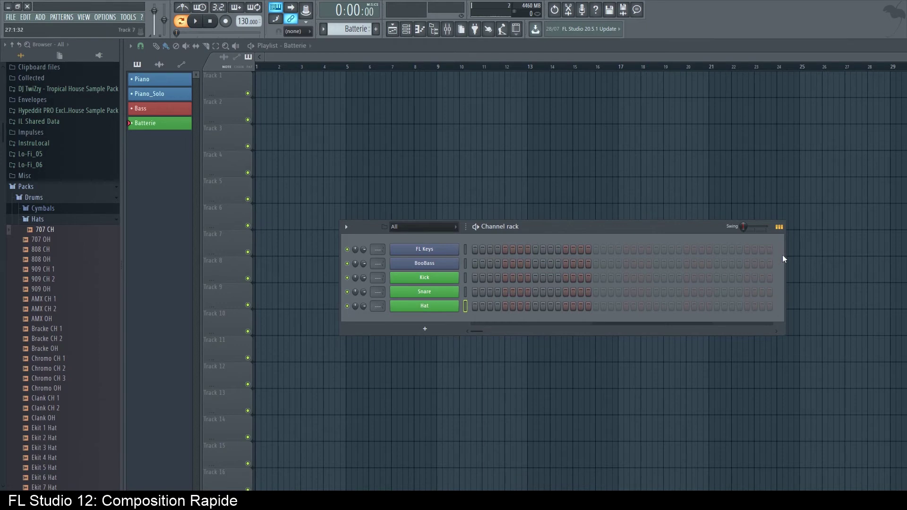
# Step: Shrink the channel rack to 16 steps, then program Kick on steps 1, 5, 9, 13 and 15 and Snare on 3, 7, 11 and 16
pyautogui.moveTo(718, 256); pyautogui.dragTo(608, 253)
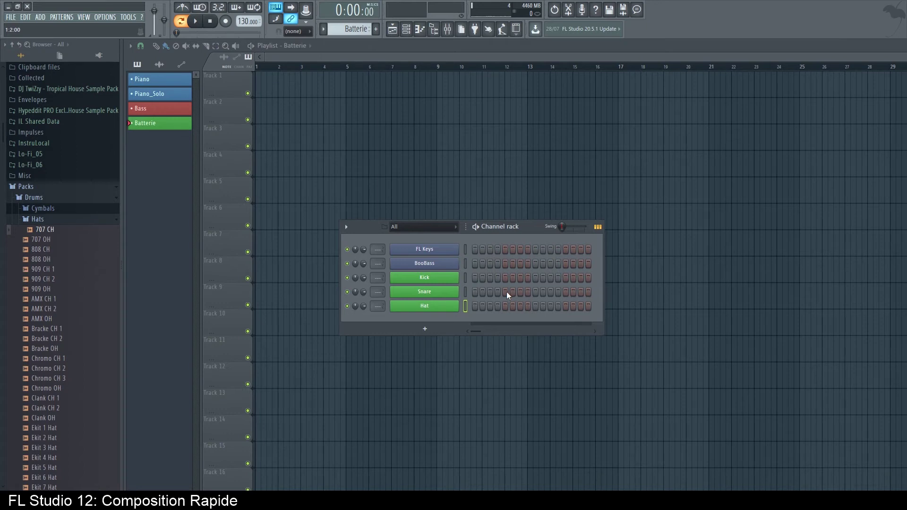
pyautogui.moveTo(521, 228); pyautogui.dragTo(537, 238)
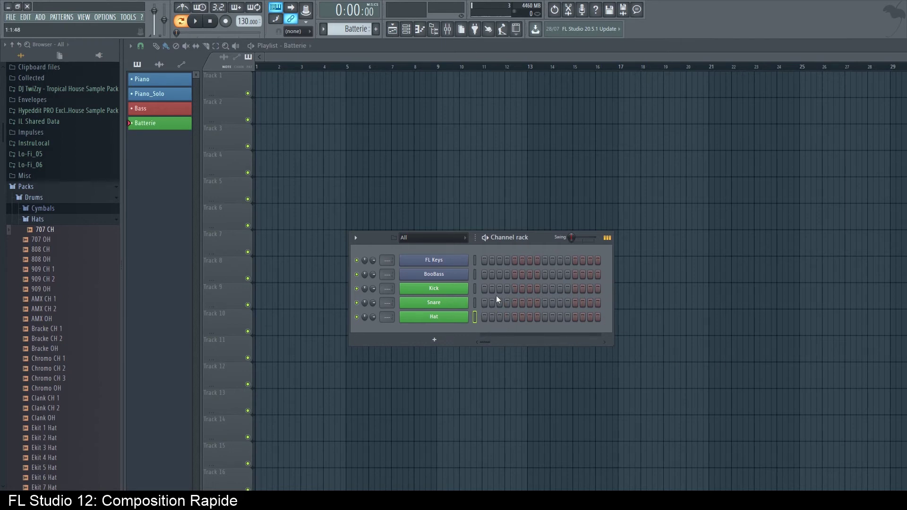
pyautogui.click(484, 288)
pyautogui.click(575, 289)
pyautogui.click(500, 302)
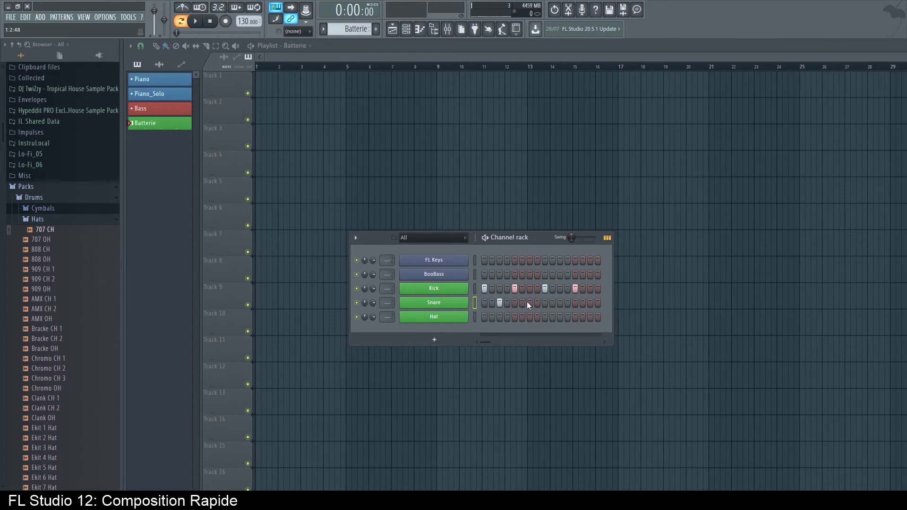
pyautogui.click(590, 304)
pyautogui.press('space')
pyautogui.press('space')
pyautogui.click(597, 303)
pyautogui.press('space')
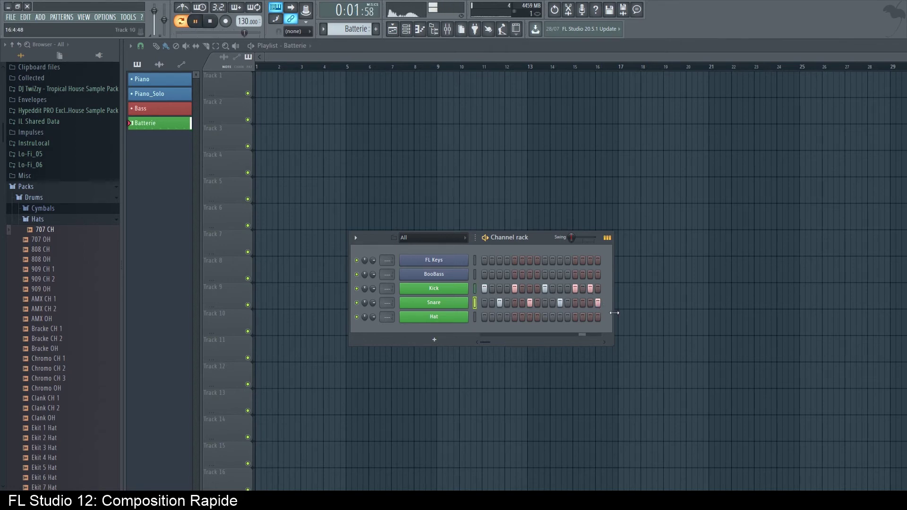
# Step: Rework the end of the beat so Kick hits steps 12 and 14 instead of 13 and 15, and the last Snare hits step 15
pyautogui.moveTo(614, 313); pyautogui.dragTo(704, 312)
pyautogui.press('space')
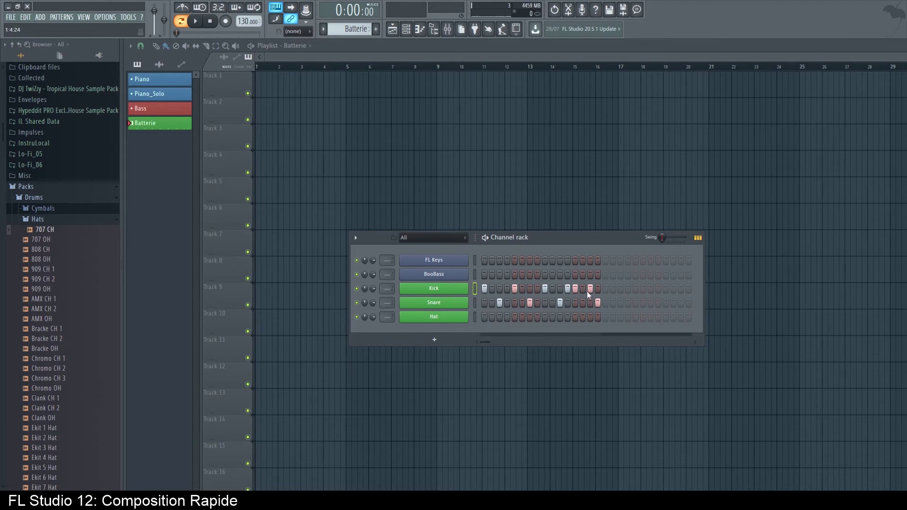
pyautogui.rightClick(576, 289)
pyautogui.press('space')
pyautogui.rightClick(597, 304)
pyautogui.click(590, 304)
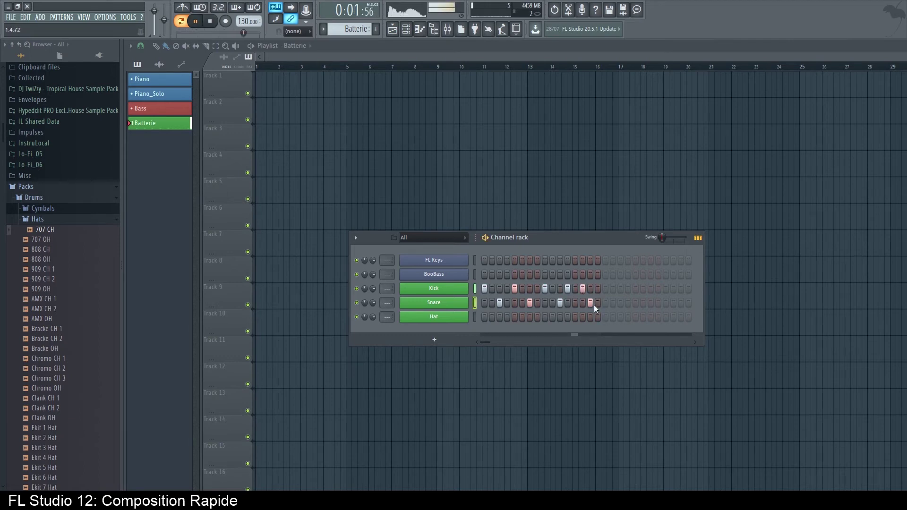
pyautogui.press('space')
# Step: Fill the Hat channel with a hit every 2 steps and lower its volume while the pattern plays
pyautogui.rightClick(437, 321)
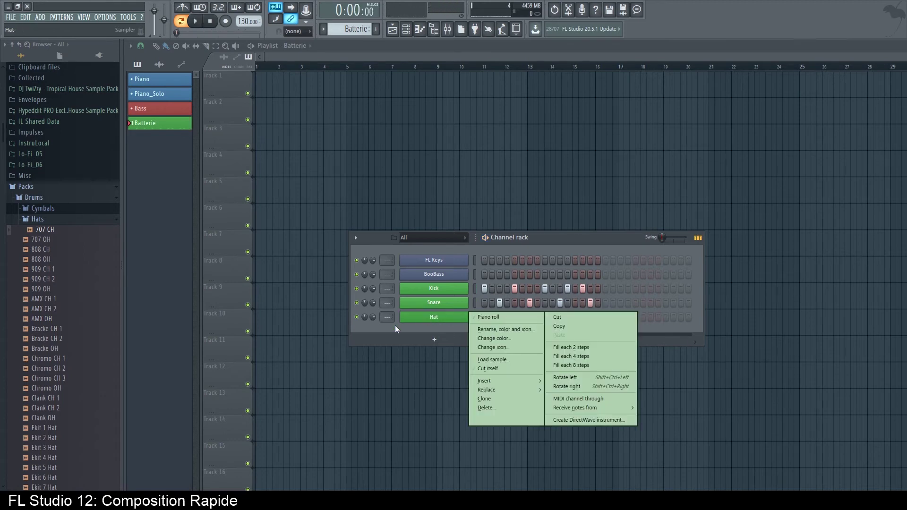
pyautogui.click(628, 349)
pyautogui.press('space')
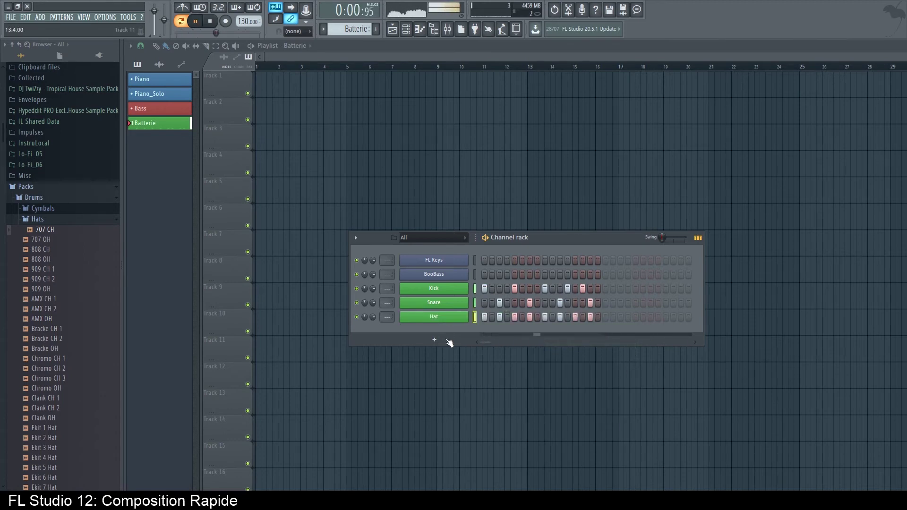
pyautogui.moveTo(373, 317); pyautogui.dragTo(372, 339)
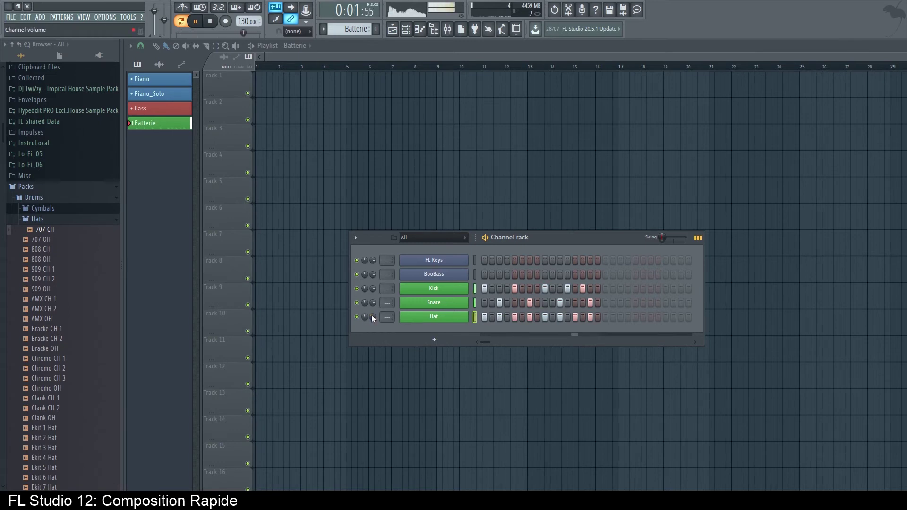
pyautogui.press('space')
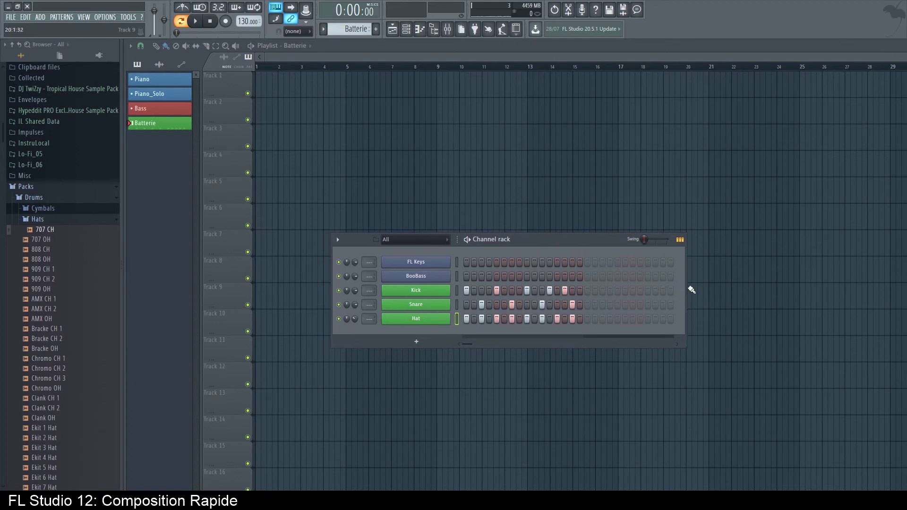
# Step: Move the channel rack higher over the playlist
pyautogui.click(693, 294)
pyautogui.rightClick(695, 296)
pyautogui.click(405, 29)
pyautogui.moveTo(570, 241); pyautogui.dragTo(597, 195)
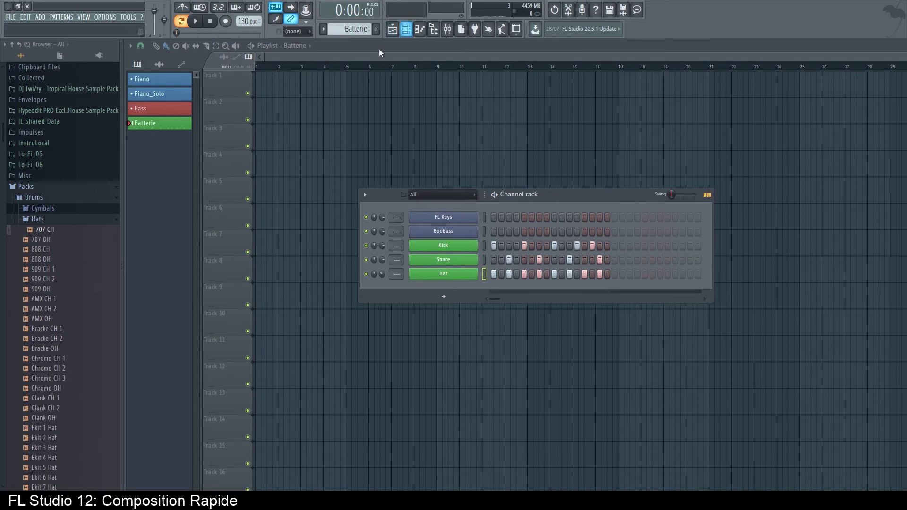
# Step: Open the BooBass instrument and audition its sound with a repeated low C note
pyautogui.click(484, 231)
pyautogui.click(469, 234)
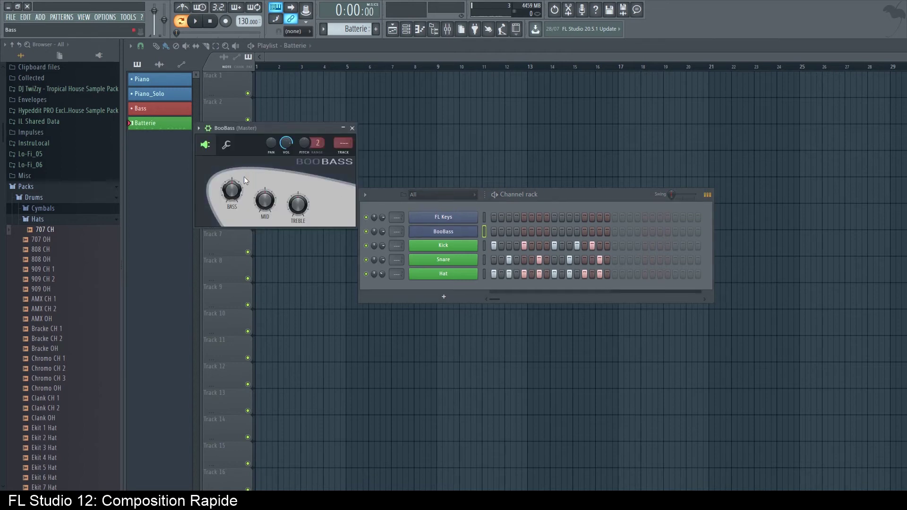
pyautogui.press('z')
pyautogui.press('z')
pyautogui.press('z')
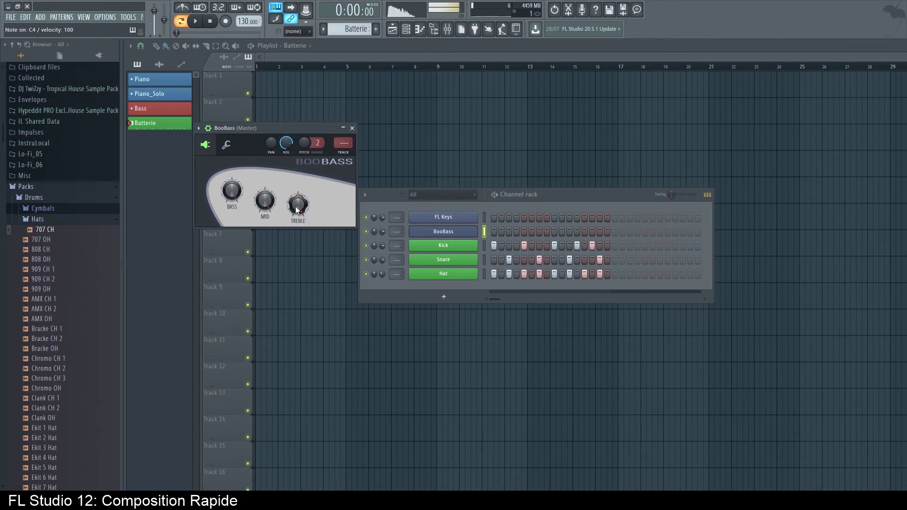
pyautogui.press('z')
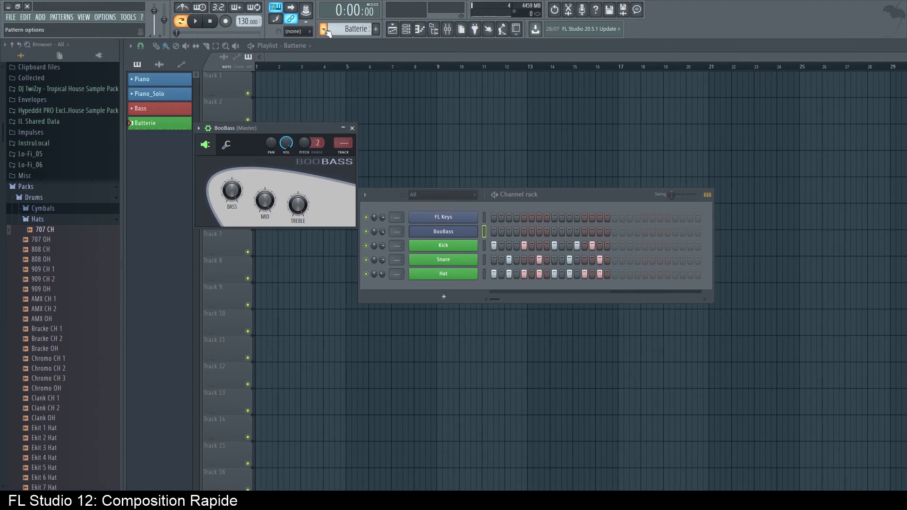
# Step: Switch to the Bass pattern, open the BooBass channel in the piano roll and try out a few notes
pyautogui.click(323, 30)
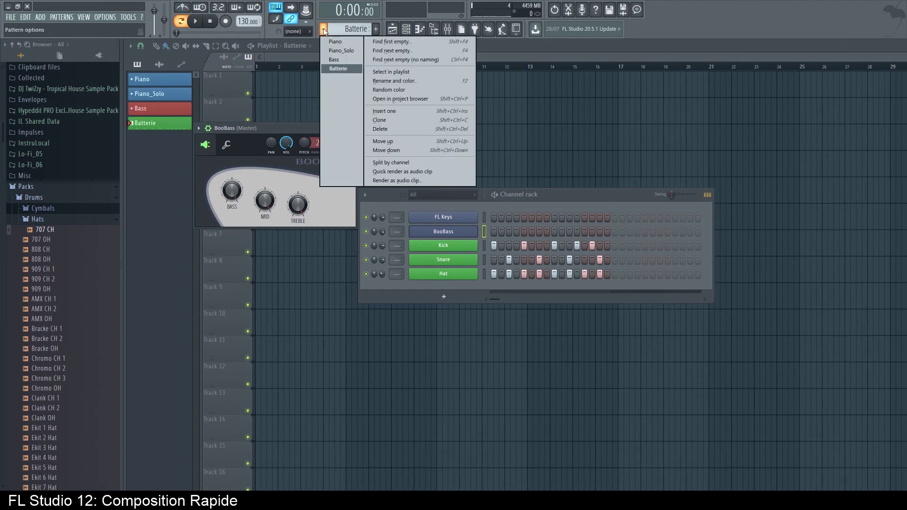
pyautogui.click(341, 59)
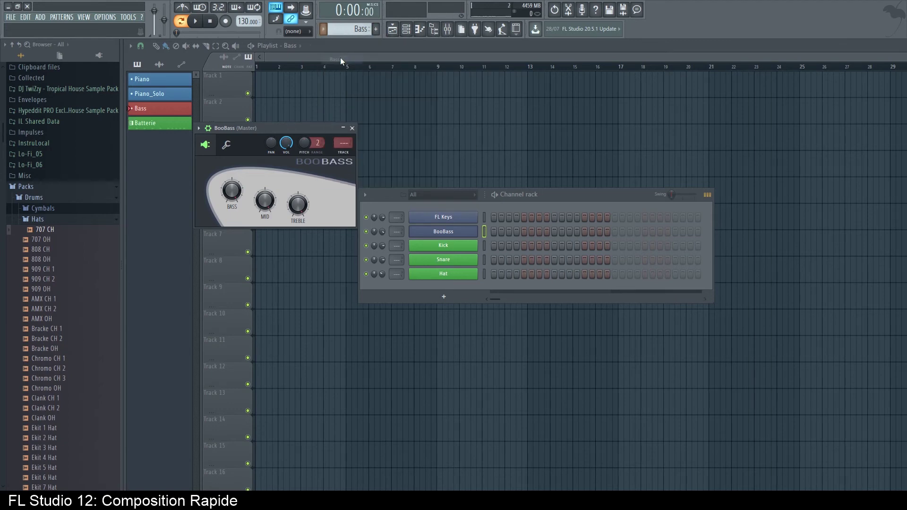
pyautogui.rightClick(439, 234)
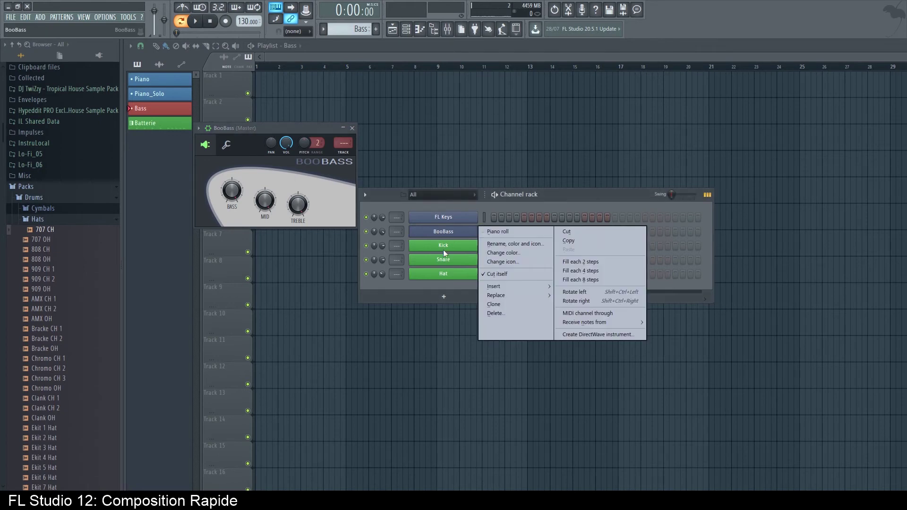
pyautogui.click(517, 231)
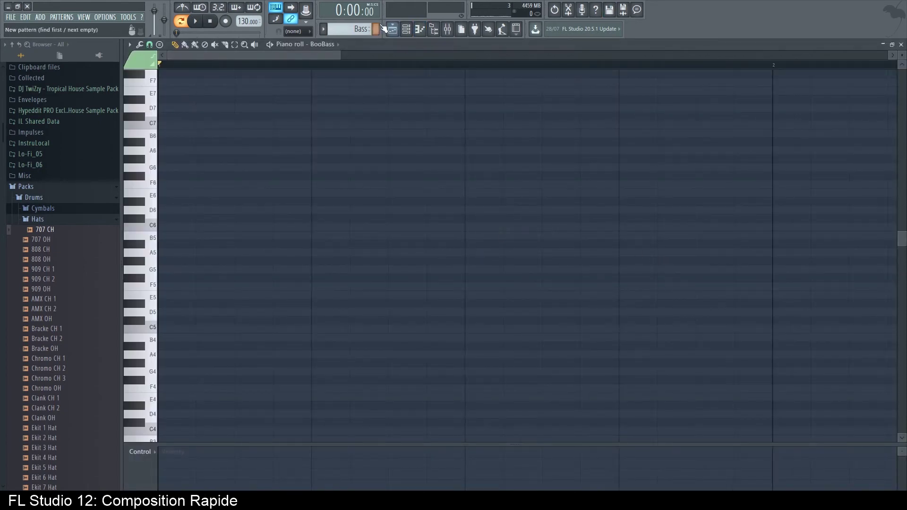
pyautogui.press('z')
pyautogui.press('t')
pyautogui.press('y')
pyautogui.press('q')
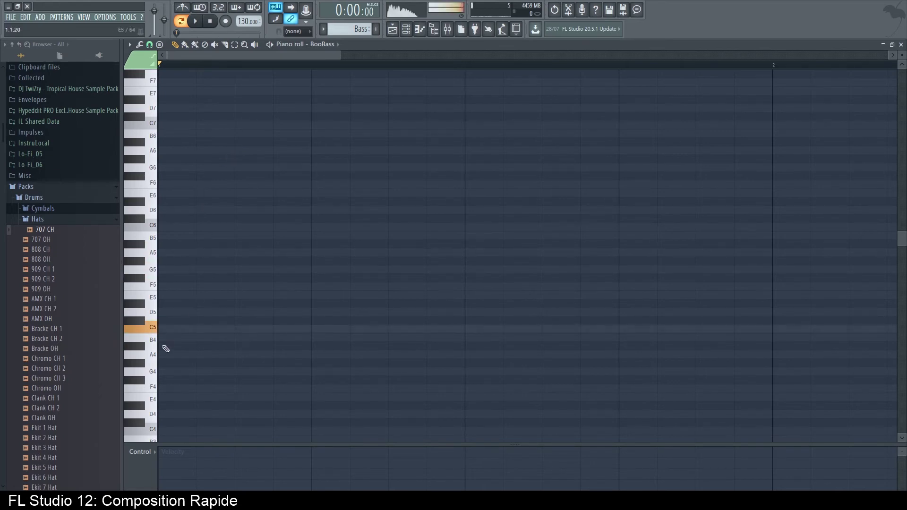
# Step: Draw one-step bass notes alternating between C5 on beats 1, 2 and 3 and C6 on the half beats between them
pyautogui.click(161, 329)
pyautogui.click(171, 225)
pyautogui.rightClick(192, 228)
pyautogui.click(280, 227)
pyautogui.rightClick(279, 228)
pyautogui.click(259, 228)
pyautogui.click(320, 329)
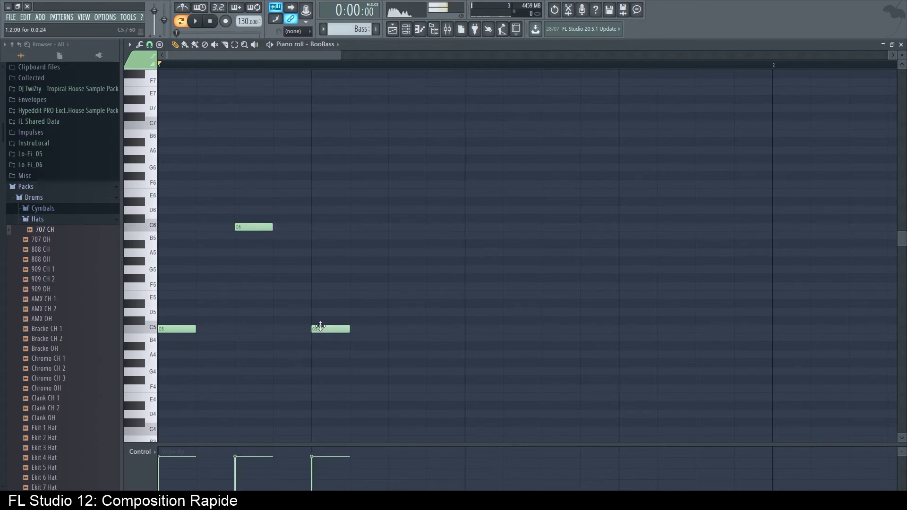
pyautogui.click(401, 227)
pyautogui.moveTo(511, 337); pyautogui.dragTo(476, 329)
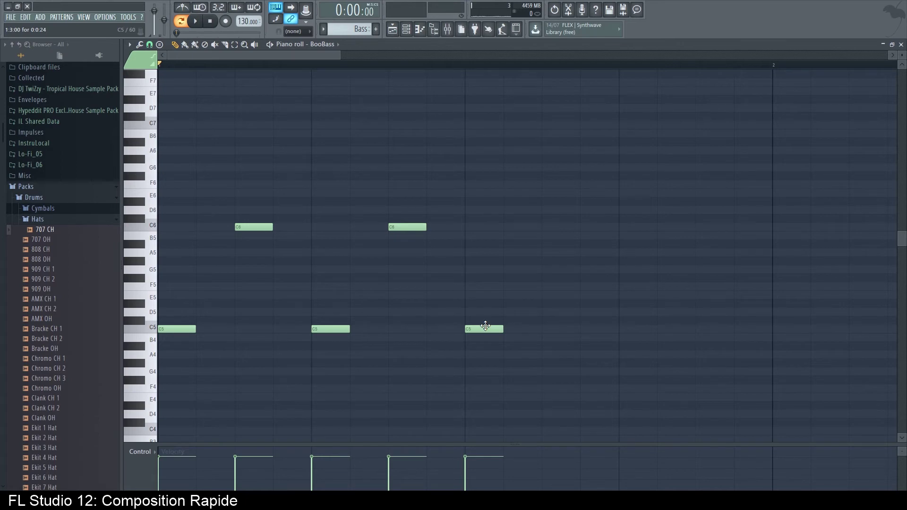
pyautogui.click(269, 44)
pyautogui.click(270, 45)
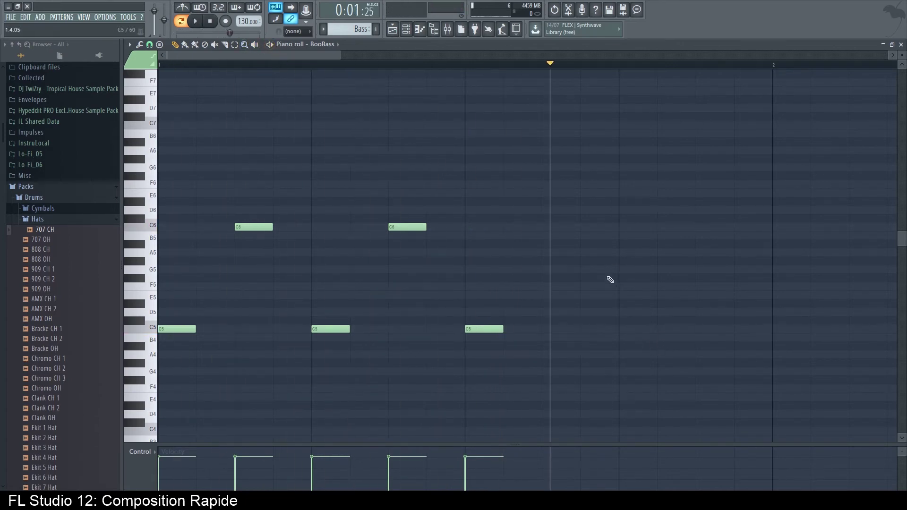
# Step: Add a C6 halfway through beat 3, C5 notes on beat 4 and its half beat, and a C6 at bar 2, and play the line
pyautogui.click(562, 227)
pyautogui.click(632, 322)
pyautogui.rightClick(631, 323)
pyautogui.click(630, 330)
pyautogui.click(717, 329)
pyautogui.click(776, 228)
pyautogui.press('space')
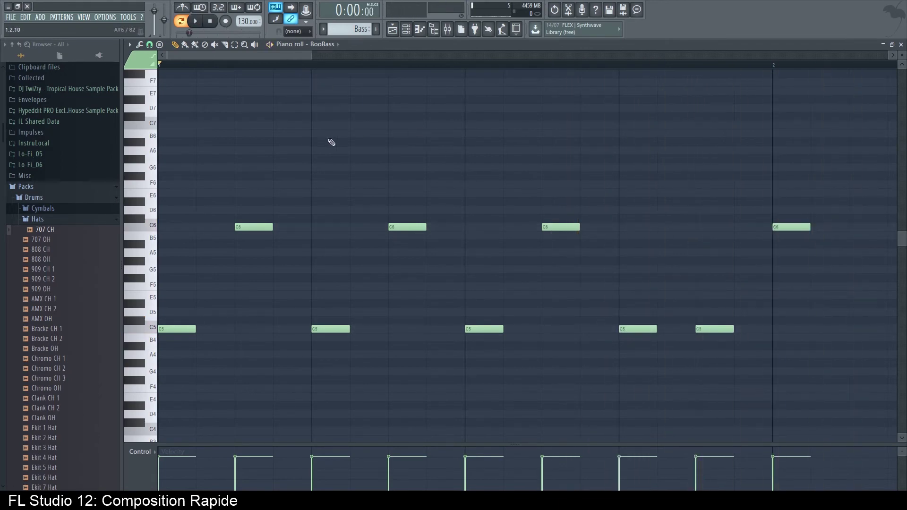
pyautogui.press('space')
# Step: Shift the last two C5 notes one step earlier and the final C6 two steps earlier to step 15, and play the bass line
pyautogui.moveTo(623, 330); pyautogui.dragTo(584, 330)
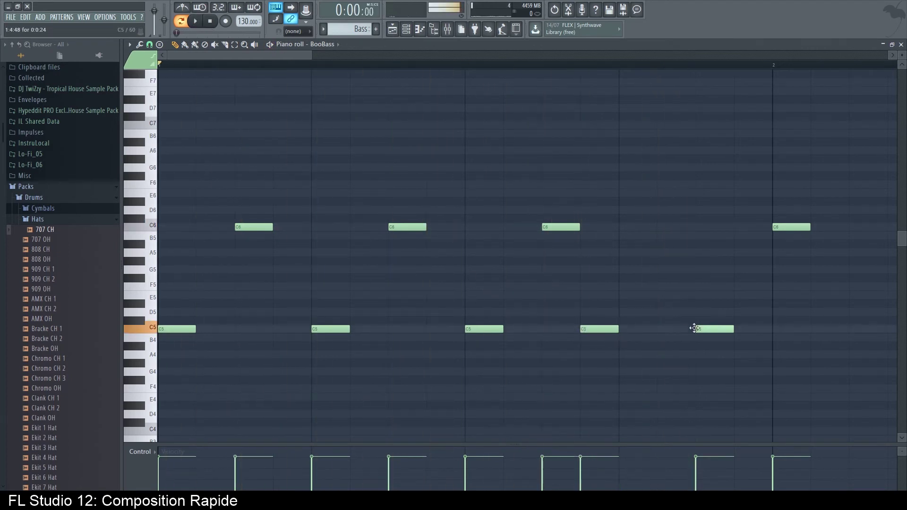
pyautogui.moveTo(697, 328); pyautogui.dragTo(658, 329)
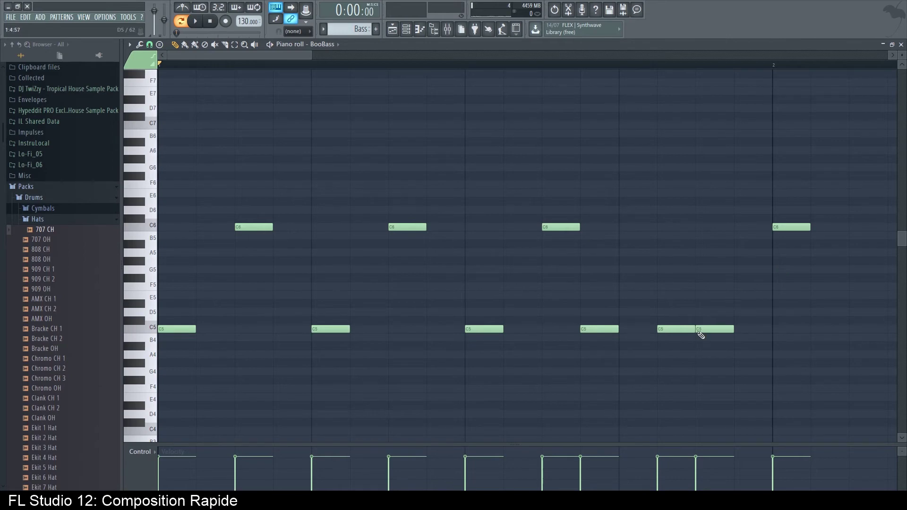
pyautogui.moveTo(773, 228); pyautogui.dragTo(696, 228)
pyautogui.press('space')
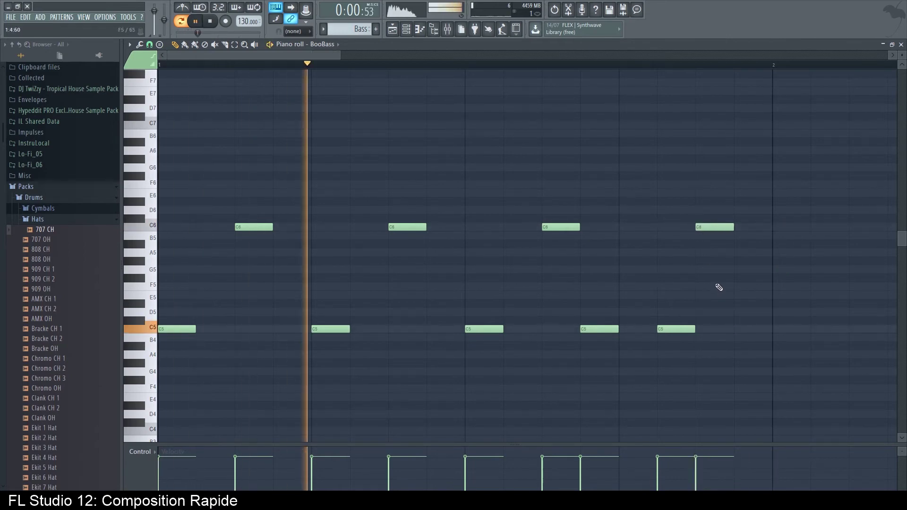
# Step: Stop the bass playback and switch to the playlist, viewing the opening bars and rechecking the BooBass line
pyautogui.press('space')
pyautogui.click(392, 30)
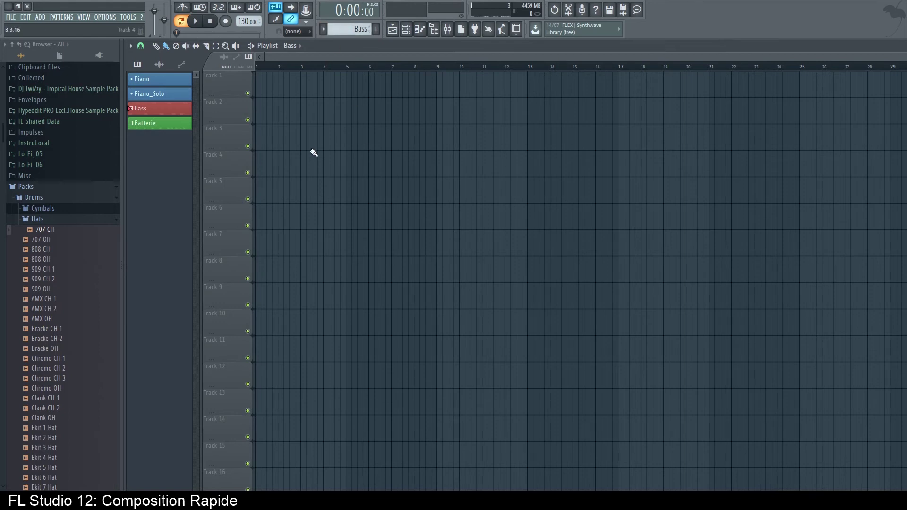
pyautogui.scroll(3, 312, 141)
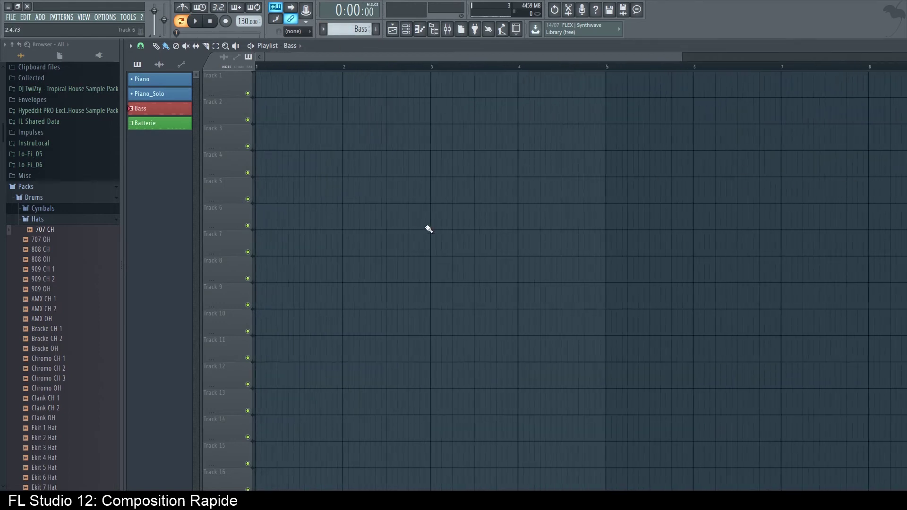
pyautogui.scroll(-2, 357, 182)
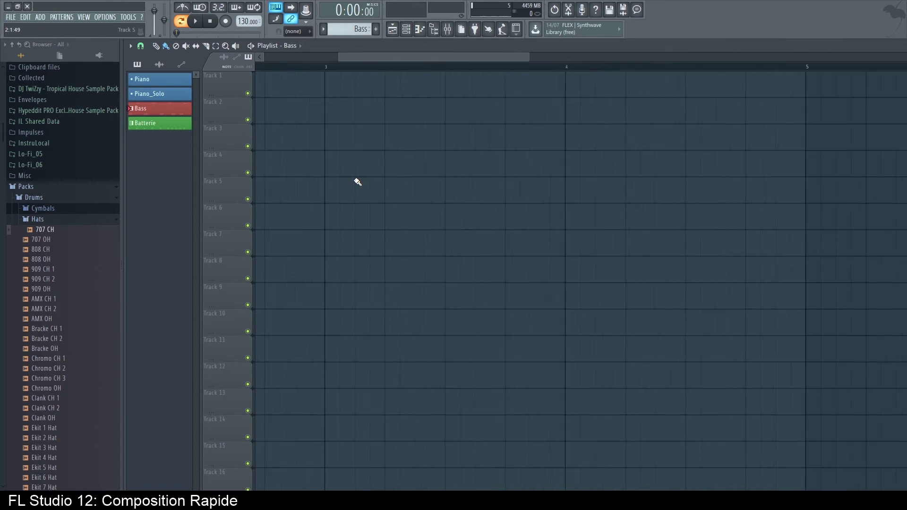
pyautogui.scroll(2, 357, 182)
pyautogui.moveTo(359, 173); pyautogui.dragTo(511, 229)
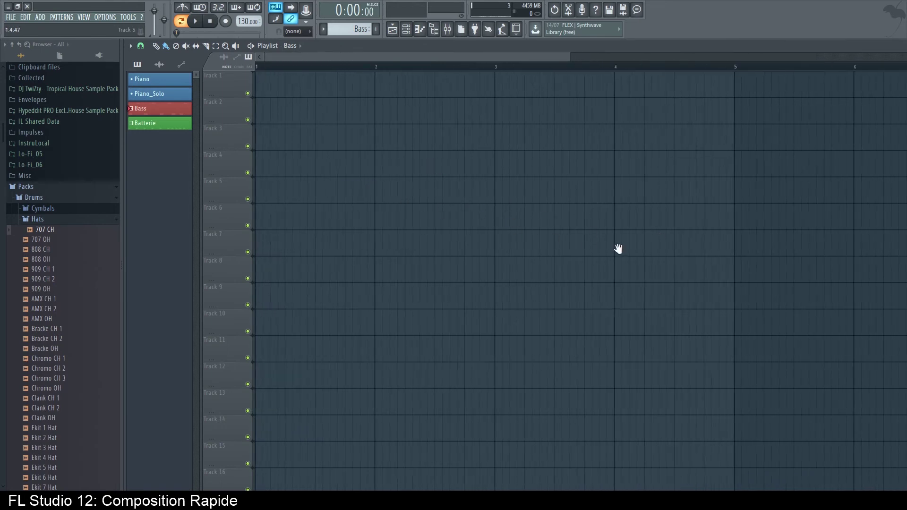
pyautogui.click(406, 28)
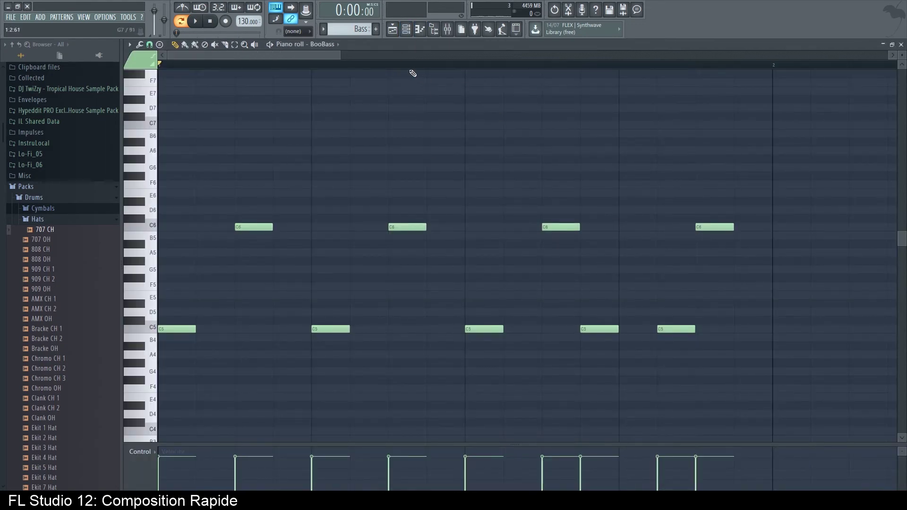
pyautogui.click(392, 29)
# Step: Place a one-bar Batterie pattern clip at bar 1 on Track 1 of the playlist
pyautogui.click(323, 29)
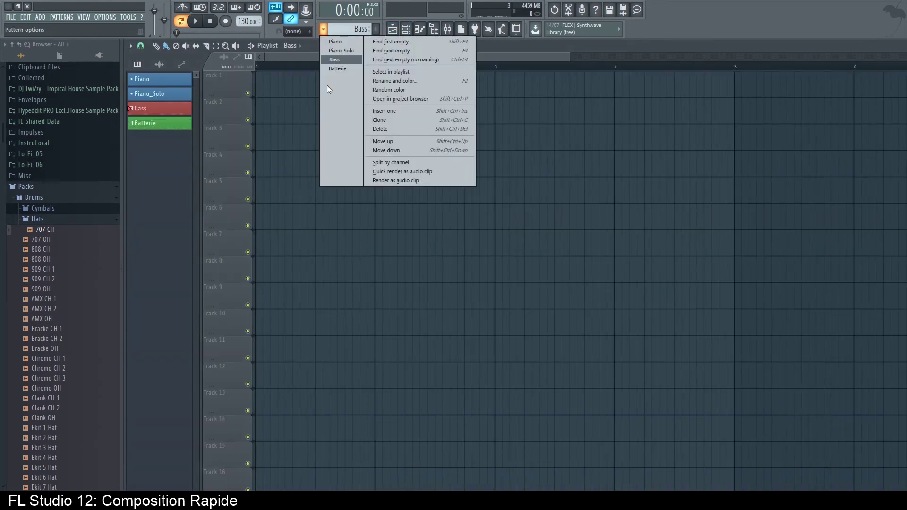
pyautogui.click(346, 68)
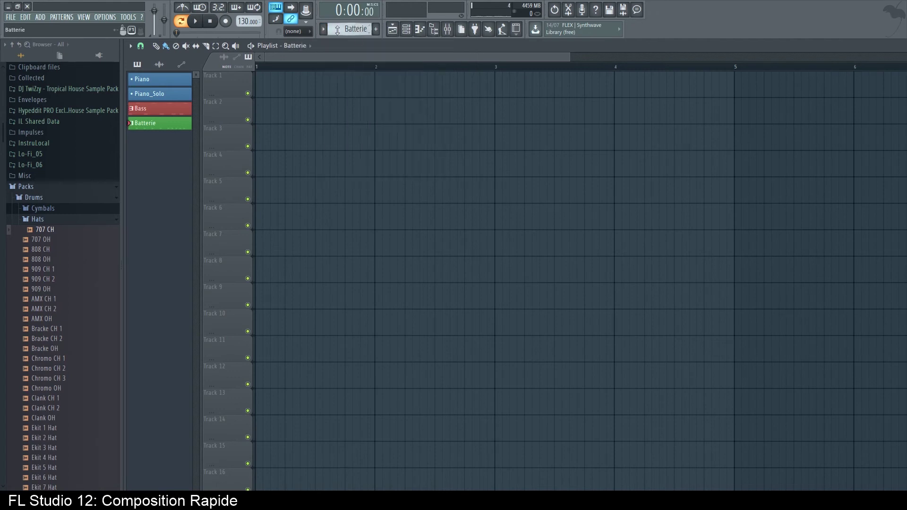
pyautogui.click(263, 112)
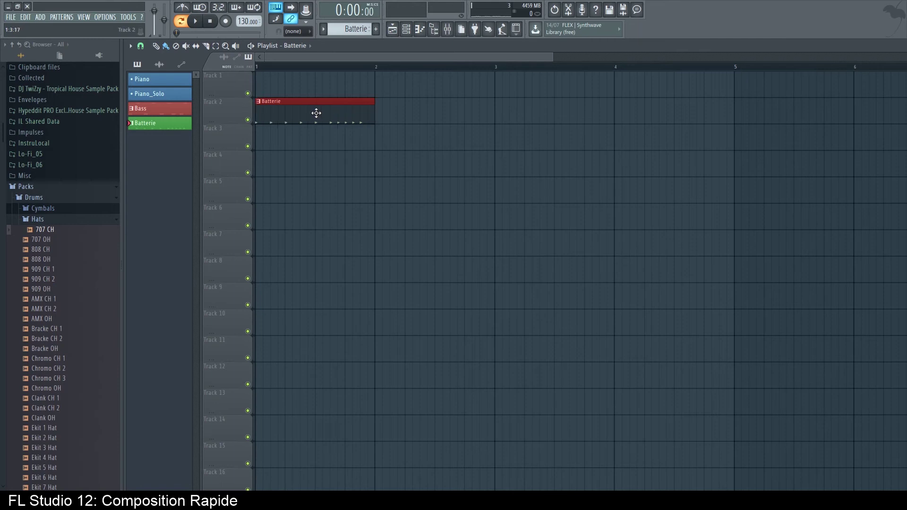
pyautogui.moveTo(289, 130); pyautogui.dragTo(287, 103)
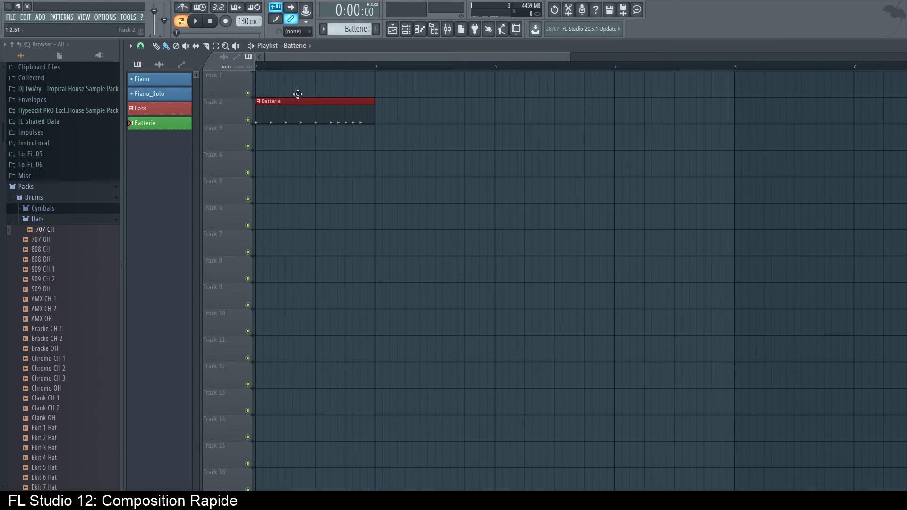
pyautogui.moveTo(301, 109); pyautogui.dragTo(303, 82)
# Step: Place a Bass pattern clip at bar 1 on Track 2 and play both clips in song mode
pyautogui.click(323, 28)
pyautogui.click(346, 58)
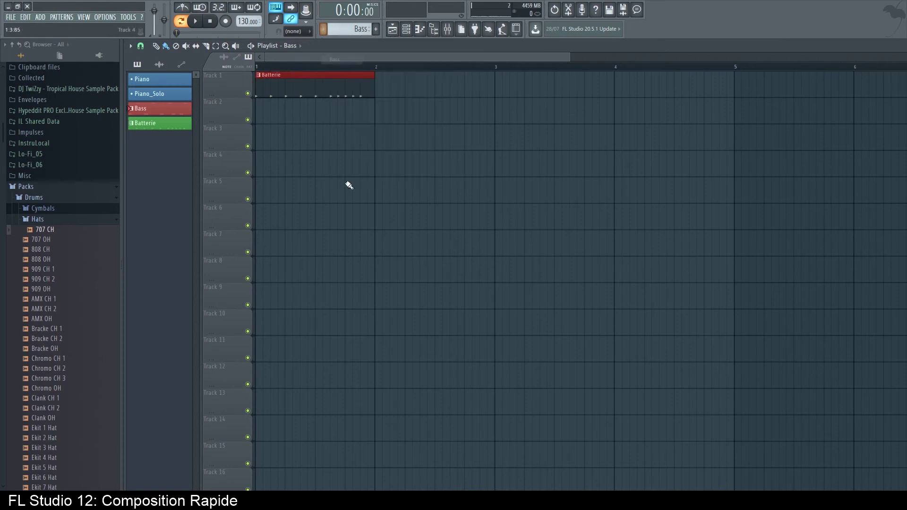
pyautogui.click(271, 116)
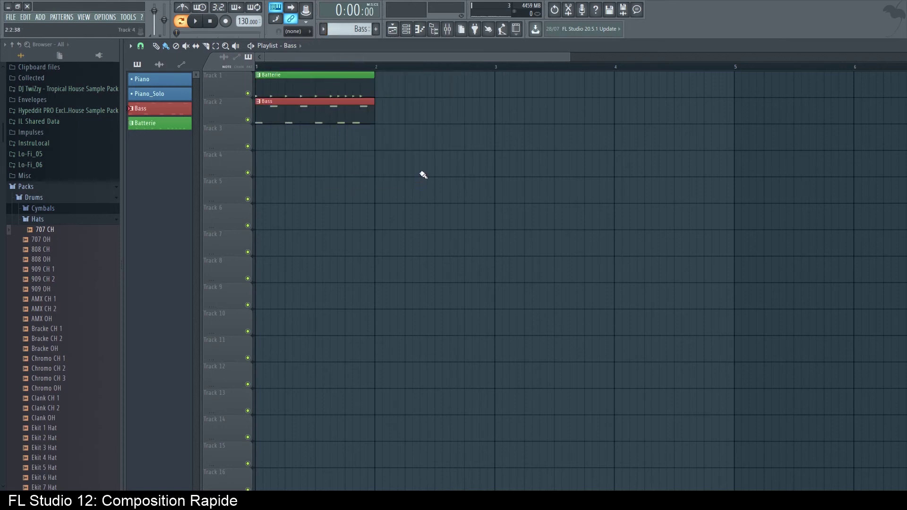
pyautogui.click(180, 22)
pyautogui.press('space')
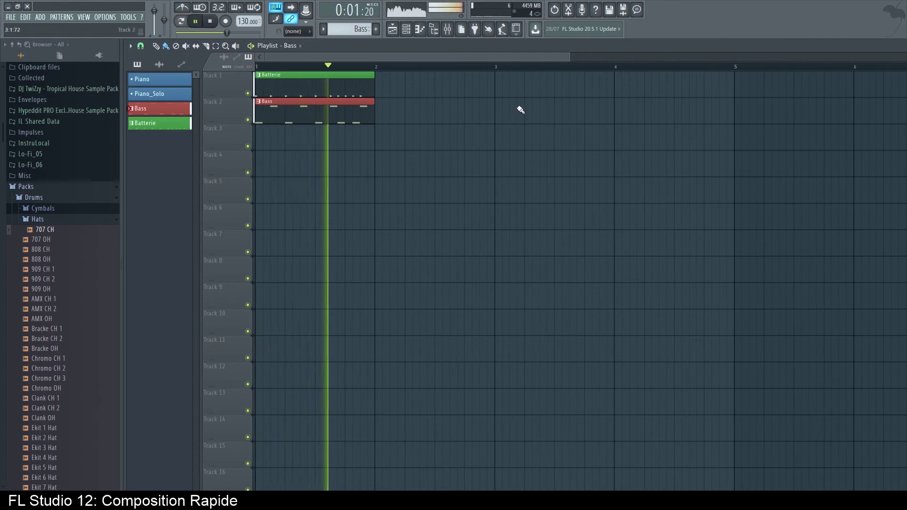
pyautogui.press('space')
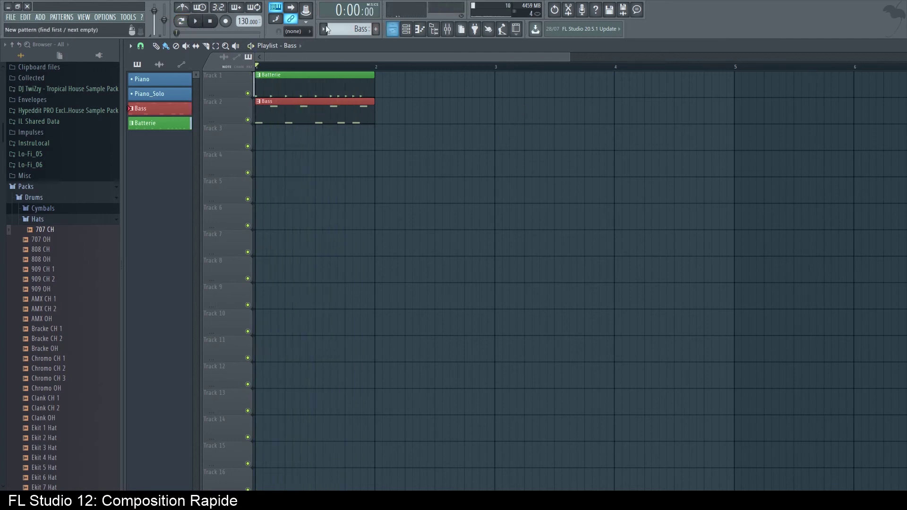
# Step: Fine-tune the volumes of the Snare and BooBass channels, and play the drum and bass clips again
pyautogui.click(406, 29)
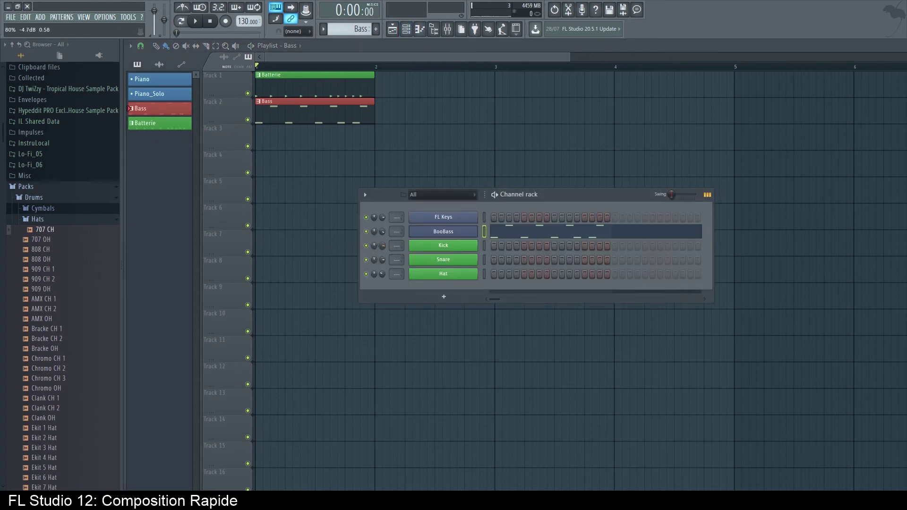
pyautogui.moveTo(383, 261); pyautogui.dragTo(383, 270)
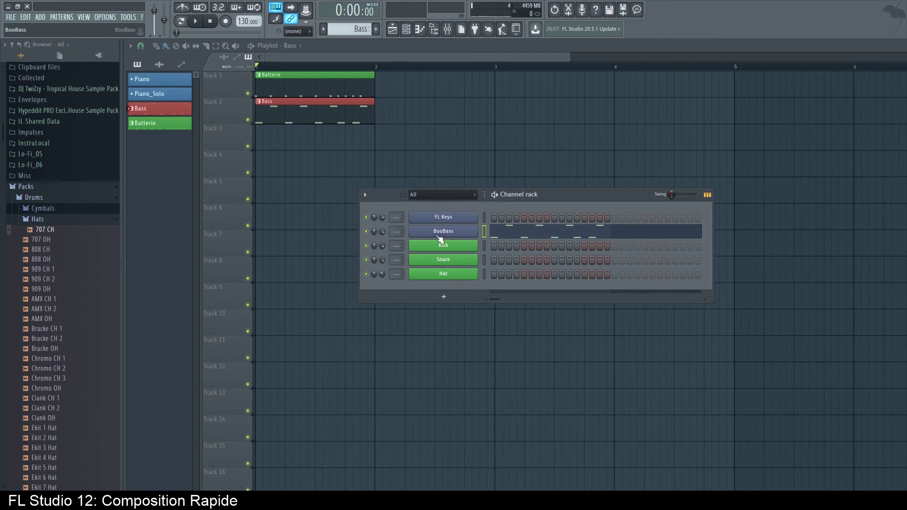
pyautogui.click(440, 234)
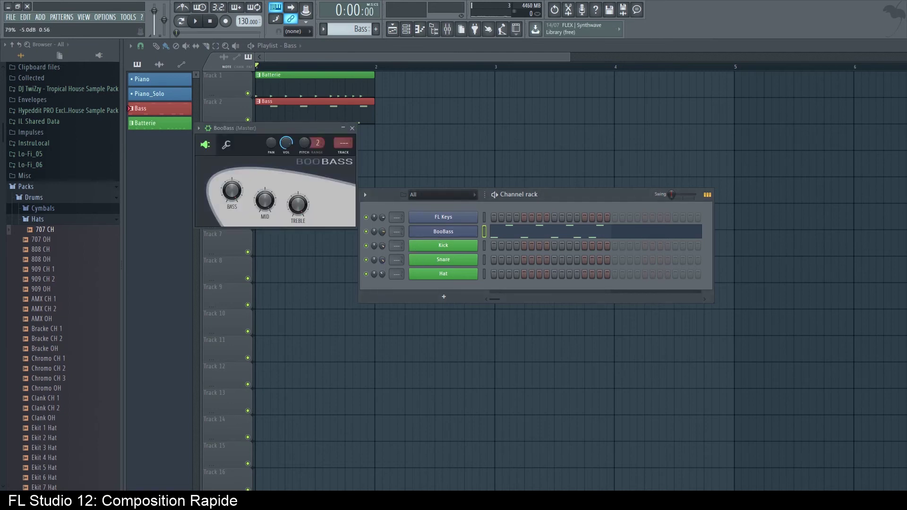
pyautogui.click(352, 128)
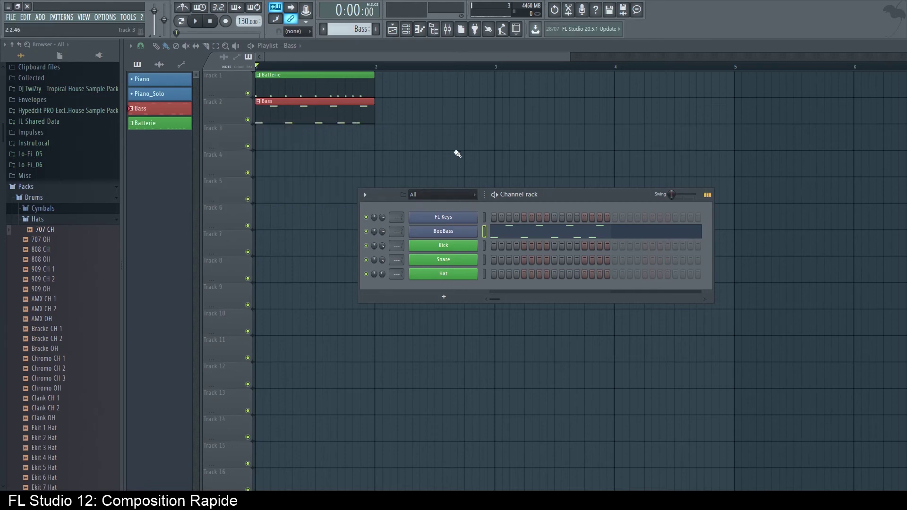
pyautogui.press('F6')
pyautogui.press('space')
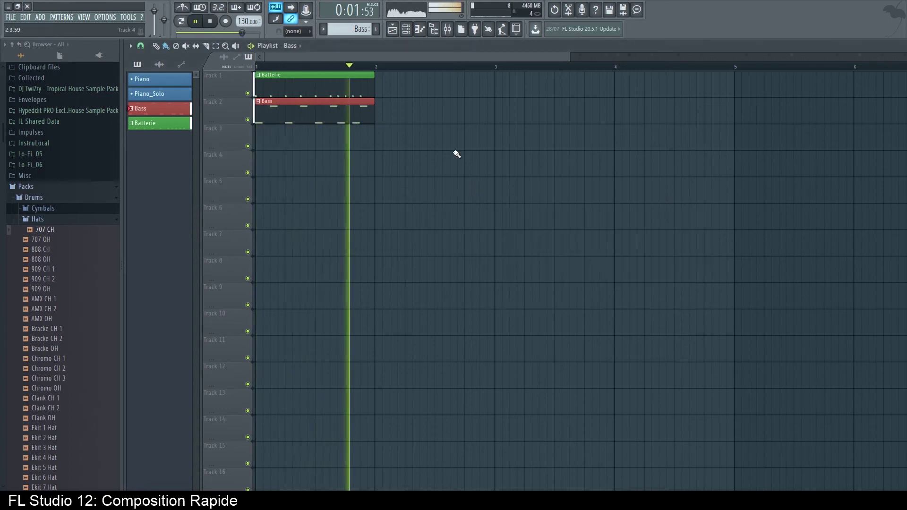
pyautogui.press('space')
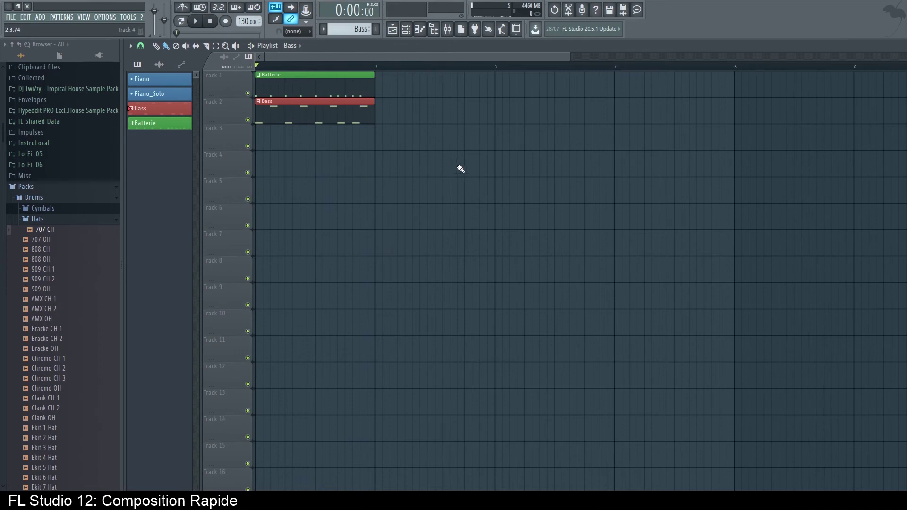
# Step: Select the Batterie and Bass clips at bar 1 together and copy them to bars 2 and 3
pyautogui.scroll(-2, 392, 166)
pyautogui.scroll(-1, 347, 82)
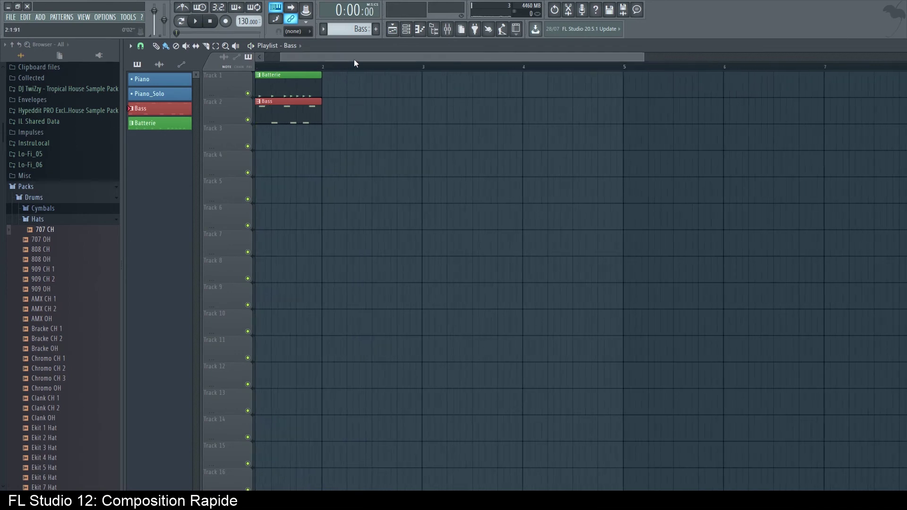
pyautogui.scroll(3, 354, 58)
pyautogui.moveTo(455, 169); pyautogui.dragTo(216, 78)
pyautogui.keyDown('ctrl'); pyautogui.click(620, 315); pyautogui.keyUp('ctrl')
pyautogui.moveTo(556, 319); pyautogui.dragTo(191, 75)
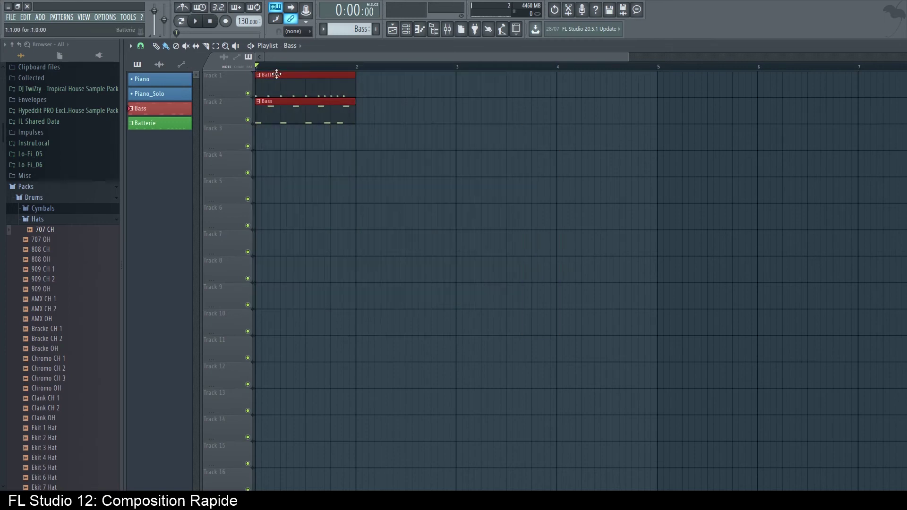
pyautogui.moveTo(264, 73); pyautogui.dragTo(482, 82)
pyautogui.keyDown('ctrl'); pyautogui.click(694, 314); pyautogui.keyUp('ctrl')
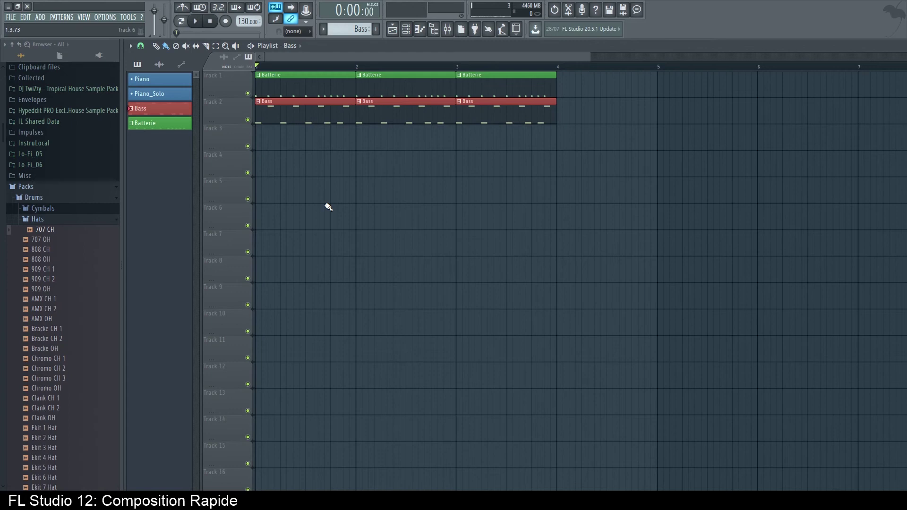
# Step: Open the first Bass clip in the piano roll, check its C5 root note and return to the playlist
pyautogui.doubleClick(283, 118)
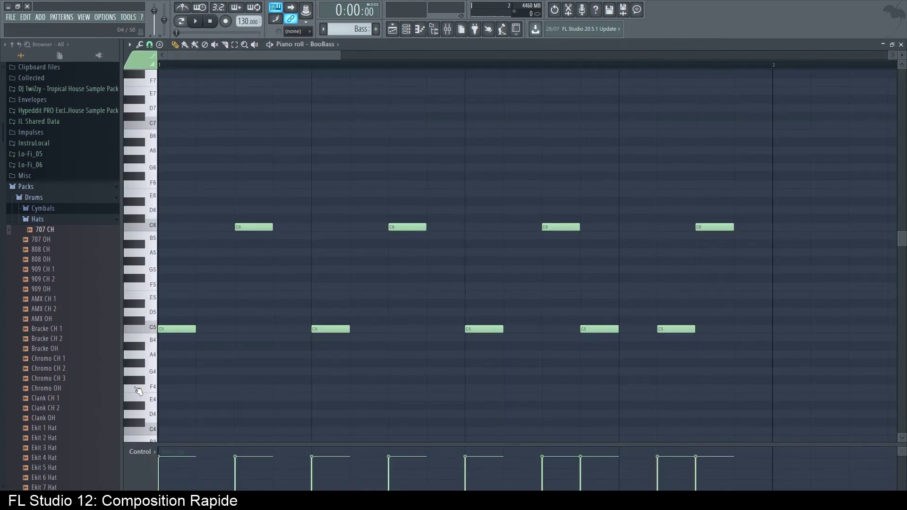
pyautogui.click(151, 327)
pyautogui.click(395, 31)
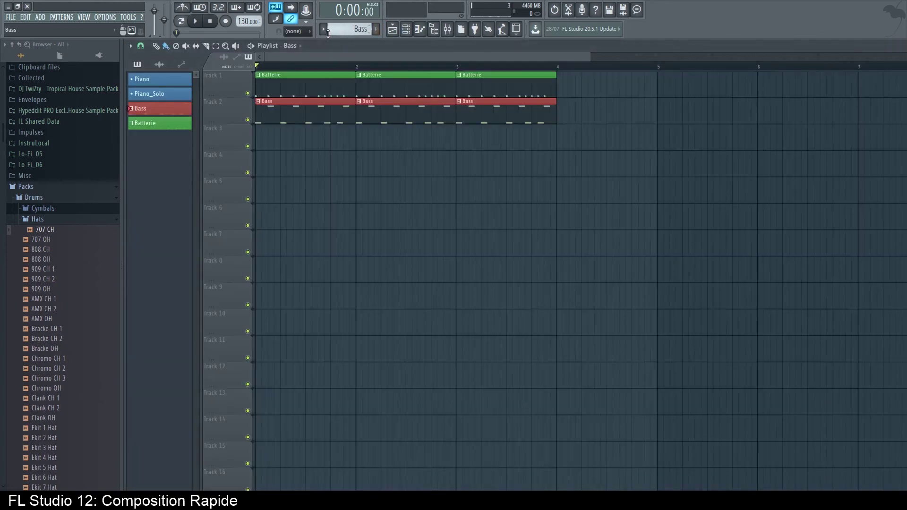
# Step: Switch to the Piano pattern and open the FL Keys channel in the piano roll
pyautogui.click(324, 30)
pyautogui.click(341, 43)
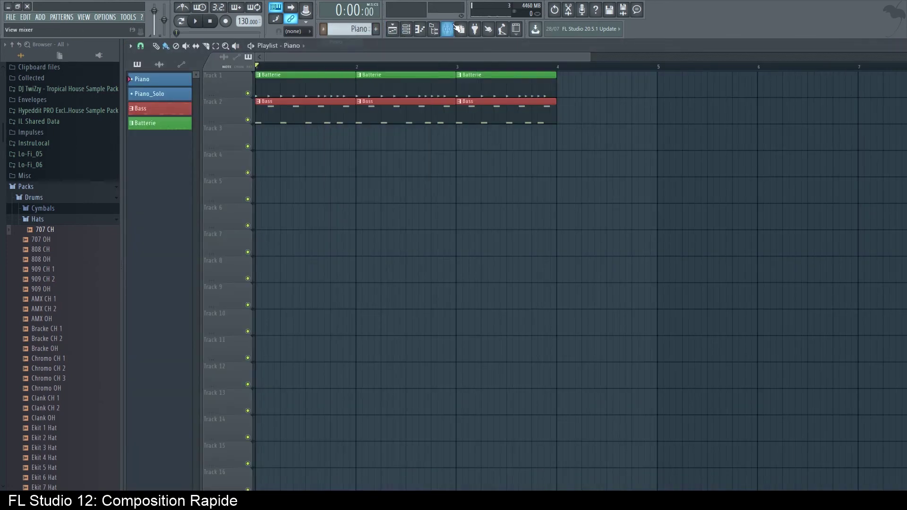
pyautogui.click(406, 28)
pyautogui.rightClick(457, 217)
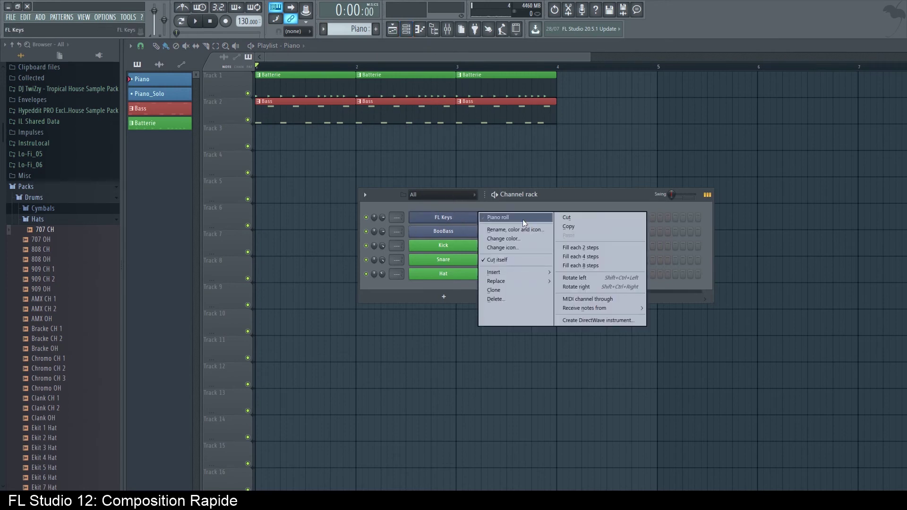
pyautogui.click(432, 216)
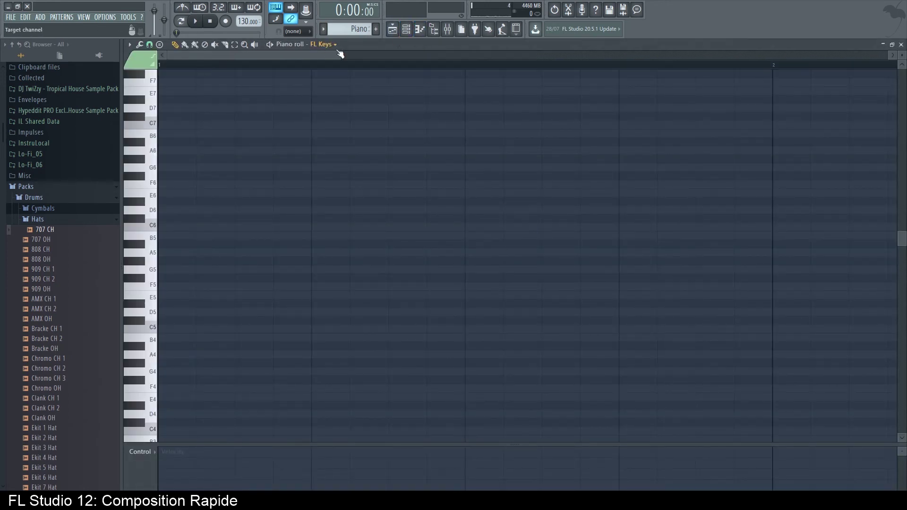
pyautogui.moveTo(339, 54)
pyautogui.mouseDown()
pyautogui.moveTo(532, 55)
pyautogui.moveTo(326, 55)
pyautogui.moveTo(334, 55)
pyautogui.mouseUp()
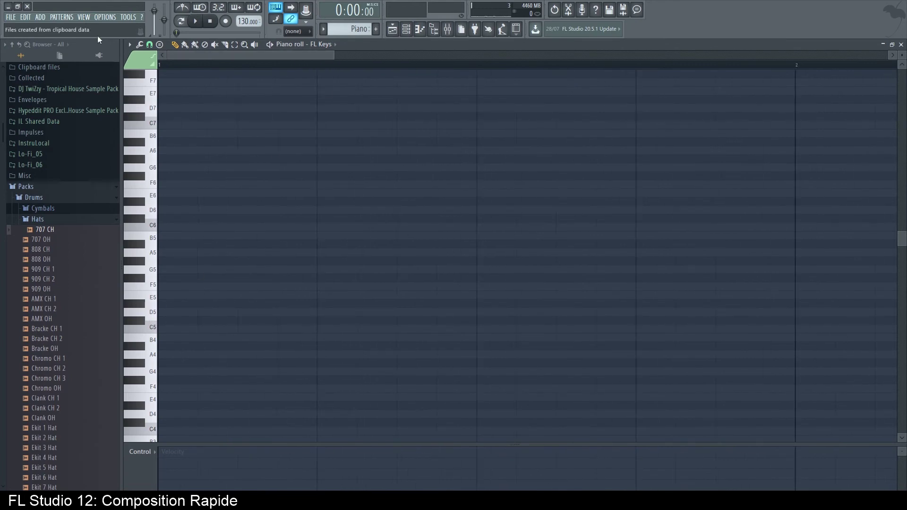
# Step: Stamp a Major chord on C6 and position it on the half beat of beat 1
pyautogui.click(129, 44)
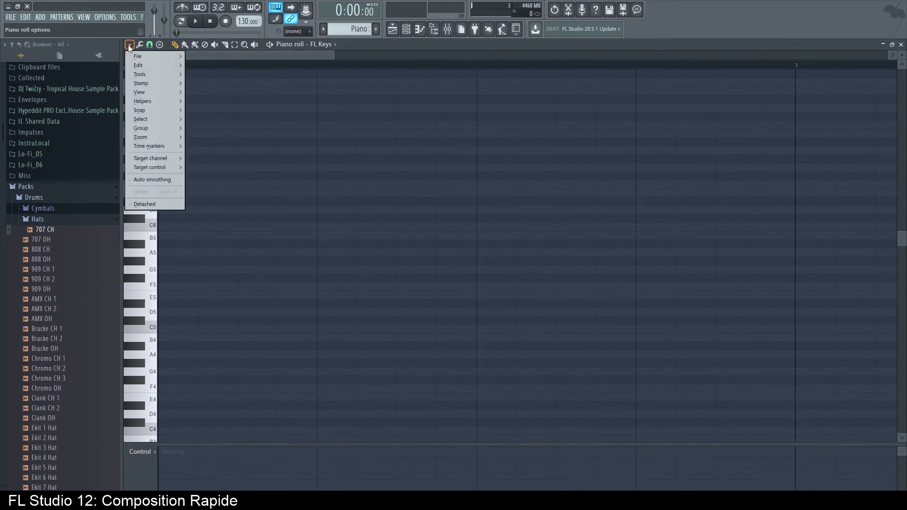
pyautogui.moveTo(145, 84)
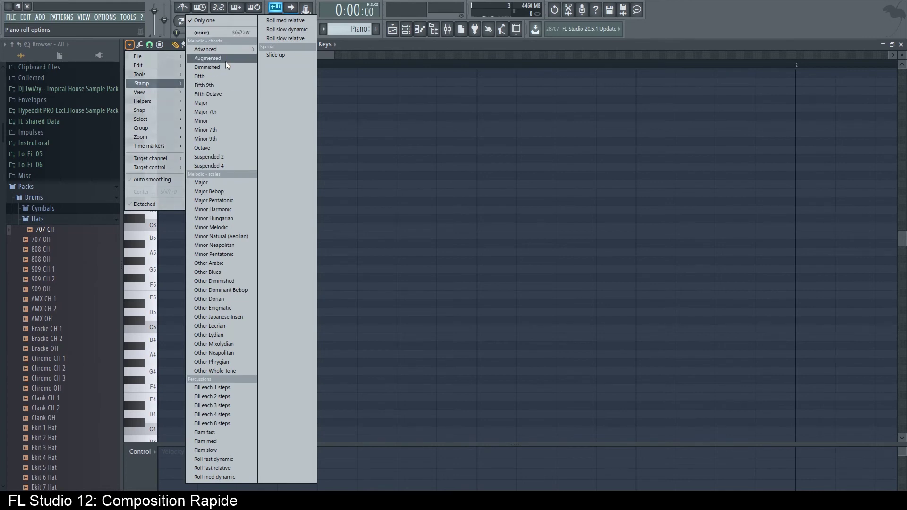
pyautogui.click(222, 98)
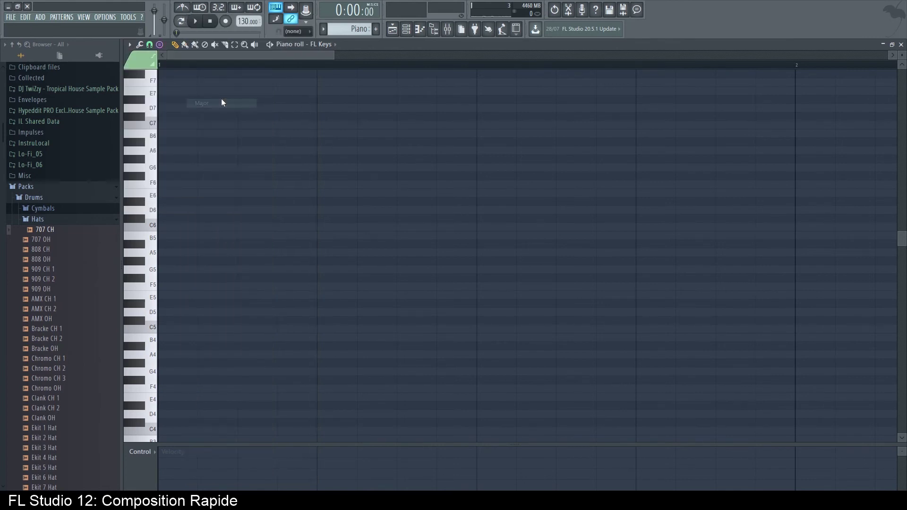
pyautogui.click(168, 227)
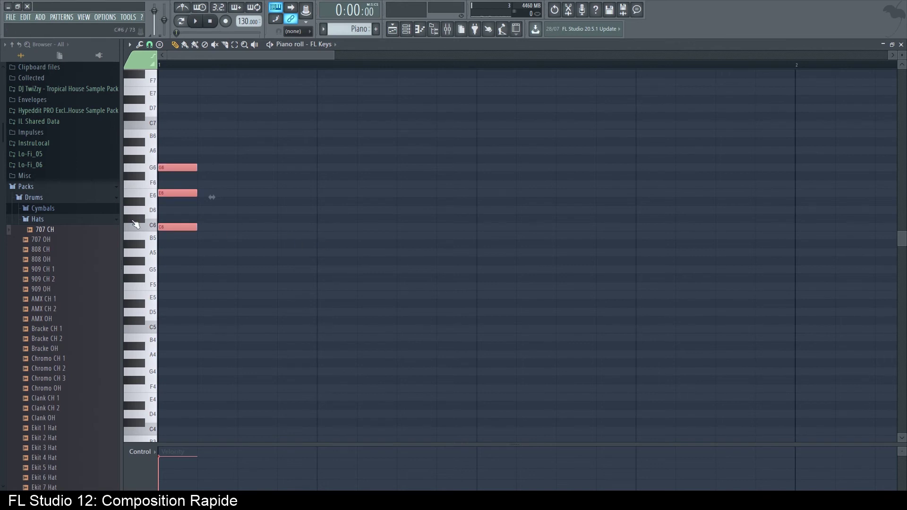
pyautogui.moveTo(173, 227); pyautogui.dragTo(253, 227)
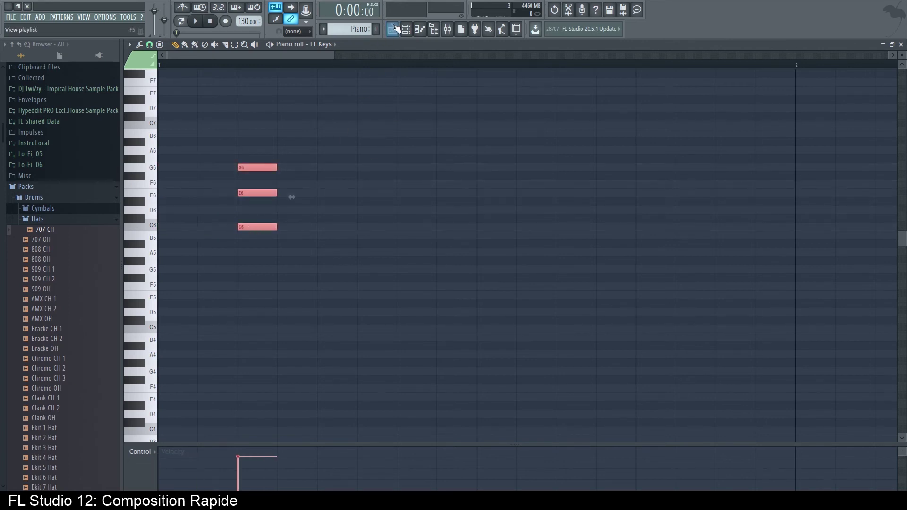
# Step: Copy the C major chord to the half beats of beats 2, 3 and 4, and return to the playlist
pyautogui.moveTo(254, 227); pyautogui.dragTo(406, 232)
pyautogui.moveTo(523, 291); pyautogui.dragTo(162, 138)
pyautogui.moveTo(252, 292); pyautogui.dragTo(556, 283)
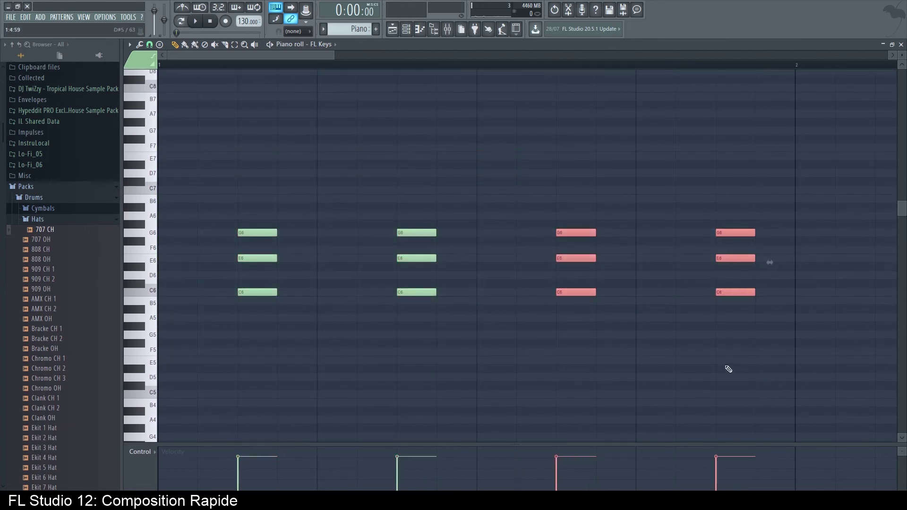
pyautogui.click(696, 367)
pyautogui.click(393, 30)
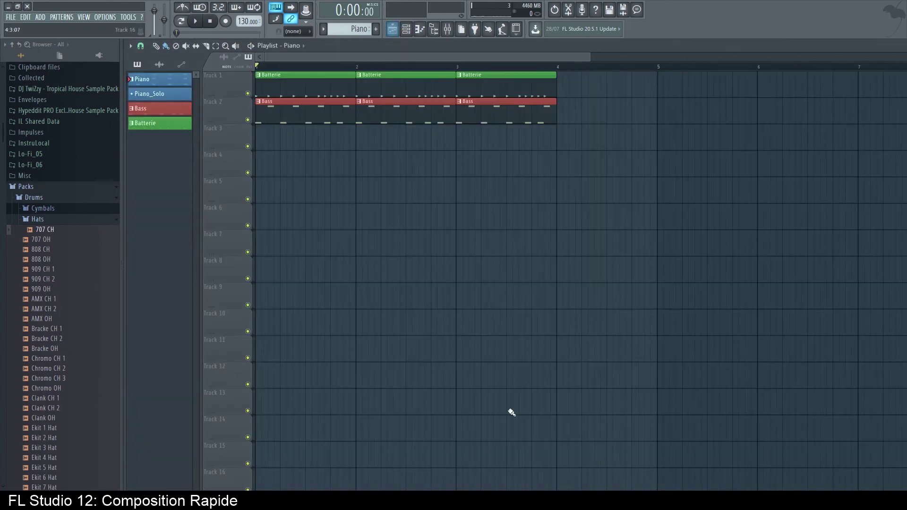
# Step: Place a Piano clip at the start of Track 3 and compare its notes with the Batterie and Bass clips above
pyautogui.click(280, 139)
pyautogui.moveTo(290, 142); pyautogui.dragTo(270, 142)
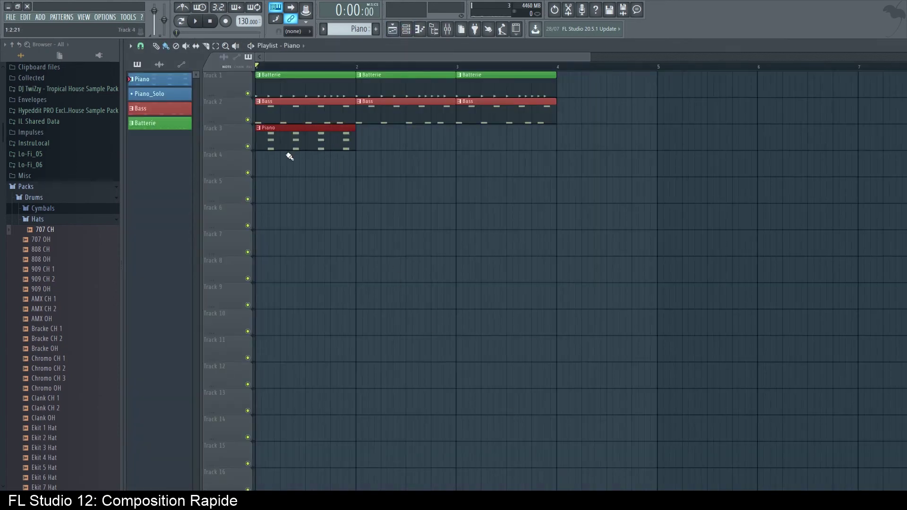
pyautogui.scroll(6, 283, 170)
pyautogui.moveTo(293, 172); pyautogui.dragTo(730, 227)
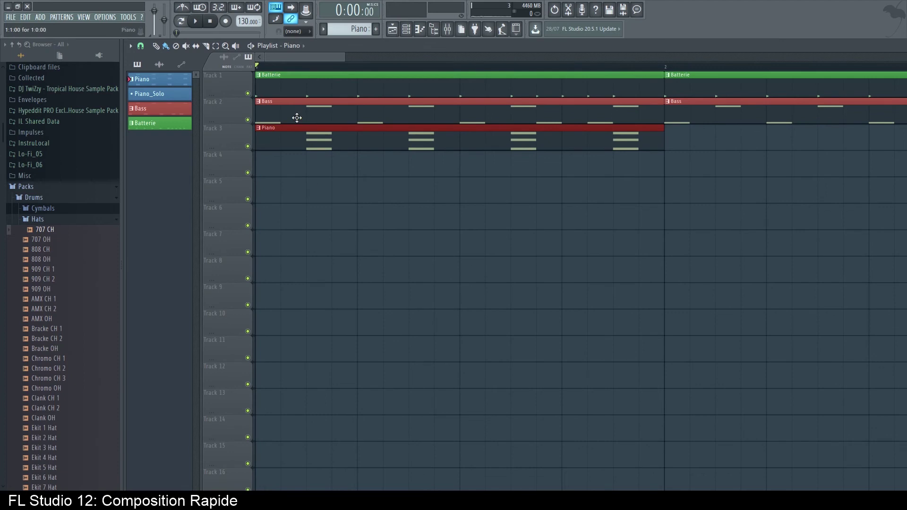
pyautogui.moveTo(315, 229); pyautogui.dragTo(308, 96)
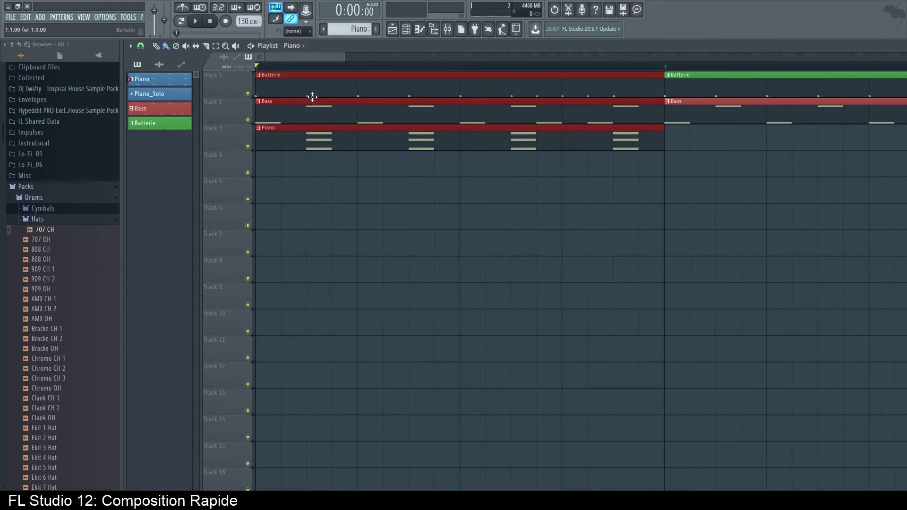
pyautogui.click(300, 127)
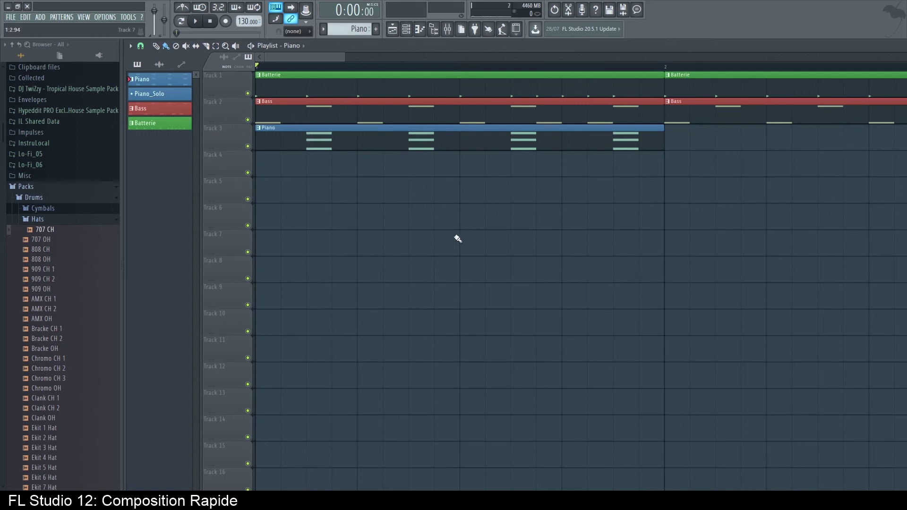
# Step: Repeat the Piano clip in bars 2 and 3 of Track 3 and play the arrangement
pyautogui.scroll(-3, 448, 234)
pyautogui.press('space')
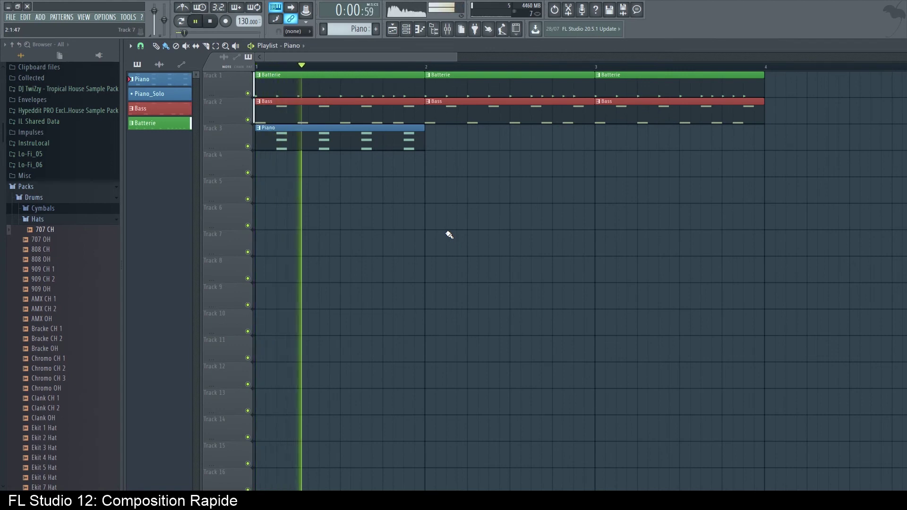
pyautogui.press('space')
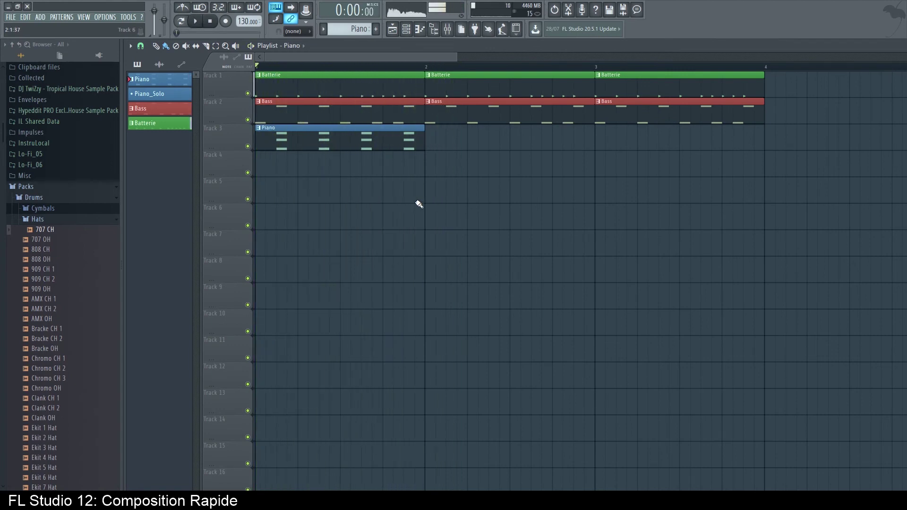
pyautogui.moveTo(353, 146)
pyautogui.mouseDown()
pyautogui.moveTo(737, 144)
pyautogui.moveTo(664, 144)
pyautogui.mouseUp()
pyautogui.press('space')
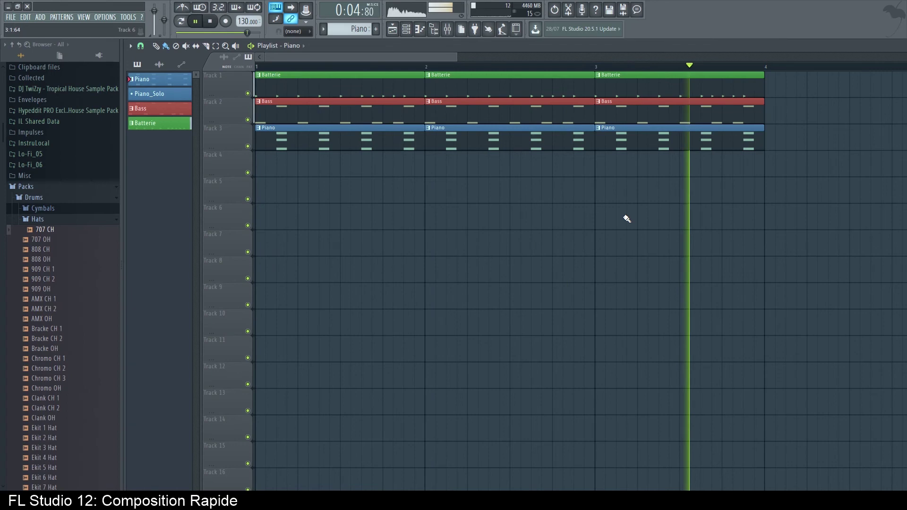
pyautogui.press('space')
# Step: Delete the Piano, Bass and Batterie clips in bar 3 of the playlist
pyautogui.scroll(-2, 627, 219)
pyautogui.rightClick(515, 137)
pyautogui.rightClick(513, 111)
pyautogui.rightClick(510, 85)
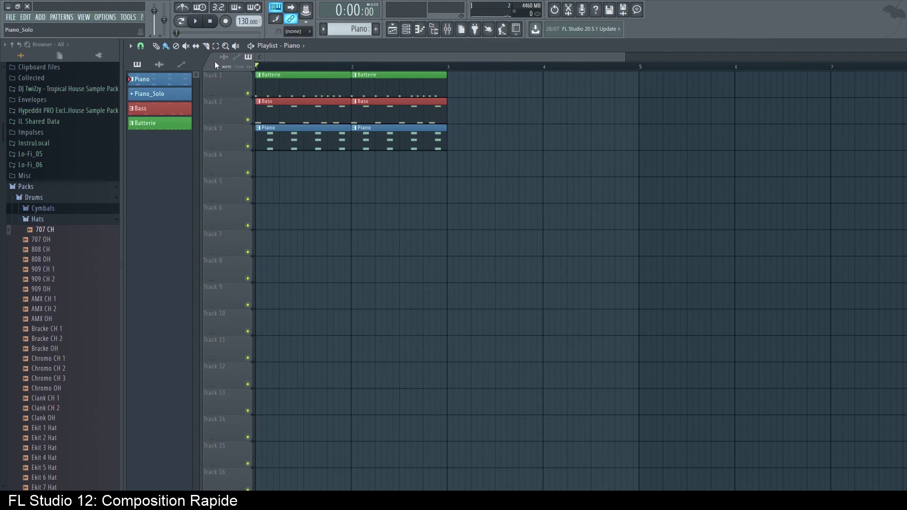
# Step: Open the Piano_Solo pattern in the piano roll and place C7, E7 and G7 on the first three steps of bar 1
pyautogui.click(144, 94)
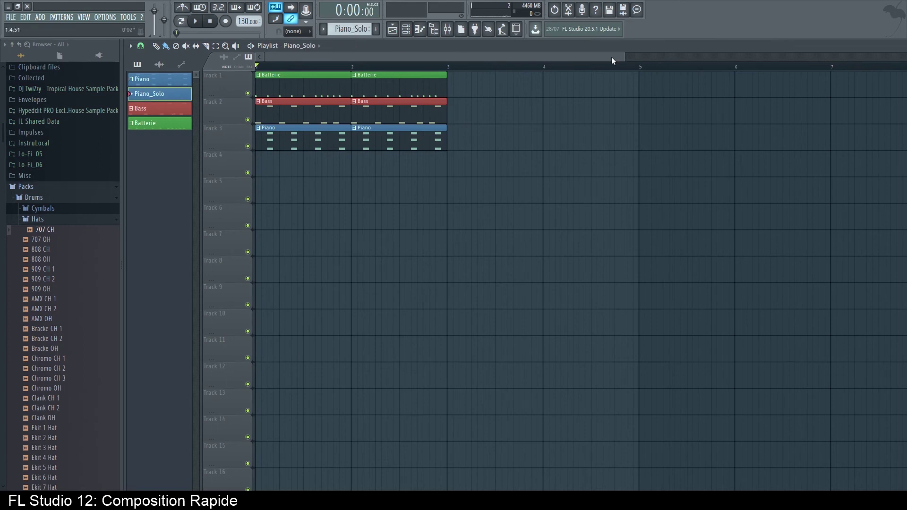
pyautogui.click(419, 29)
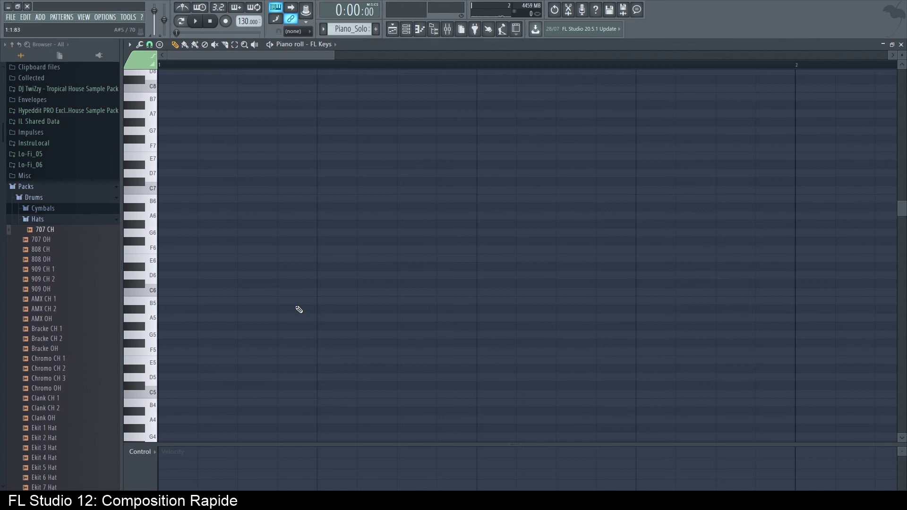
pyautogui.click(163, 191)
pyautogui.moveTo(201, 165); pyautogui.dragTo(201, 156)
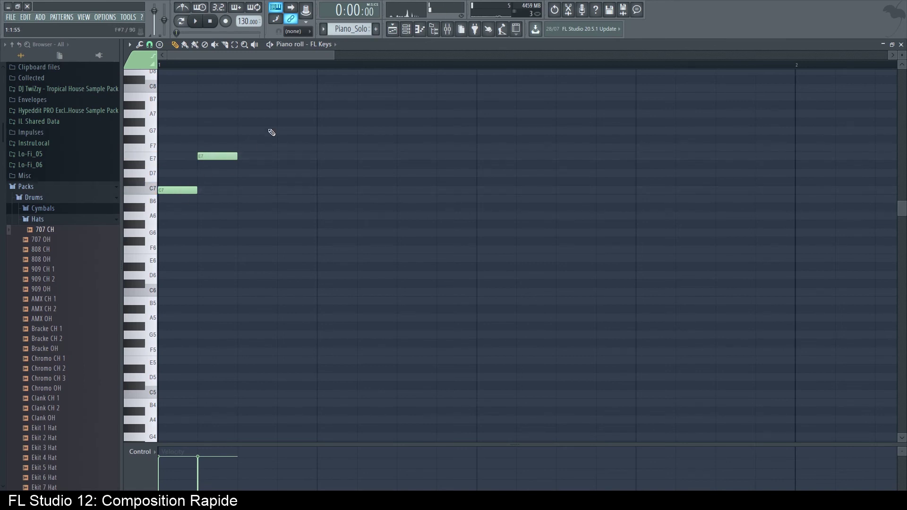
pyautogui.click(248, 114)
pyautogui.moveTo(247, 114); pyautogui.dragTo(248, 129)
# Step: Audition the C7, E7 and G7 notes and try out melody ideas on the FL Keys channel
pyautogui.click(184, 190)
pyautogui.click(214, 156)
pyautogui.click(252, 132)
pyautogui.press('v')
pyautogui.press('z')
pyautogui.press('v')
pyautogui.press('n')
pyautogui.press('z')
pyautogui.press('n')
pyautogui.press('b')
pyautogui.press('z')
pyautogui.press('v')
pyautogui.press('b')
pyautogui.press('c')
pyautogui.press('b')
pyautogui.press('z')
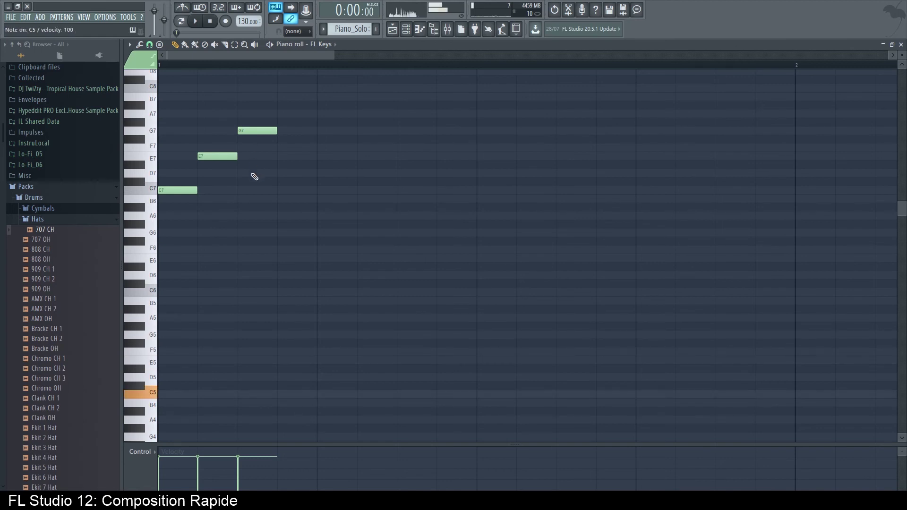
pyautogui.press('b')
pyautogui.click(223, 156)
pyautogui.click(251, 131)
# Step: Continue the bar 1 melody with G7 on beat 2, E7 half a beat on, G7 on beat 3, E7 half a beat on, and C7 on beat 4
pyautogui.click(320, 131)
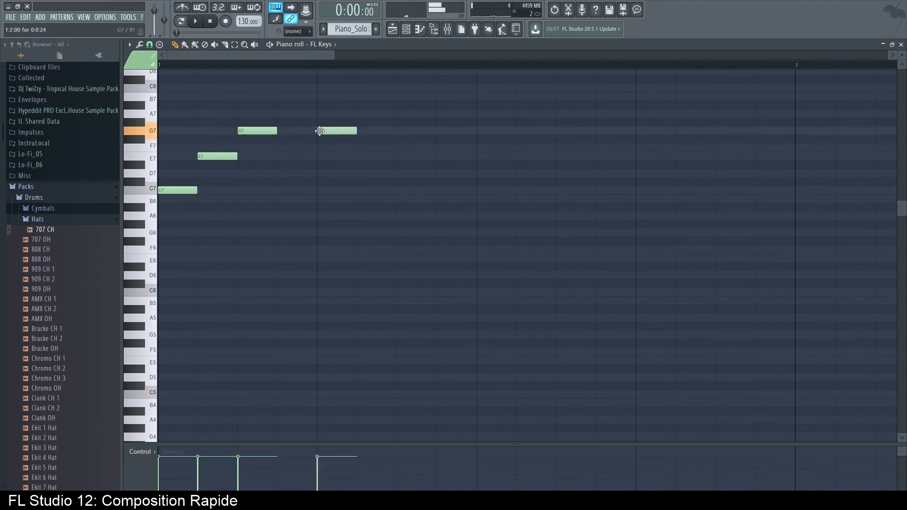
pyautogui.click(410, 148)
pyautogui.click(402, 157)
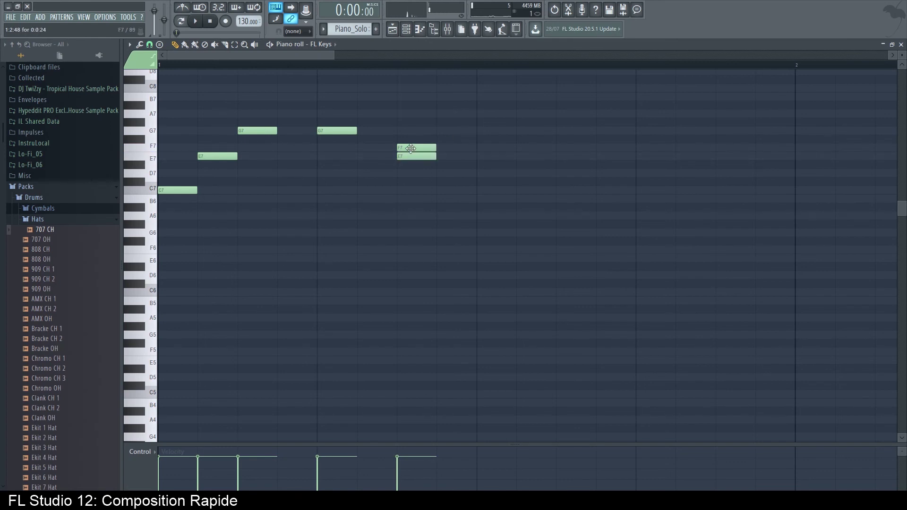
pyautogui.rightClick(422, 147)
pyautogui.click(480, 138)
pyautogui.rightClick(486, 137)
pyautogui.click(486, 131)
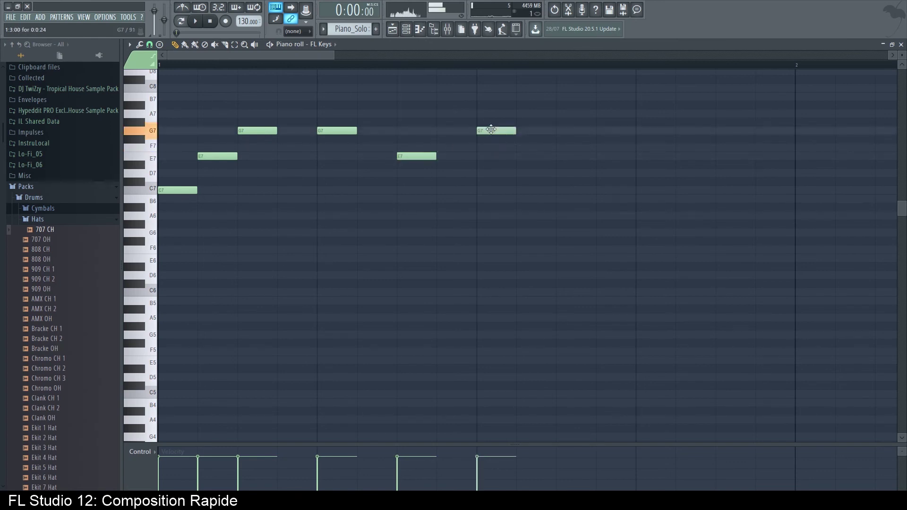
pyautogui.click(560, 157)
pyautogui.click(639, 198)
pyautogui.click(647, 190)
pyautogui.rightClick(656, 198)
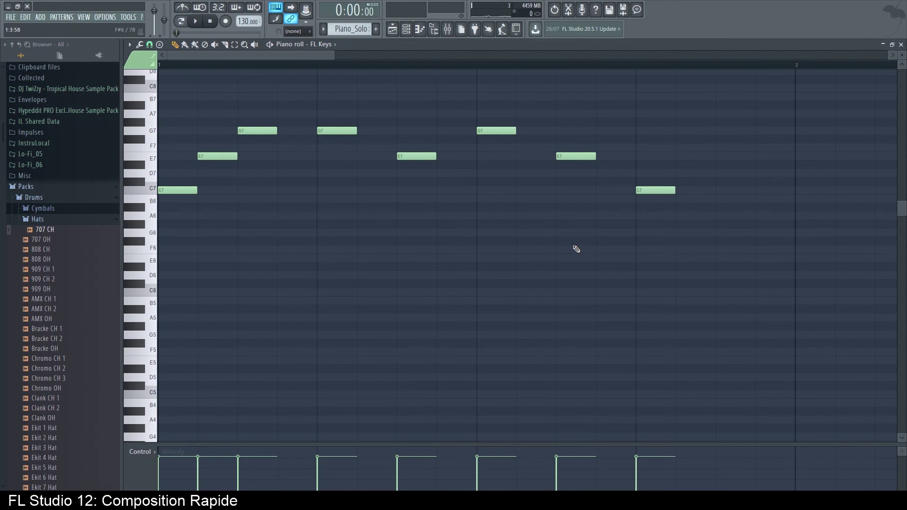
# Step: Play the solo melody, copy all its bar 1 notes to bar 2 and listen to the result
pyautogui.scroll(-5, 576, 248)
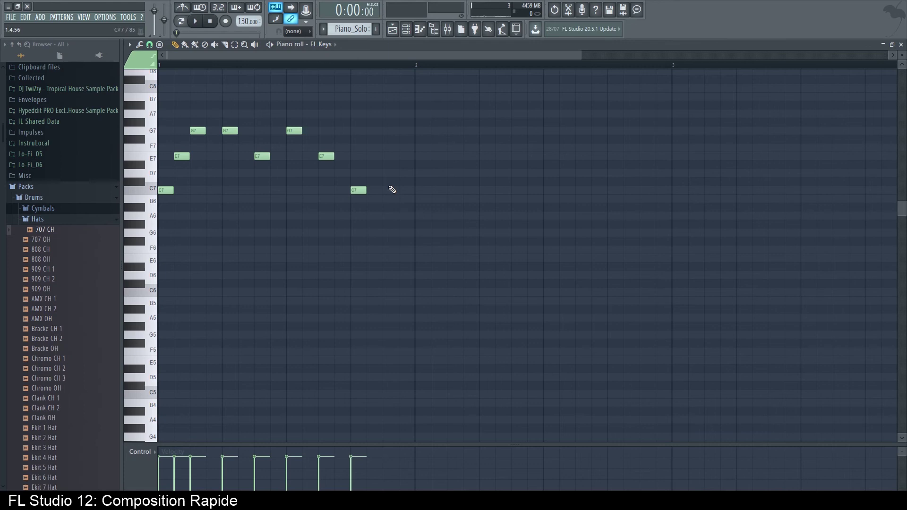
pyautogui.click(270, 44)
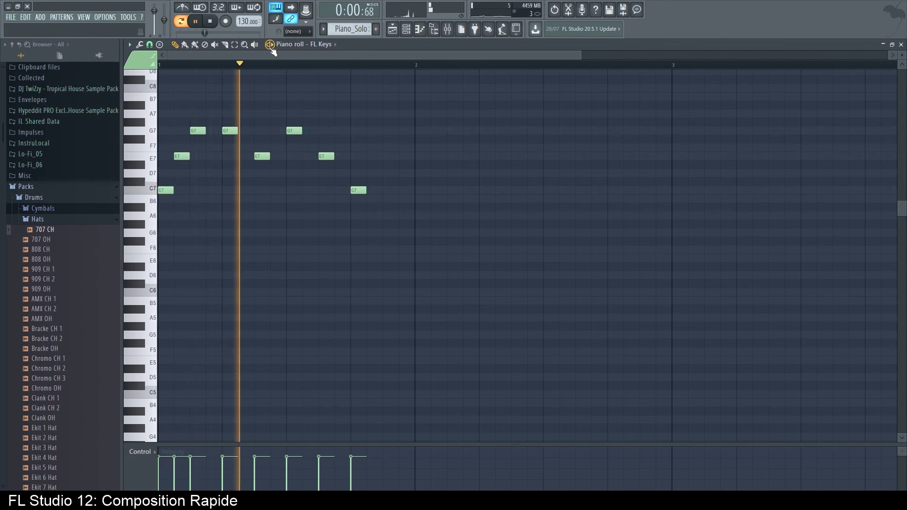
pyautogui.press('space')
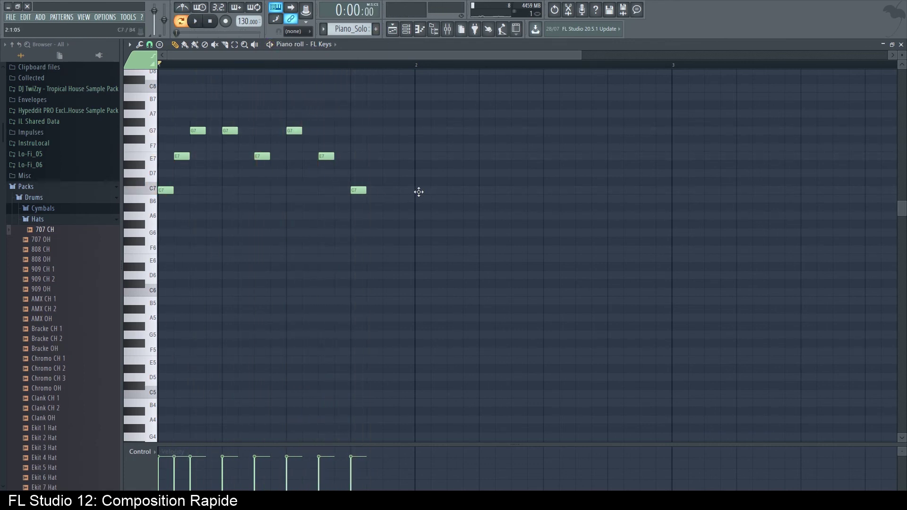
pyautogui.moveTo(477, 252); pyautogui.dragTo(159, 127)
pyautogui.moveTo(168, 192); pyautogui.dragTo(424, 191)
pyautogui.hotkey('ctrl', 'd')
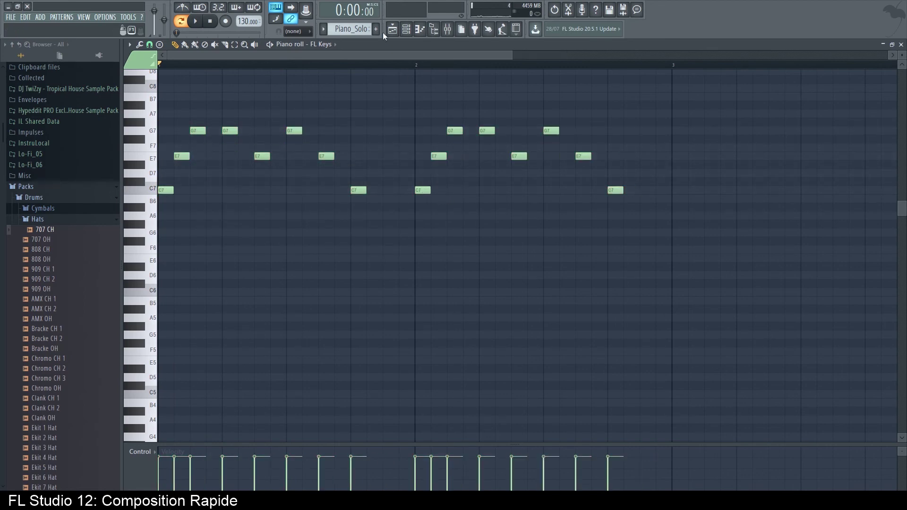
pyautogui.press('space')
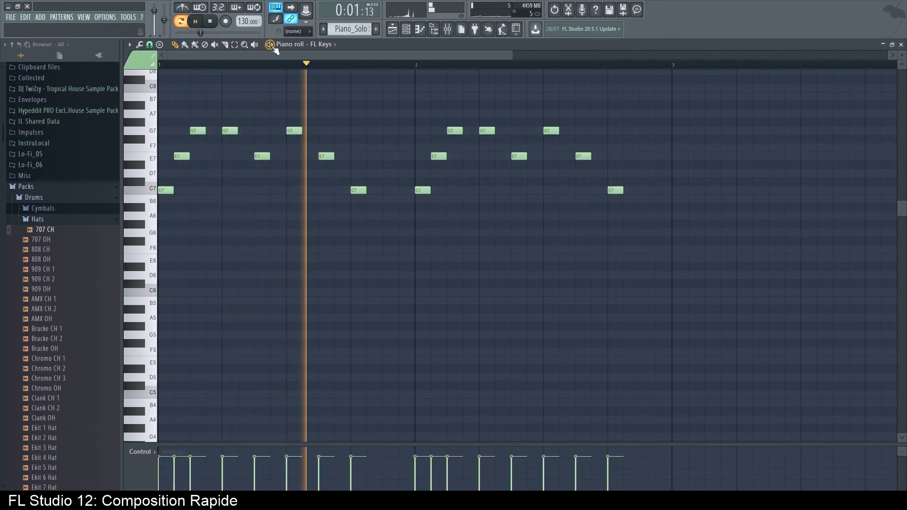
pyautogui.press('space')
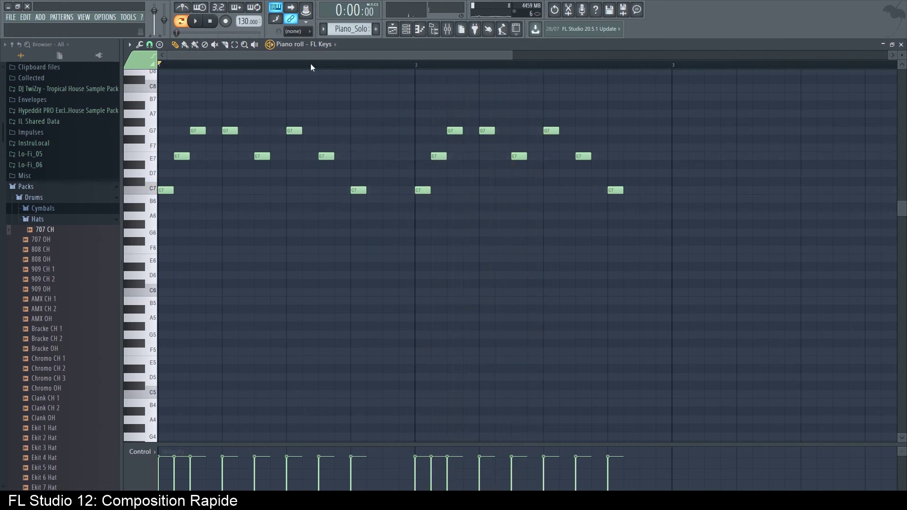
# Step: Replace the last E7 and C7 notes of bar 2 with A7 and G7 in the same positions, and play the melody
pyautogui.click(596, 114)
pyautogui.click(628, 131)
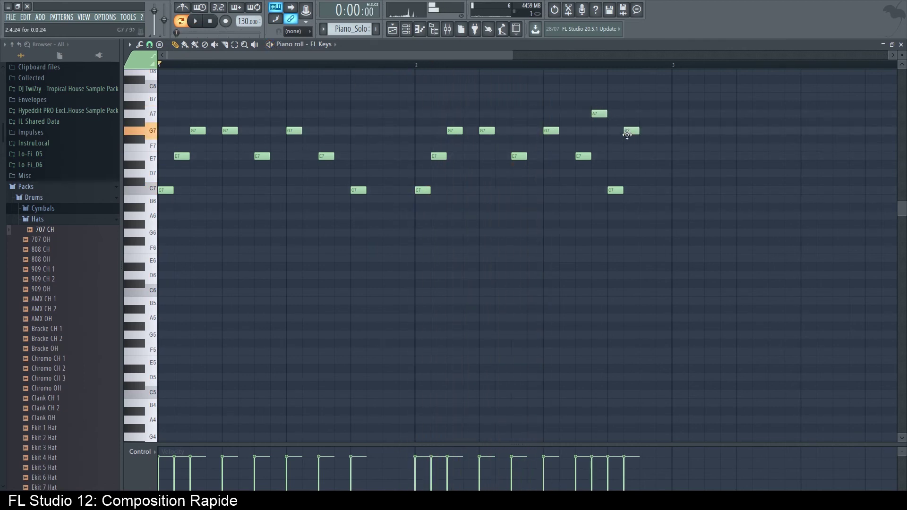
pyautogui.moveTo(601, 117); pyautogui.dragTo(585, 116)
pyautogui.rightClick(614, 189)
pyautogui.rightClick(587, 157)
pyautogui.press('space')
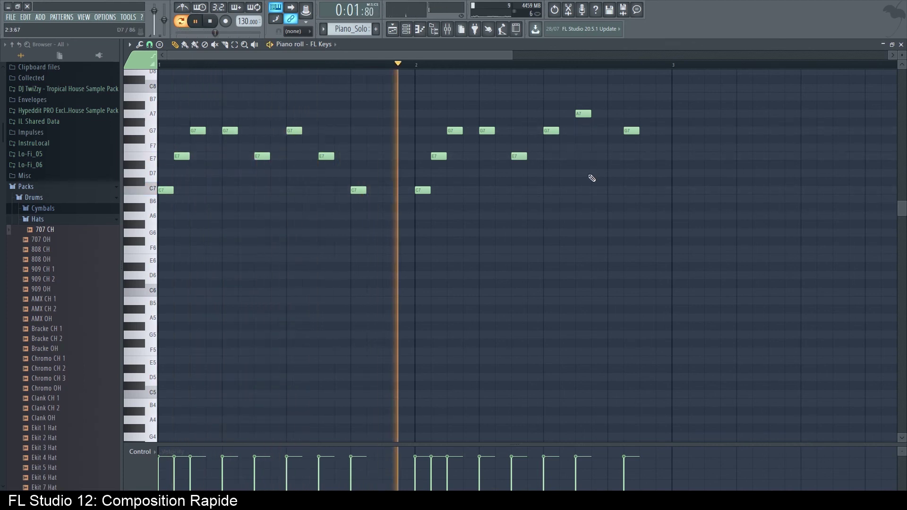
pyautogui.press('space')
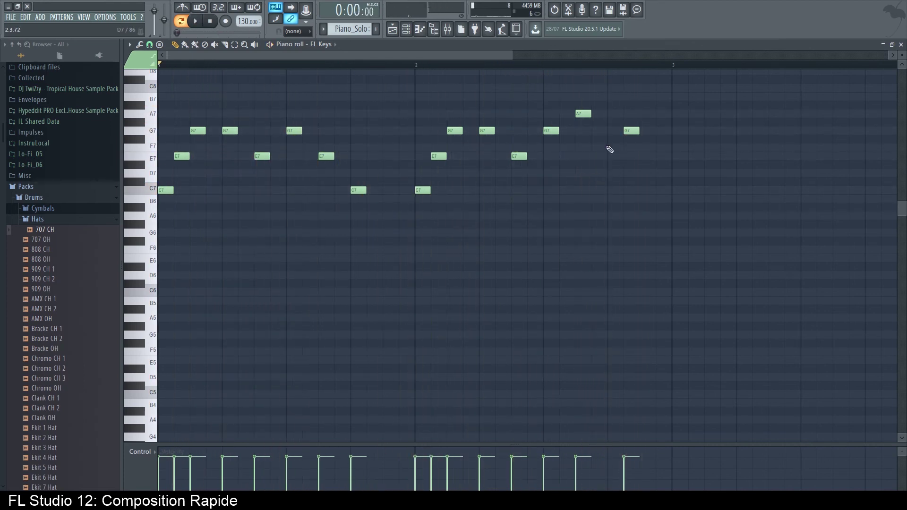
pyautogui.moveTo(631, 129); pyautogui.dragTo(614, 129)
pyautogui.press('space')
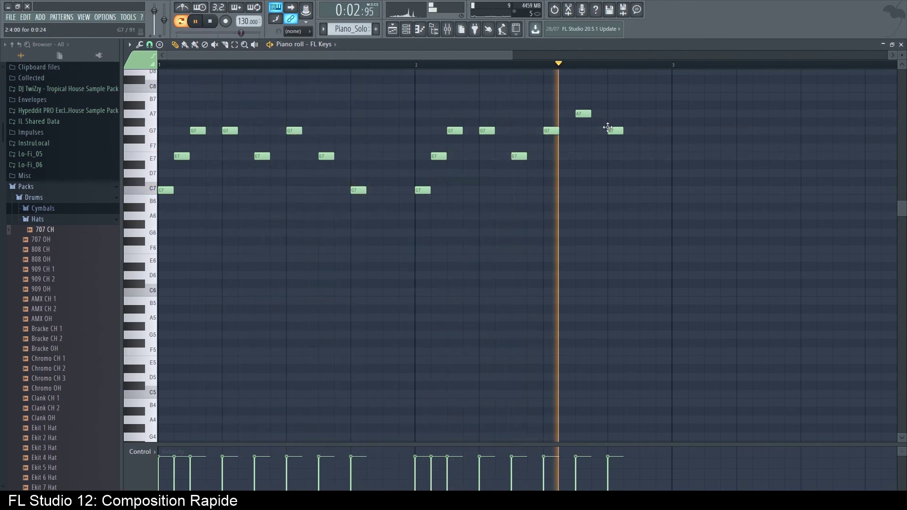
pyautogui.press('space')
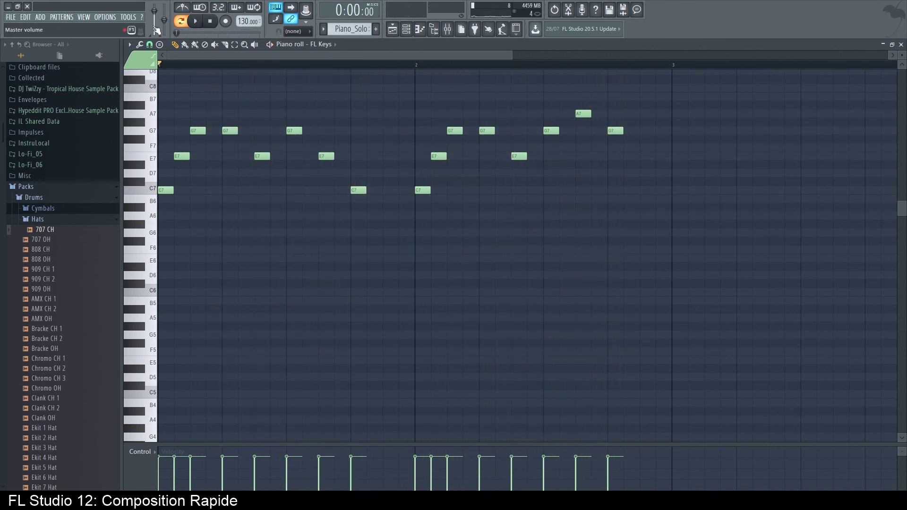
# Step: Return to the playlist and place the Piano_Solo clip at the start of Track 4
pyautogui.click(400, 34)
pyautogui.moveTo(283, 163); pyautogui.dragTo(247, 158)
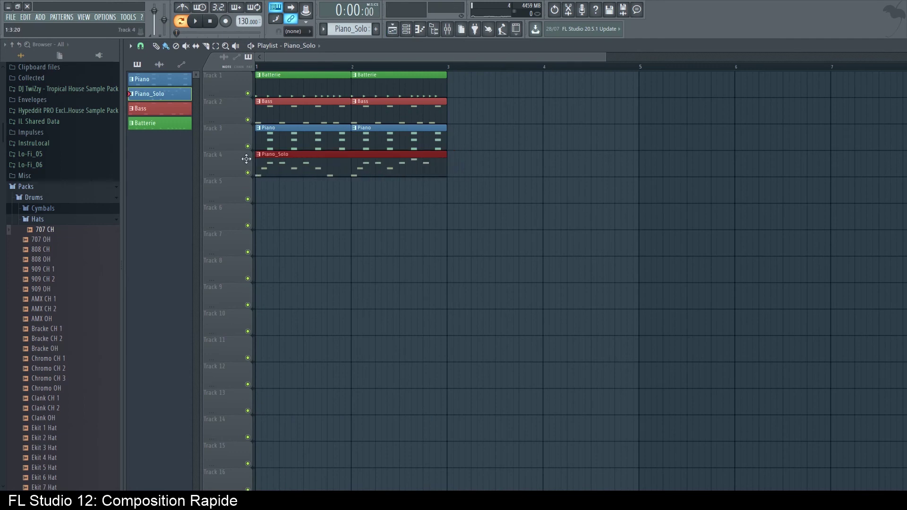
pyautogui.click(405, 29)
pyautogui.click(406, 29)
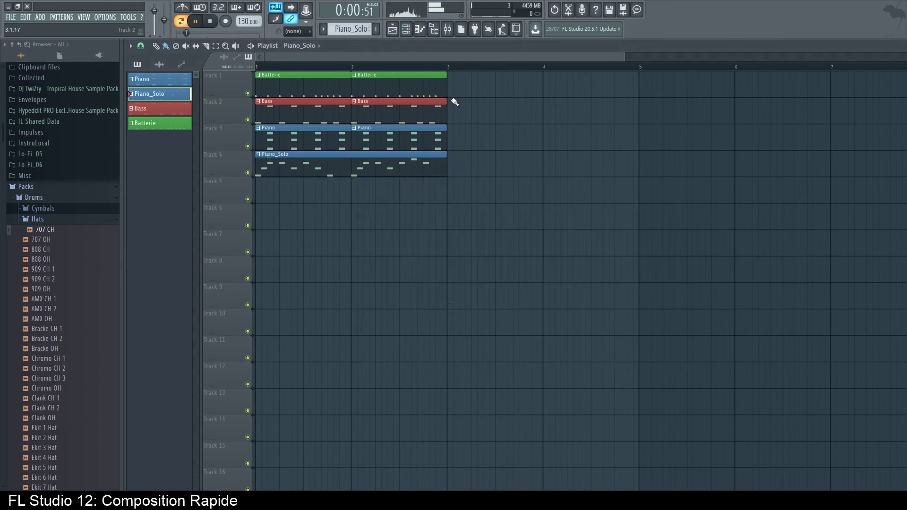
# Step: Clear the timeline selection and play the full arrangement in song mode from bar 1
pyautogui.moveTo(358, 68); pyautogui.dragTo(267, 71)
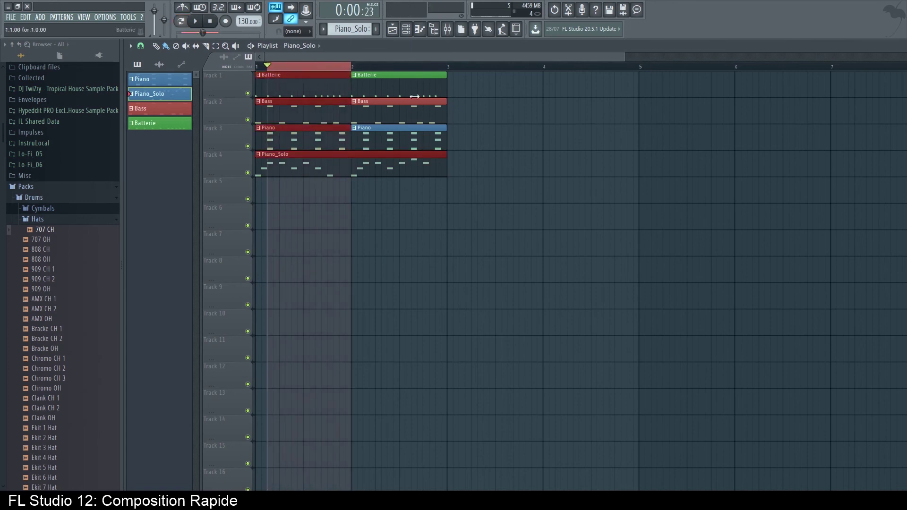
pyautogui.rightClick(301, 69)
pyautogui.moveTo(299, 69); pyautogui.dragTo(251, 70)
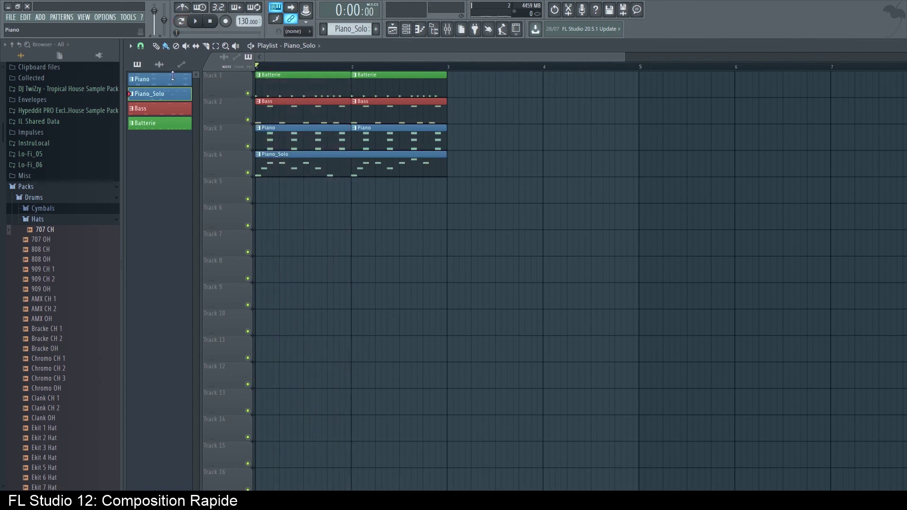
pyautogui.press('space')
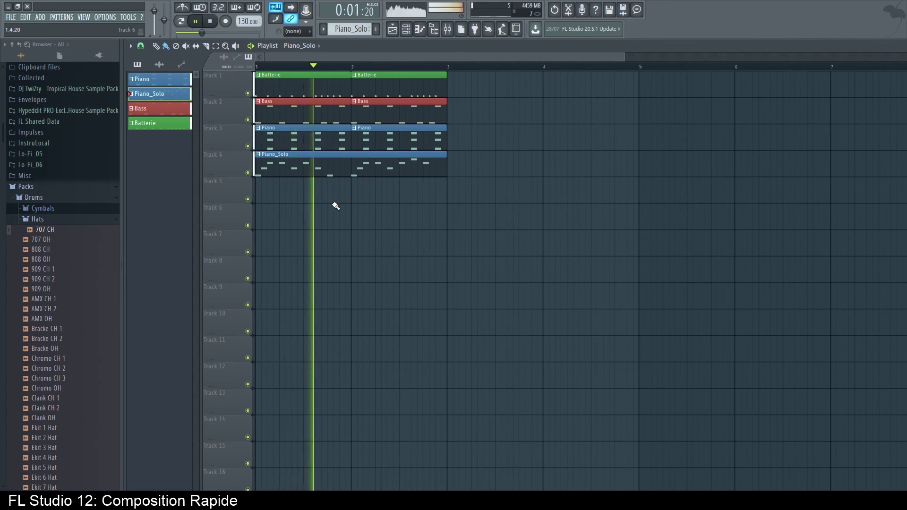
pyautogui.press('space')
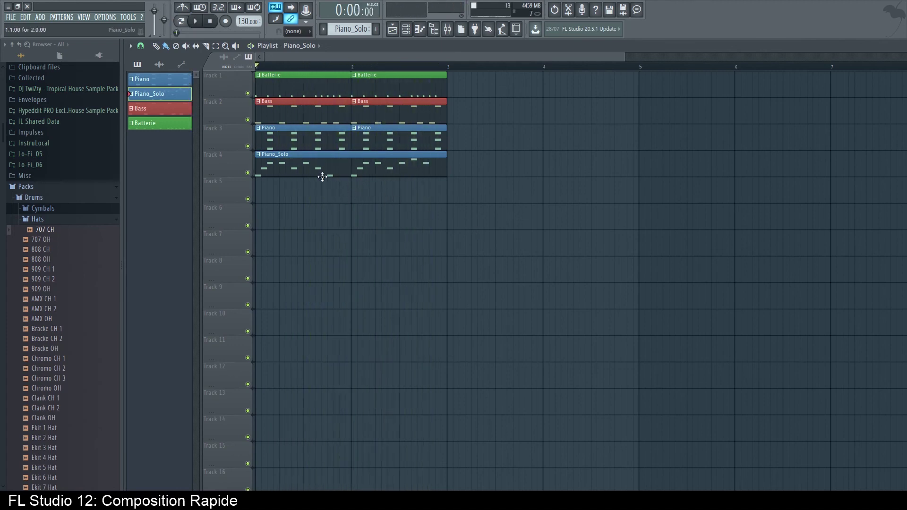
pyautogui.press('space')
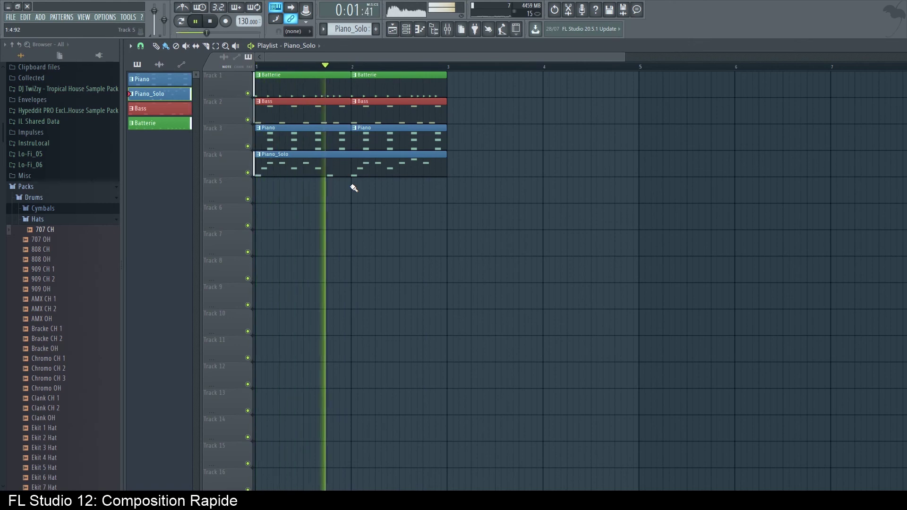
pyautogui.press('space')
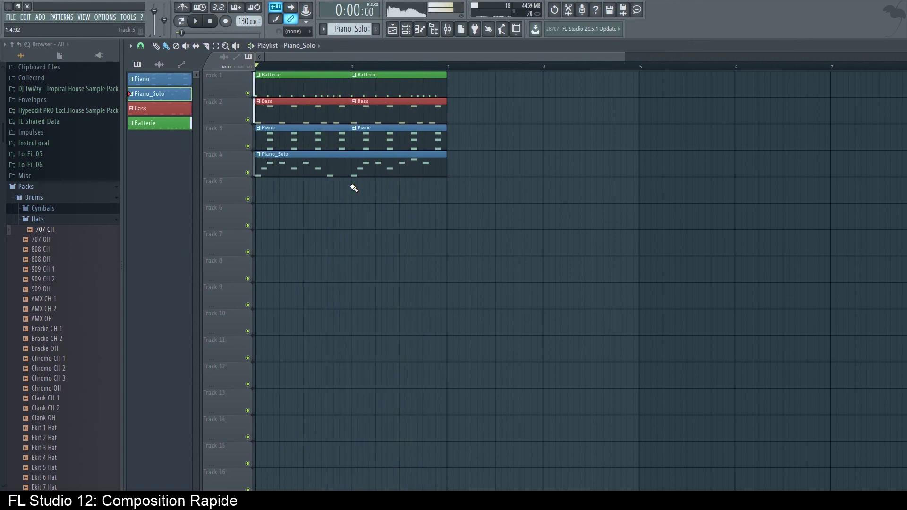
# Step: Move the last G7 note in bar 2 of Piano_Solo to directly after the A7, and play the arrangement from the playlist
pyautogui.doubleClick(409, 173)
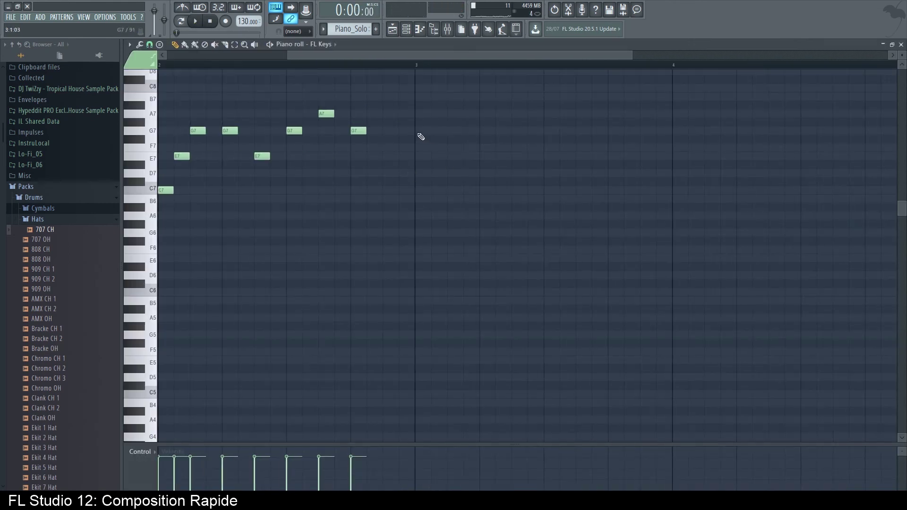
pyautogui.moveTo(362, 130); pyautogui.dragTo(346, 130)
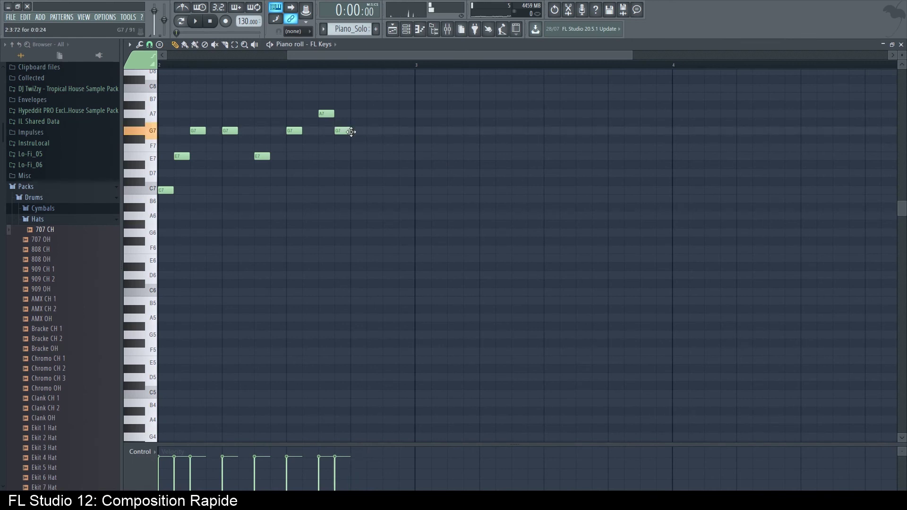
pyautogui.click(393, 30)
pyautogui.press('space')
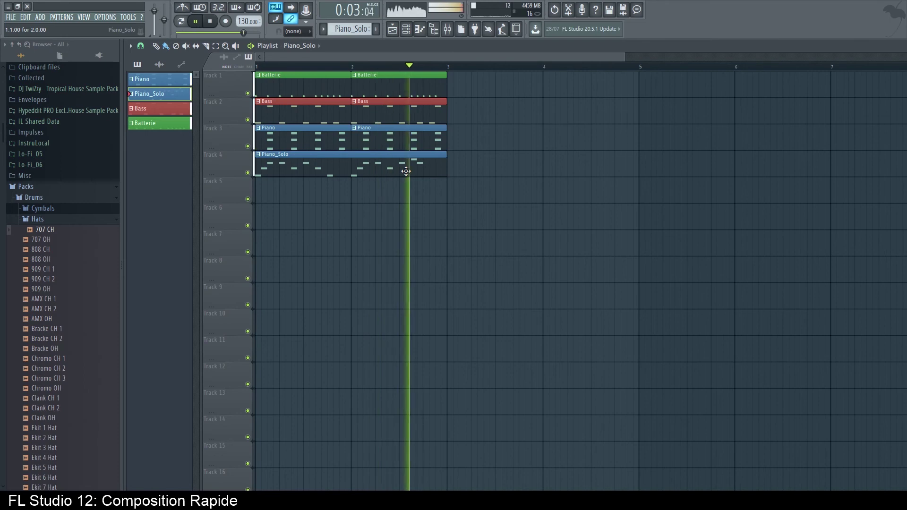
pyautogui.press('space')
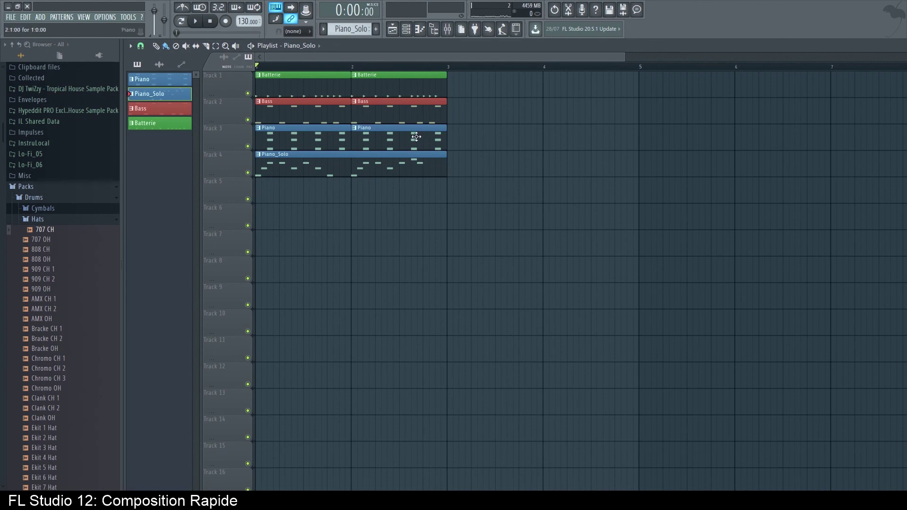
# Step: Copy the Piano pattern's bar 1 chords to bar 2, transposed up to F6, A6 and C7
pyautogui.doubleClick(328, 138)
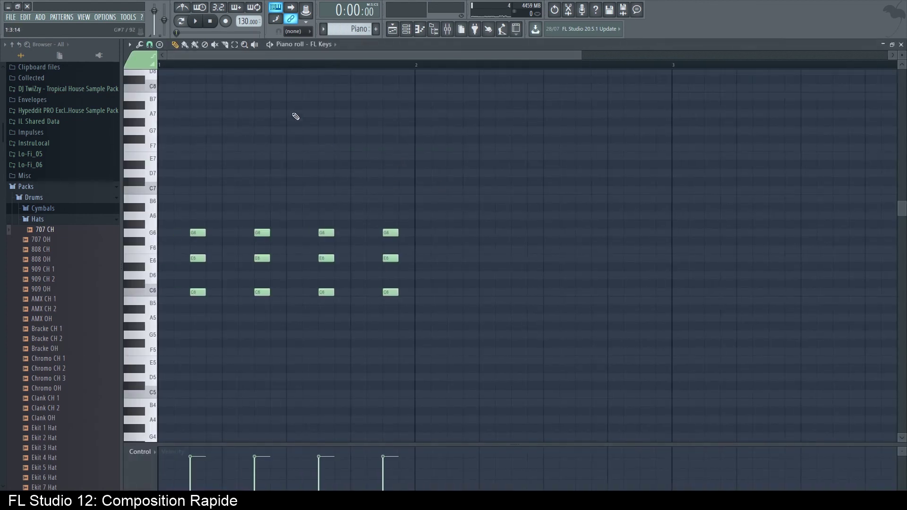
pyautogui.moveTo(561, 390); pyautogui.dragTo(181, 137)
pyautogui.moveTo(197, 290); pyautogui.dragTo(456, 248)
pyautogui.scroll(5, 460, 273)
pyautogui.scroll(4, 434, 260)
pyautogui.scroll(-8, 538, 284)
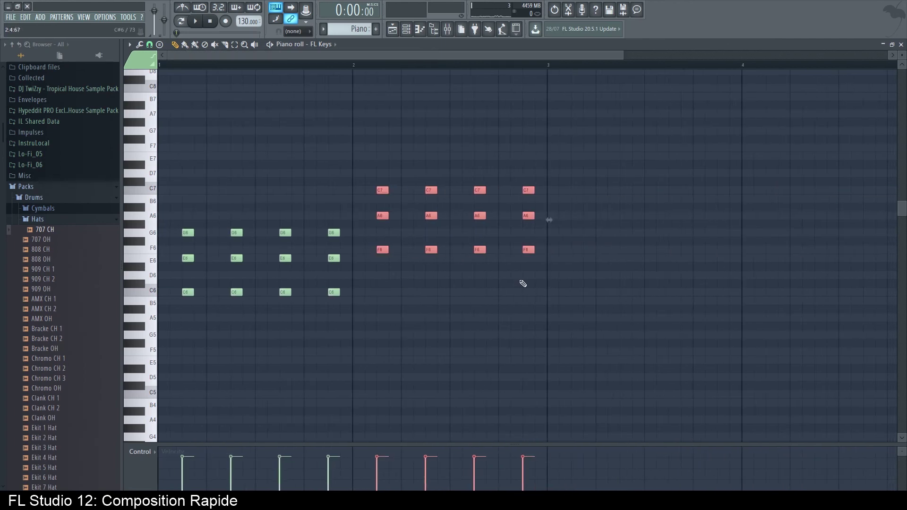
pyautogui.scroll(4, 425, 236)
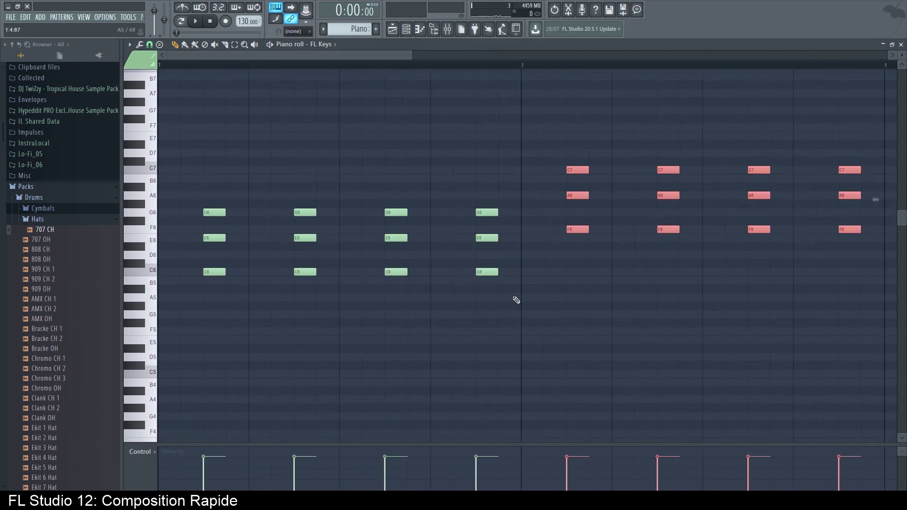
# Step: Examine the notes of the Piano_Solo and Bass patterns from the playlist
pyautogui.click(392, 30)
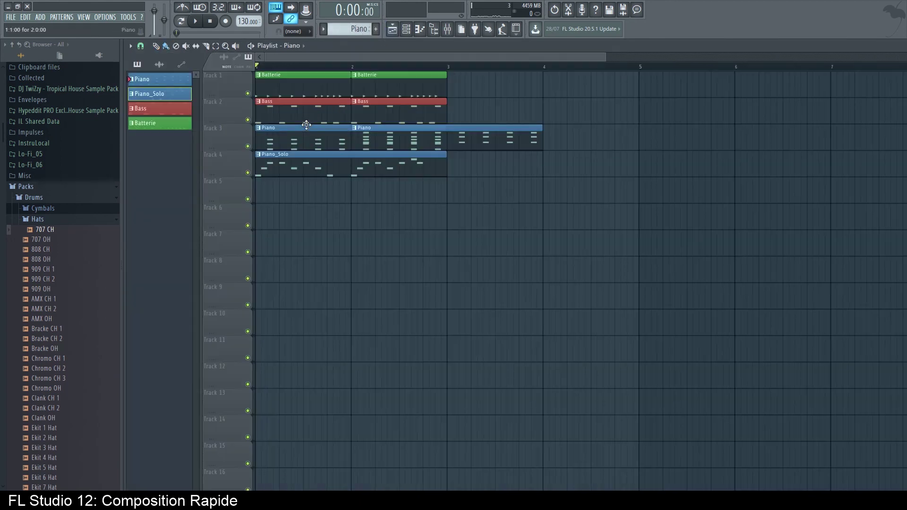
pyautogui.doubleClick(305, 170)
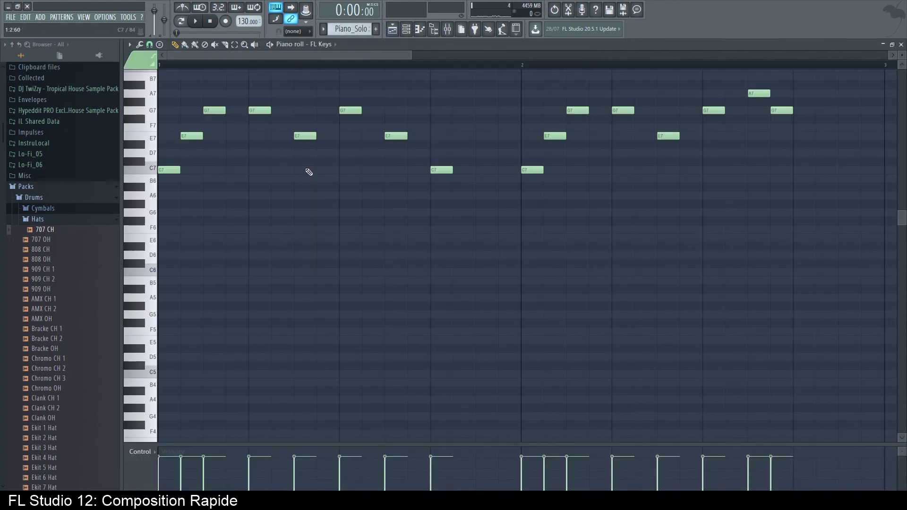
pyautogui.click(393, 31)
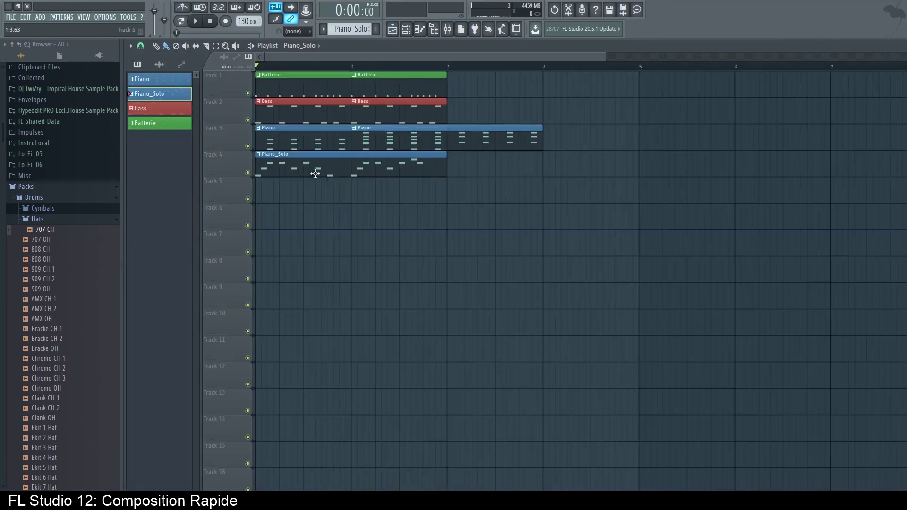
pyautogui.doubleClick(287, 114)
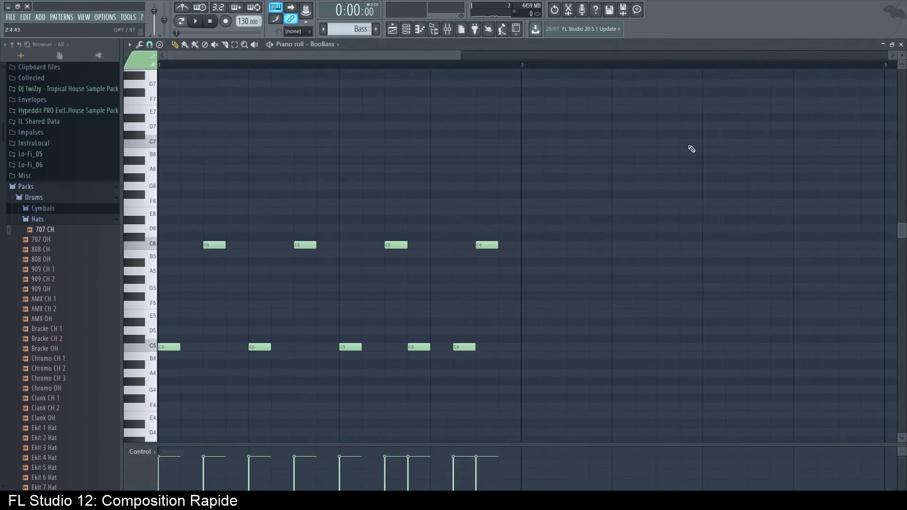
# Step: Return to the playlist and delete the second Piano clip from Track 3
pyautogui.click(392, 30)
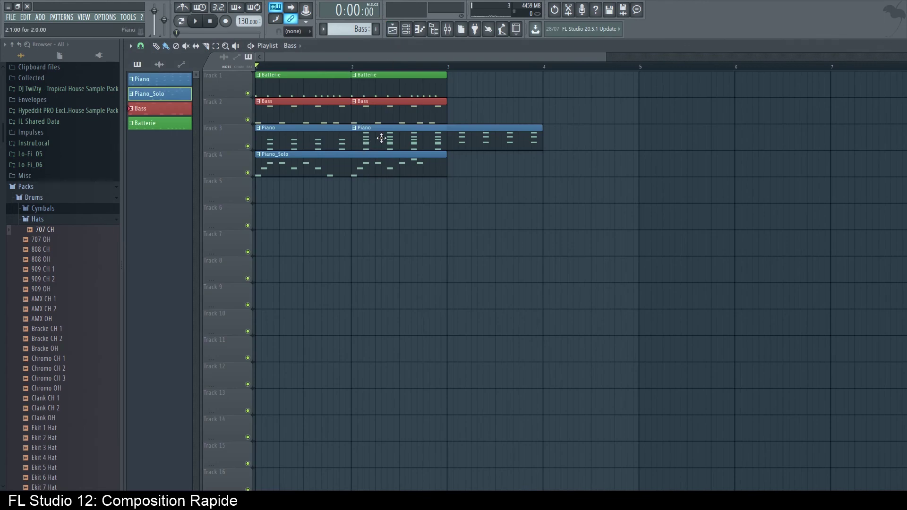
pyautogui.moveTo(381, 138); pyautogui.dragTo(534, 133)
pyautogui.rightClick(532, 139)
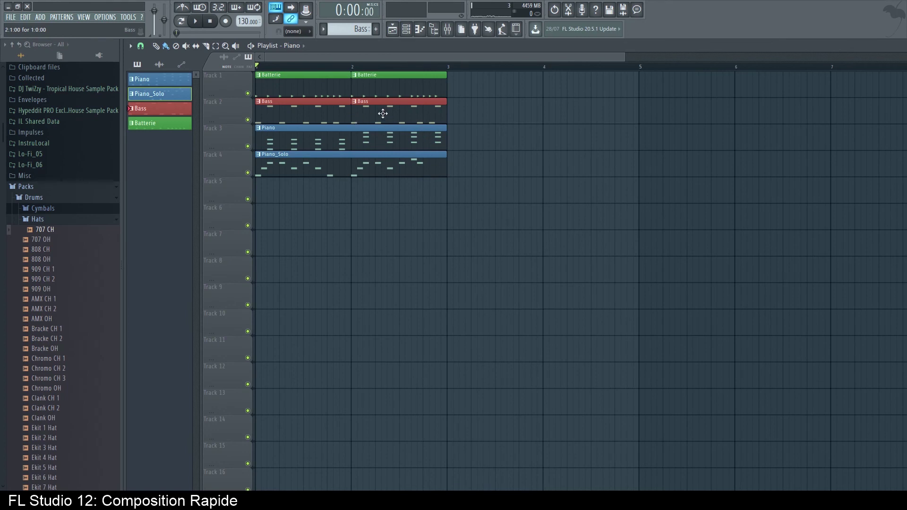
# Step: Copy the Bass pattern's bar 1 notes to bar 2, transposed up to F5 and F6
pyautogui.doubleClick(328, 121)
pyautogui.scroll(-1, 454, 166)
pyautogui.moveTo(652, 390); pyautogui.dragTo(154, 188)
pyautogui.moveTo(160, 325); pyautogui.dragTo(521, 282)
pyautogui.keyDown('ctrl'); pyautogui.click(538, 343); pyautogui.keyUp('ctrl')
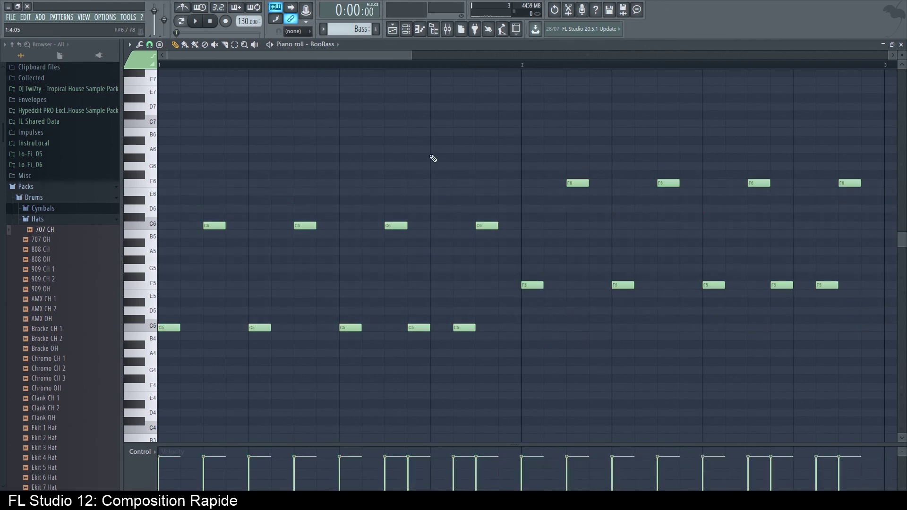
pyautogui.scroll(-2, 437, 170)
# Step: Copy the Piano_Solo melody from bars 1 and 2 to bars 3 and 4, transposed up to start on F7
pyautogui.click(392, 29)
pyautogui.doubleClick(330, 172)
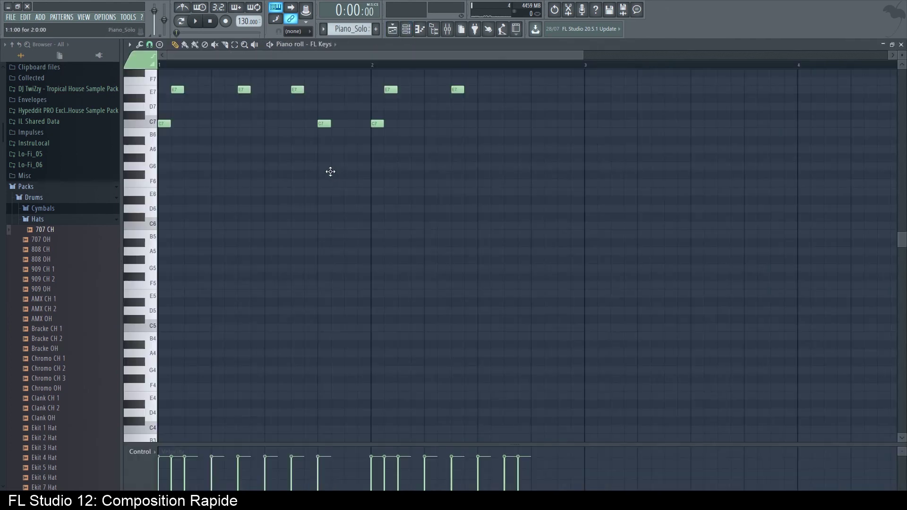
pyautogui.scroll(-3, 370, 215)
pyautogui.scroll(4, 373, 231)
pyautogui.moveTo(500, 272); pyautogui.dragTo(159, 147)
pyautogui.moveTo(163, 226); pyautogui.dragTo(409, 183)
pyautogui.scroll(2, 437, 226)
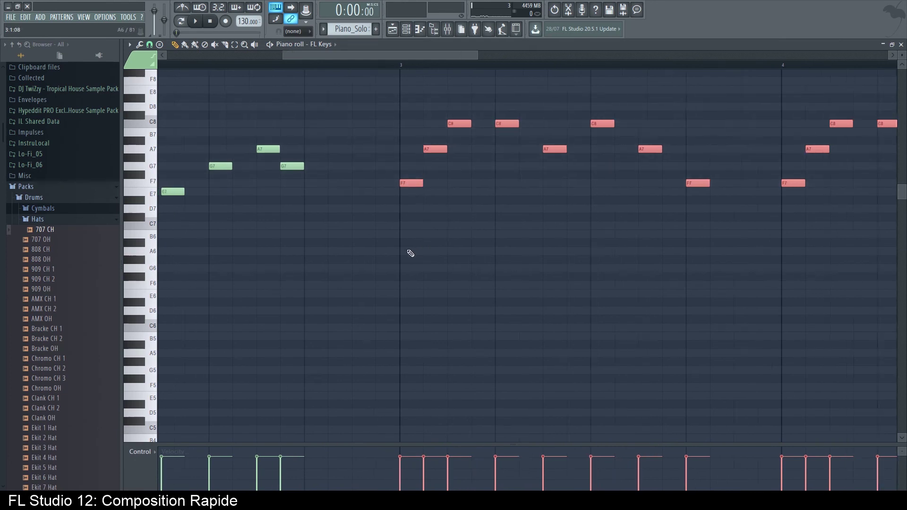
pyautogui.scroll(-4, 518, 143)
# Step: Duplicate the Batterie, Bass and Piano clips in the playlist so they also fill bars 3 and 4
pyautogui.click(393, 29)
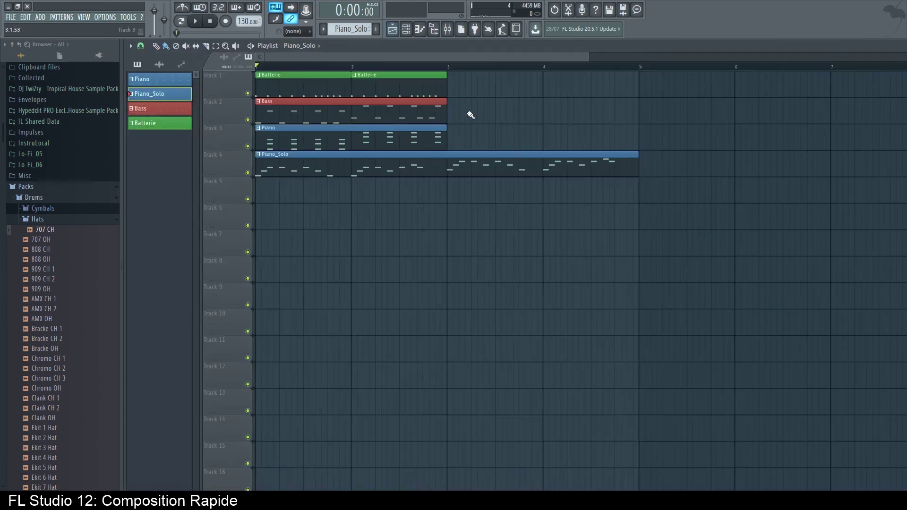
pyautogui.click(363, 90)
pyautogui.moveTo(313, 85); pyautogui.dragTo(505, 94)
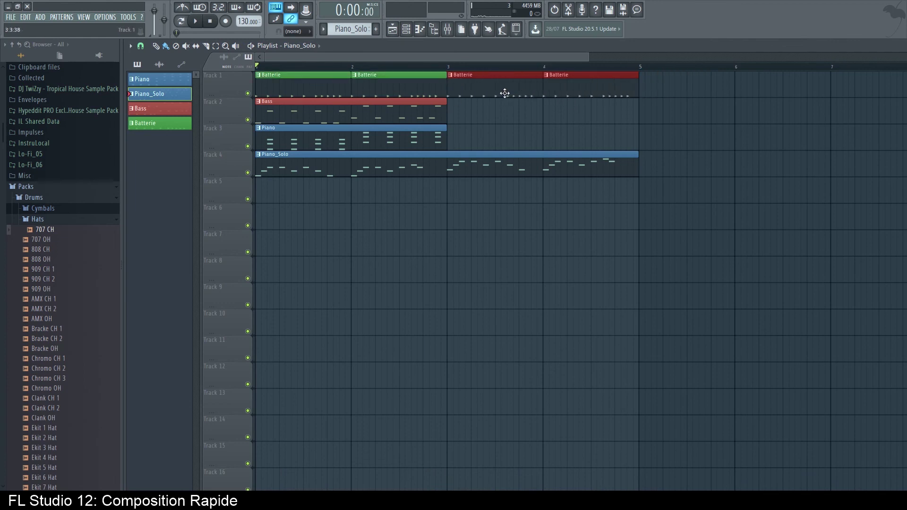
pyautogui.click(494, 166)
pyautogui.moveTo(367, 110); pyautogui.dragTo(560, 110)
pyautogui.moveTo(383, 146); pyautogui.dragTo(573, 142)
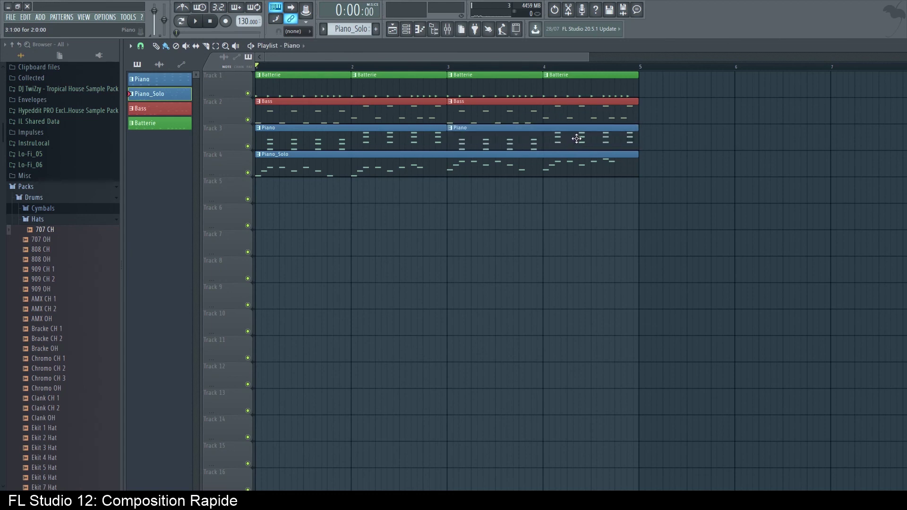
# Step: In the Piano pattern, shift the F6-A6-C7 chords from bar 2 to bar 3 and copy the bar 1 chords to bar 2
pyautogui.doubleClick(494, 147)
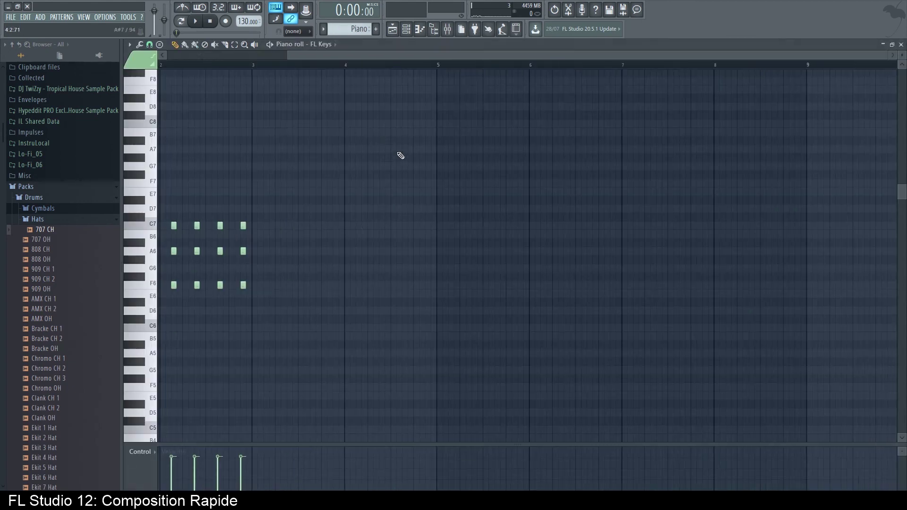
pyautogui.scroll(4, 412, 276)
pyautogui.moveTo(696, 297); pyautogui.dragTo(418, 137)
pyautogui.moveTo(421, 225); pyautogui.dragTo(650, 226)
pyautogui.moveTo(503, 312); pyautogui.dragTo(86, 140)
pyautogui.moveTo(193, 270); pyautogui.dragTo(421, 281)
pyautogui.keyDown('ctrl'); pyautogui.click(416, 308); pyautogui.keyUp('ctrl')
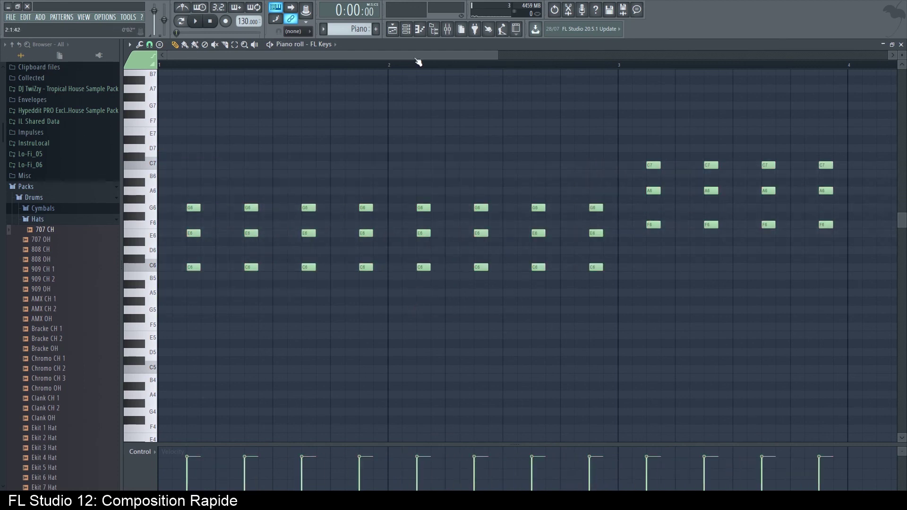
# Step: Copy the Piano pattern's bar 3 chords to bar 4 and return to the playlist
pyautogui.scroll(-2, 738, 239)
pyautogui.moveTo(721, 255); pyautogui.dragTo(481, 136)
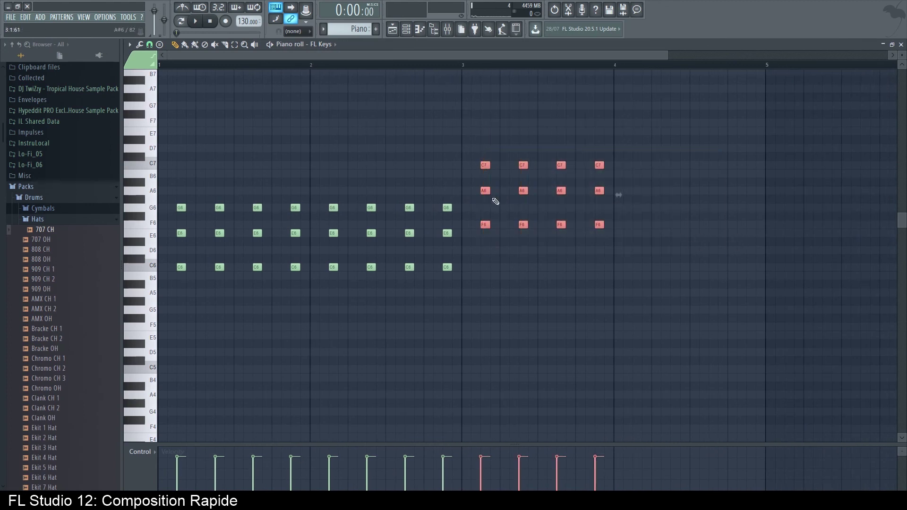
pyautogui.moveTo(483, 224)
pyautogui.mouseDown()
pyautogui.moveTo(652, 224)
pyautogui.moveTo(632, 225)
pyautogui.mouseUp()
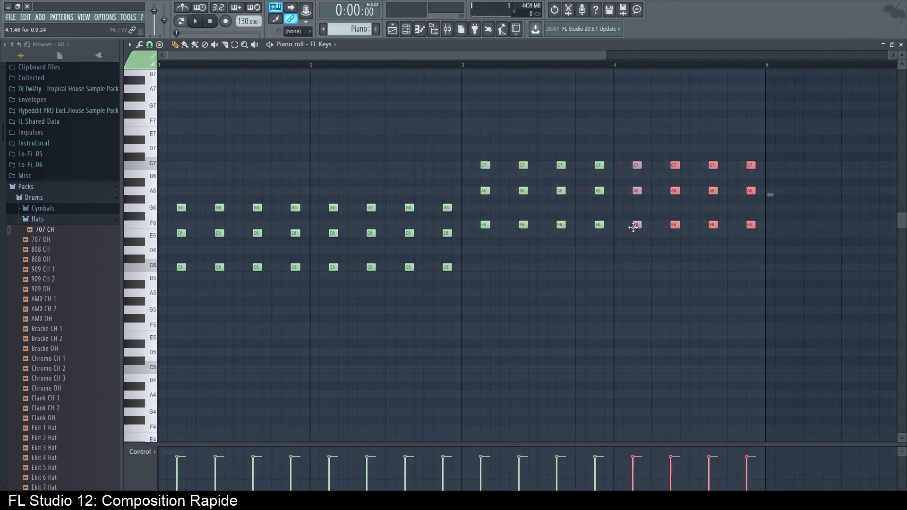
pyautogui.click(392, 33)
# Step: In the Bass pattern, move the F notes from bar 2 to bar 3, repeat them in bar 4, and duplicate the bar 1 notes into bar 2
pyautogui.doubleClick(405, 117)
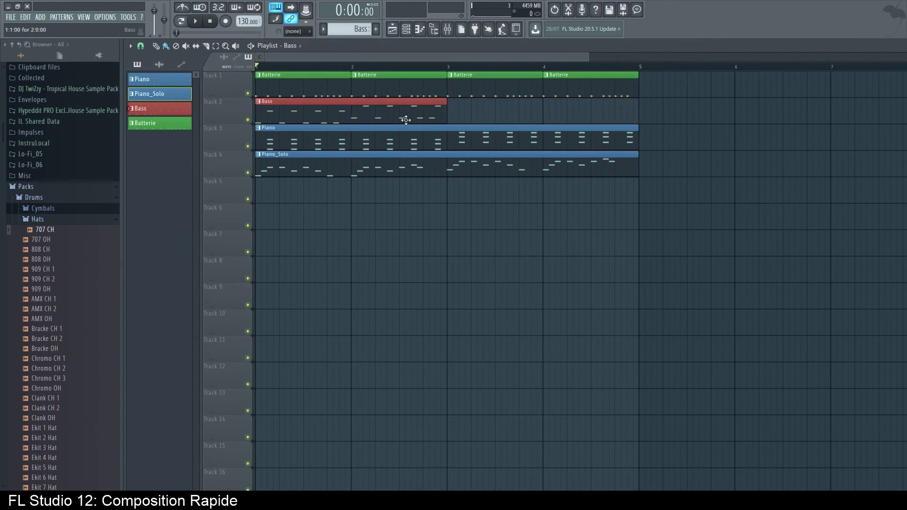
pyautogui.moveTo(587, 282); pyautogui.dragTo(318, 117)
pyautogui.moveTo(313, 235); pyautogui.dragTo(465, 236)
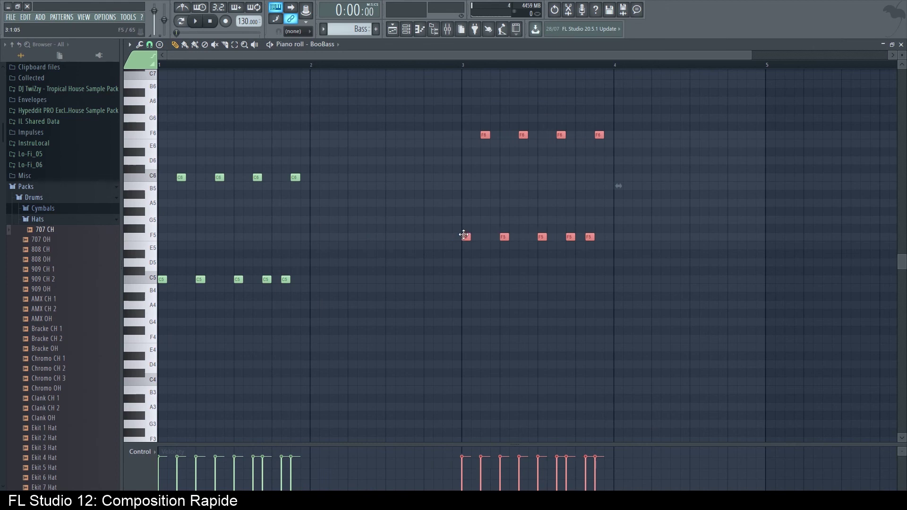
pyautogui.hotkey('ctrl', 'b')
pyautogui.moveTo(365, 320); pyautogui.dragTo(158, 132)
pyautogui.hotkey('ctrl', 'b')
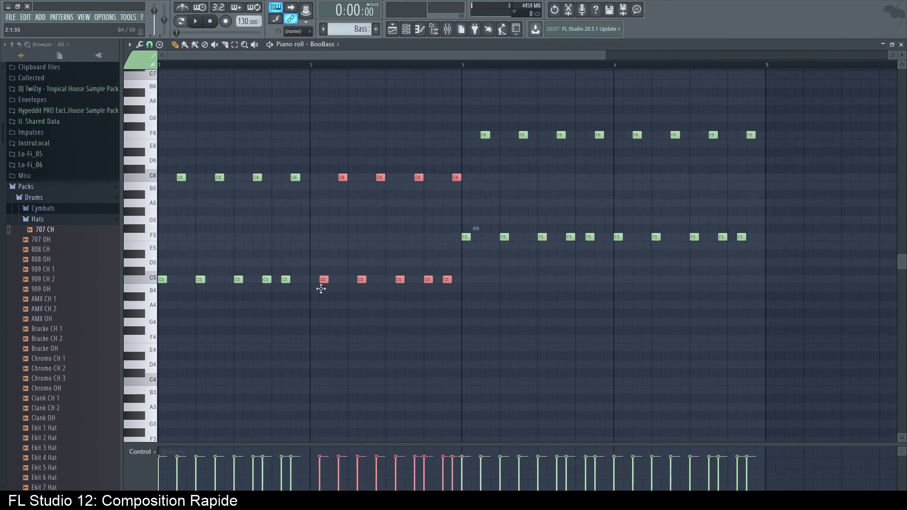
# Step: Return to the playlist and play the four-bar arrangement from the start
pyautogui.click(392, 29)
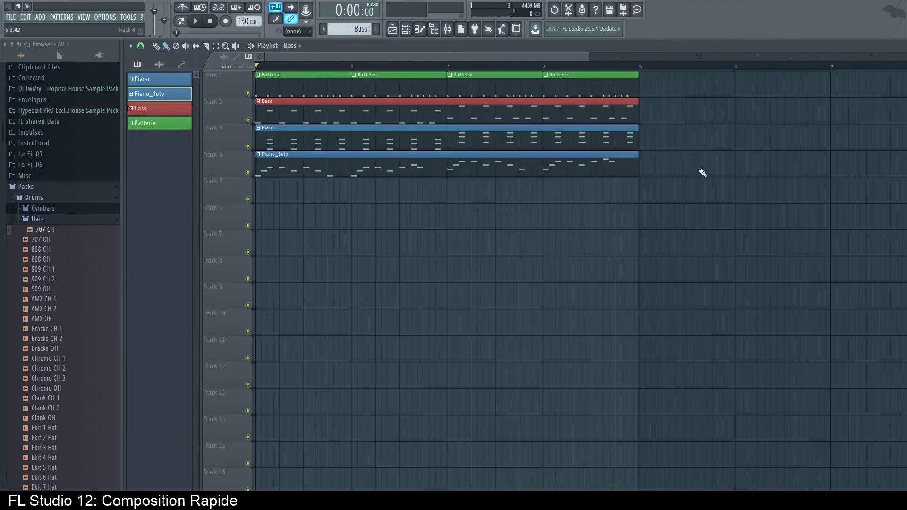
pyautogui.scroll(-2, 682, 125)
pyautogui.press('space')
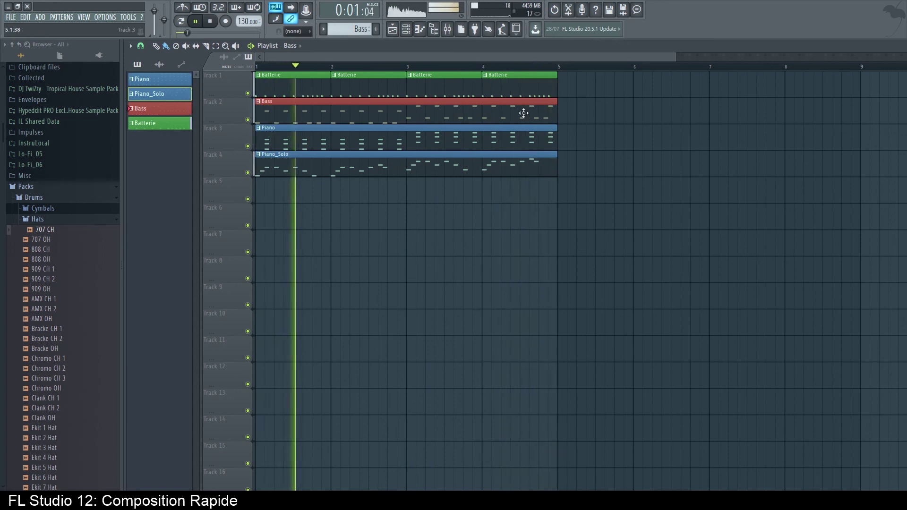
pyautogui.press('space')
# Step: Show the channel rack, listen to the arrangement again from bar 1, and hide the rack
pyautogui.press('F6')
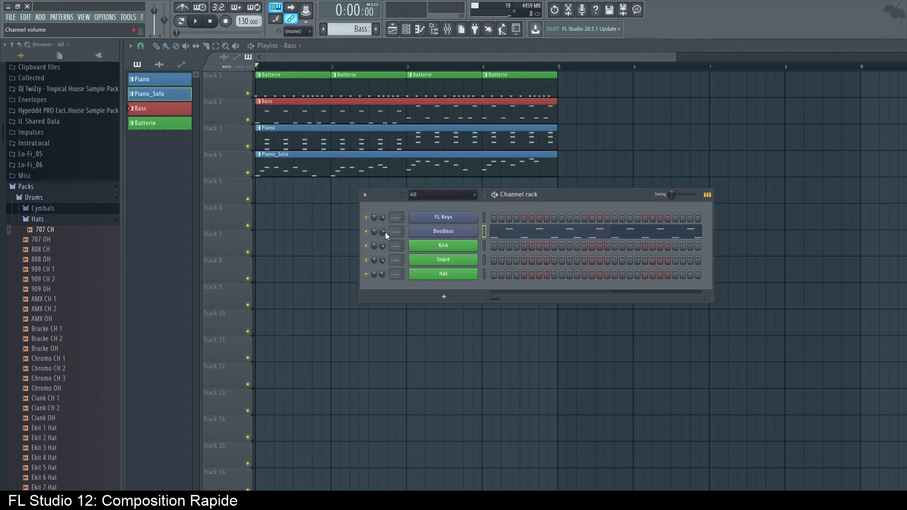
pyautogui.press('space')
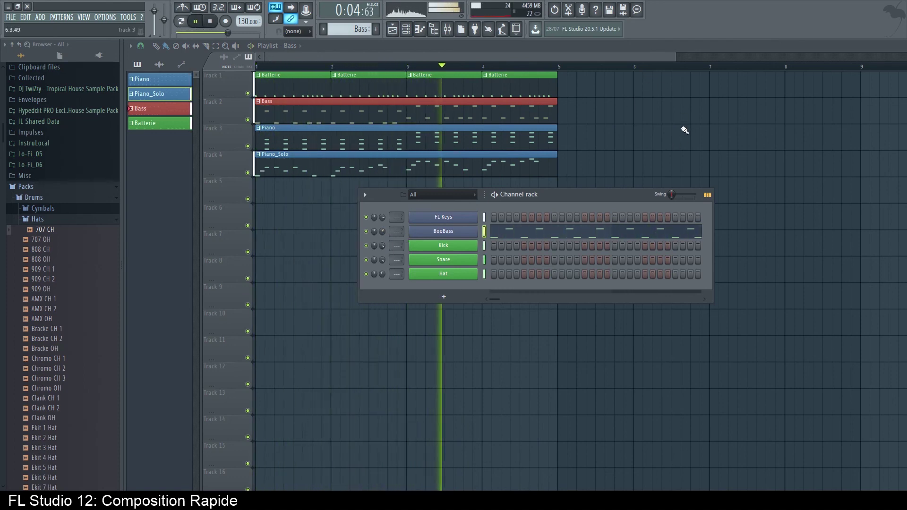
pyautogui.press('space')
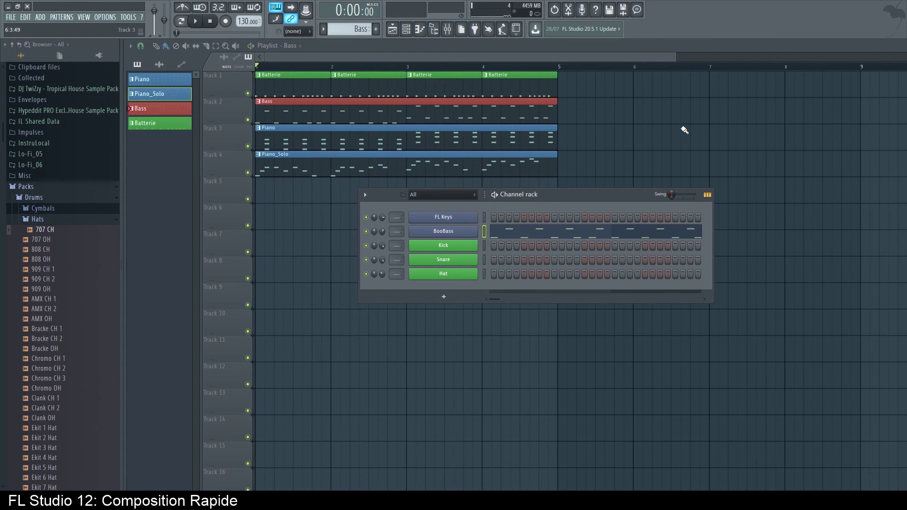
pyautogui.press('F6')
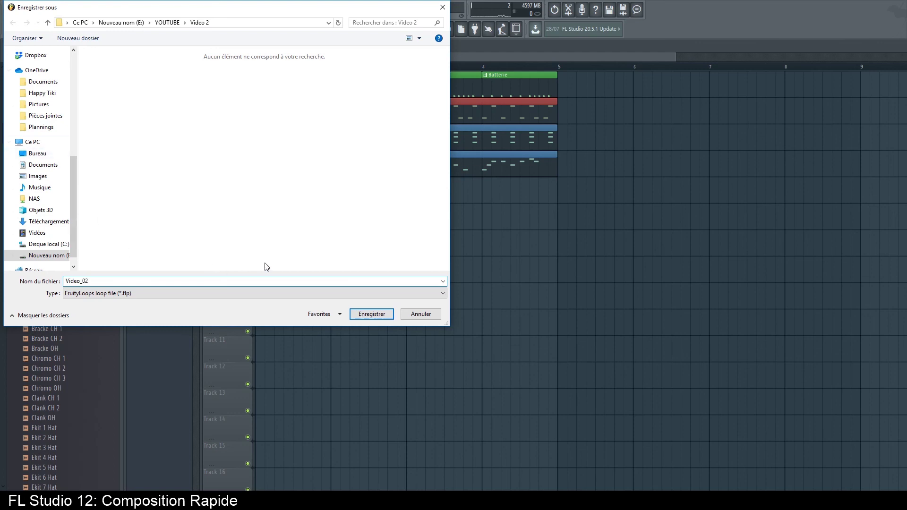
# Step: Save the project as the FL Studio loop file Video_02 in the Video 2 folder
pyautogui.click(370, 315)
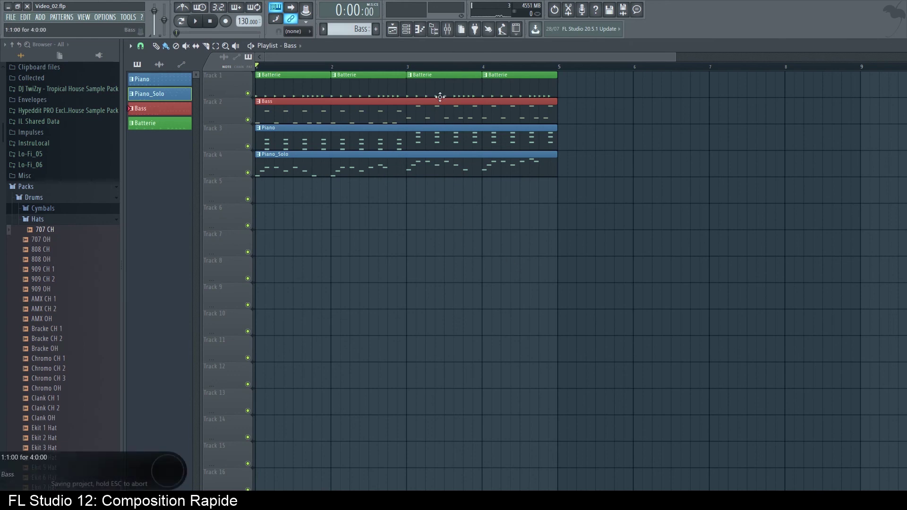
pyautogui.moveTo(432, 59)
pyautogui.mouseDown()
pyautogui.moveTo(525, 51)
pyautogui.moveTo(429, 59)
pyautogui.mouseUp()
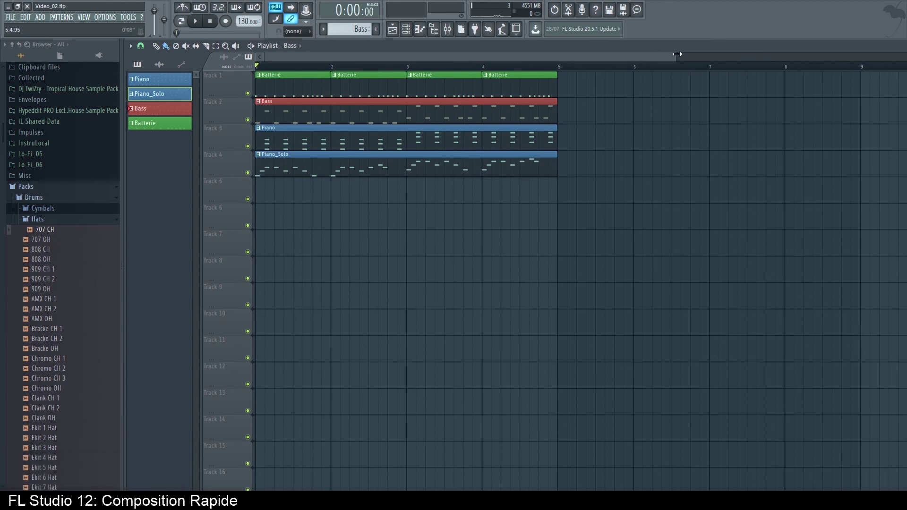
pyautogui.moveTo(674, 54); pyautogui.dragTo(498, 56)
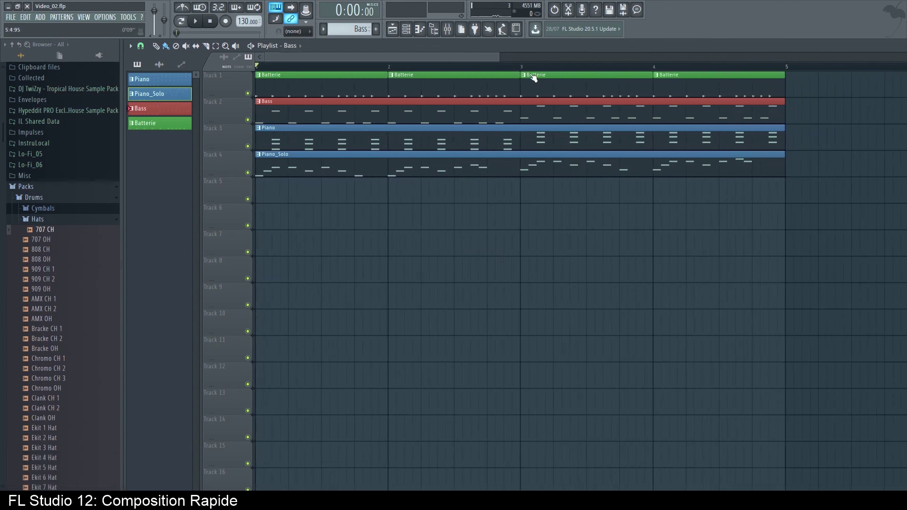